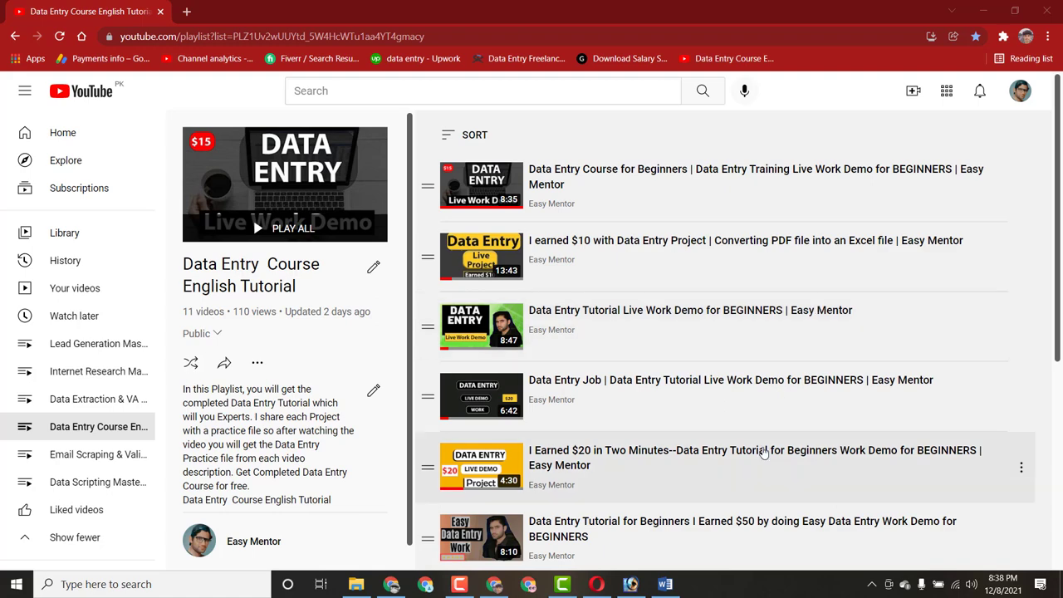
- Open the run clubs project brief in Word, maximize it, and read the requirements through to the second page
{"action": "left_click", "coordinate": [665, 584]}
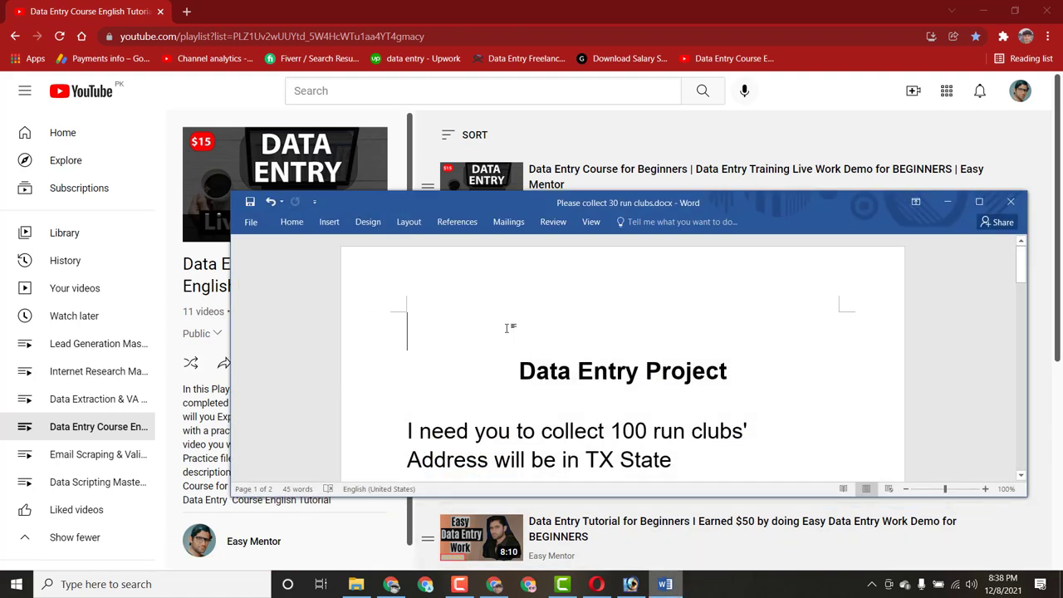
{"action": "left_click", "coordinate": [979, 201]}
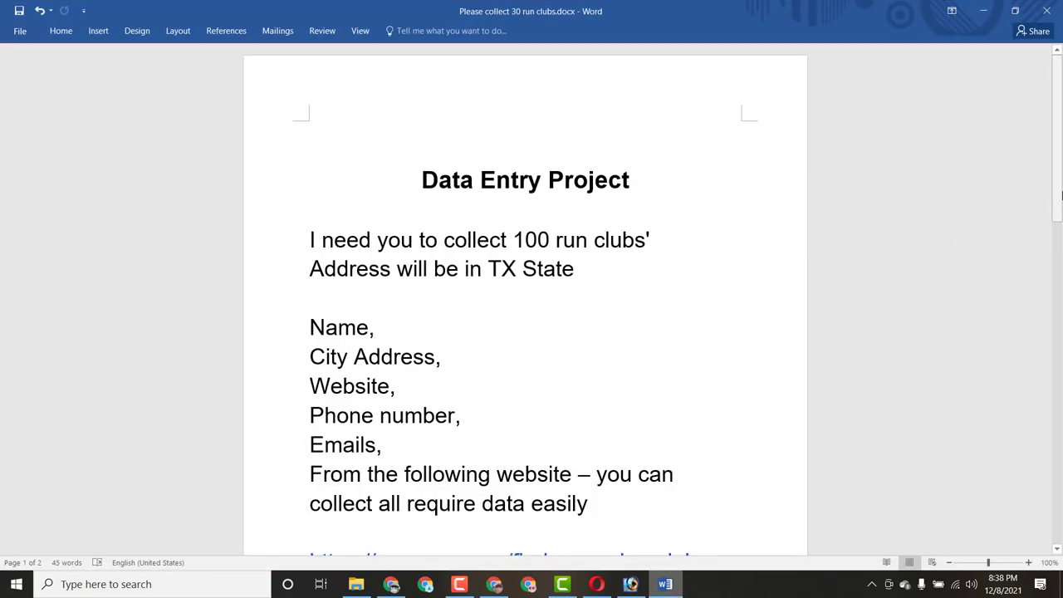
{"action": "left_click_drag", "start_coordinate": [1056, 170], "coordinate": [1056, 187]}
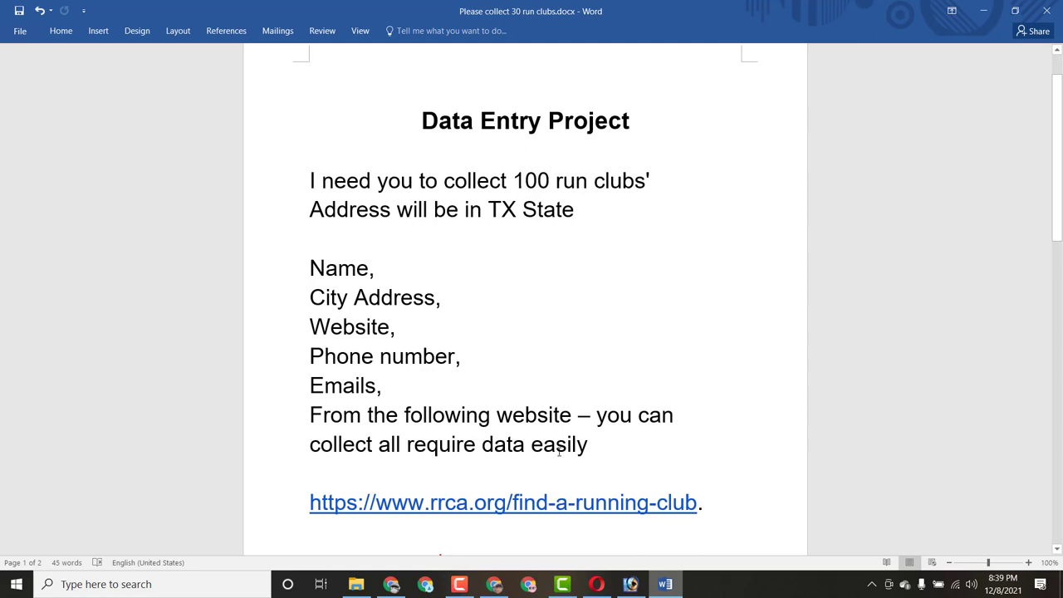
{"action": "left_click_drag", "start_coordinate": [1056, 239], "coordinate": [1050, 341]}
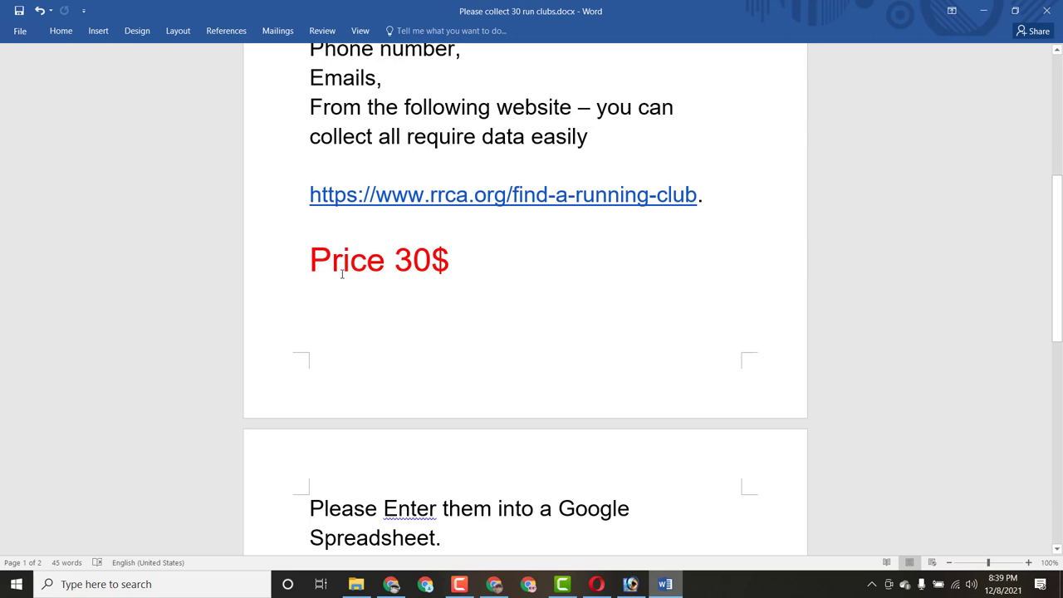
{"action": "left_click_drag", "start_coordinate": [1056, 303], "coordinate": [1059, 355]}
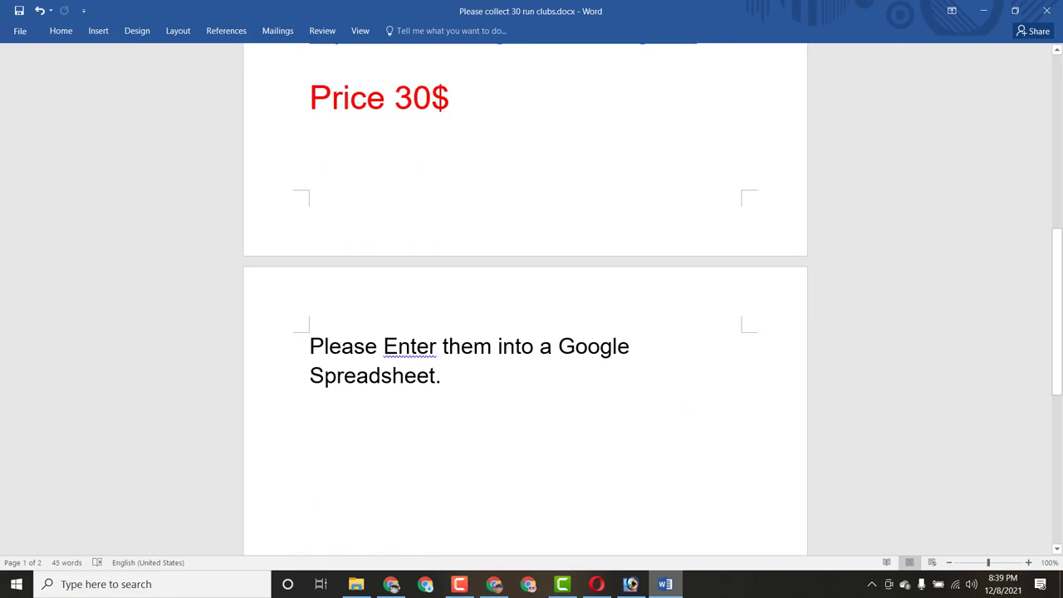
{"action": "left_click_drag", "start_coordinate": [1059, 355], "coordinate": [1059, 174]}
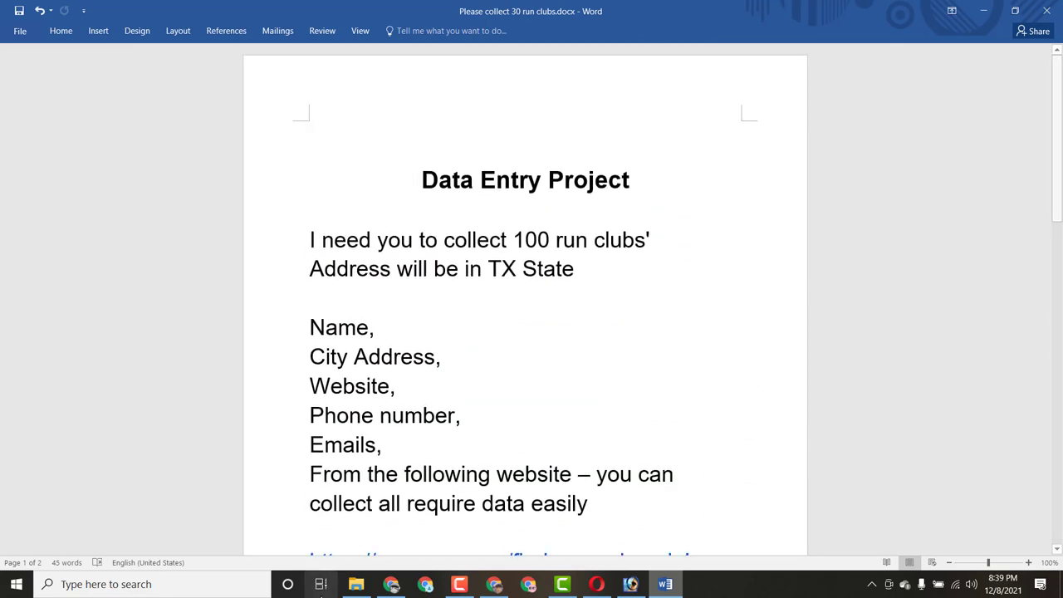
- Switch to the Data Entry Project Google Sheet in Chrome and correct the header in D1 to "Email"
{"action": "left_click", "coordinate": [390, 591]}
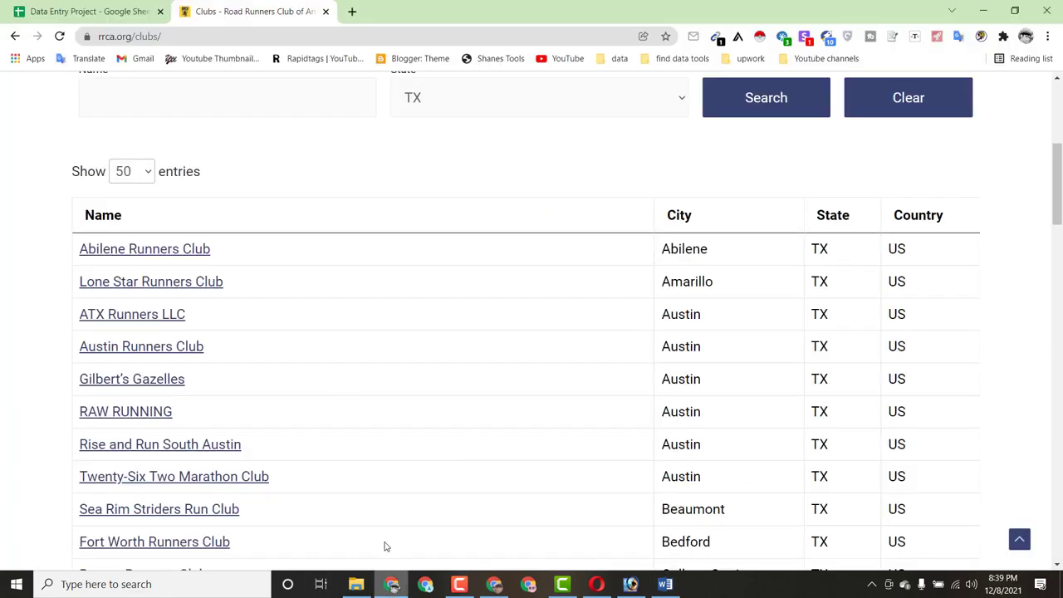
{"action": "left_click", "coordinate": [100, 13]}
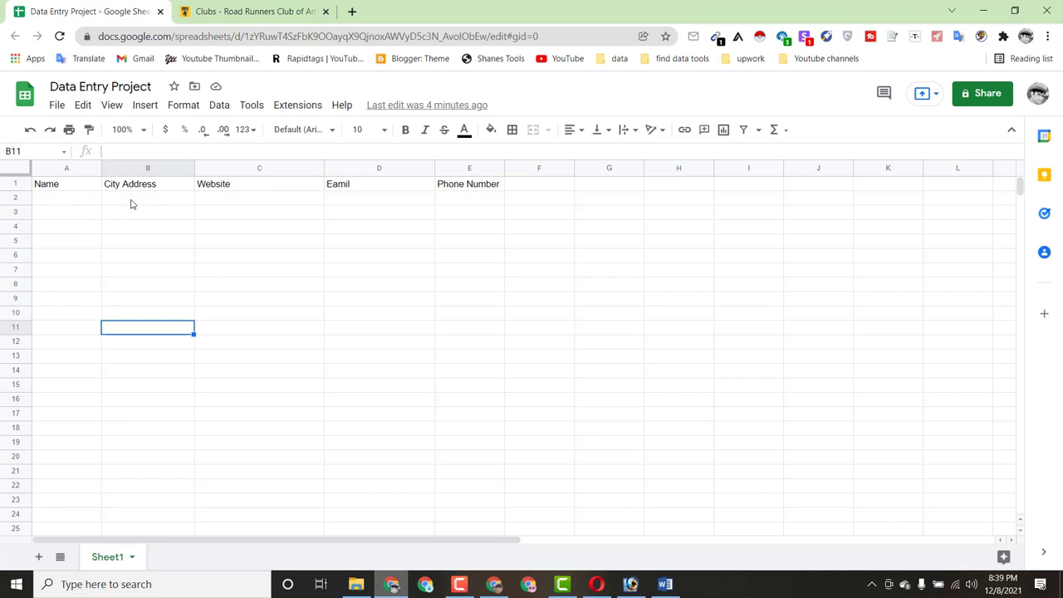
{"action": "double_click", "coordinate": [362, 184]}
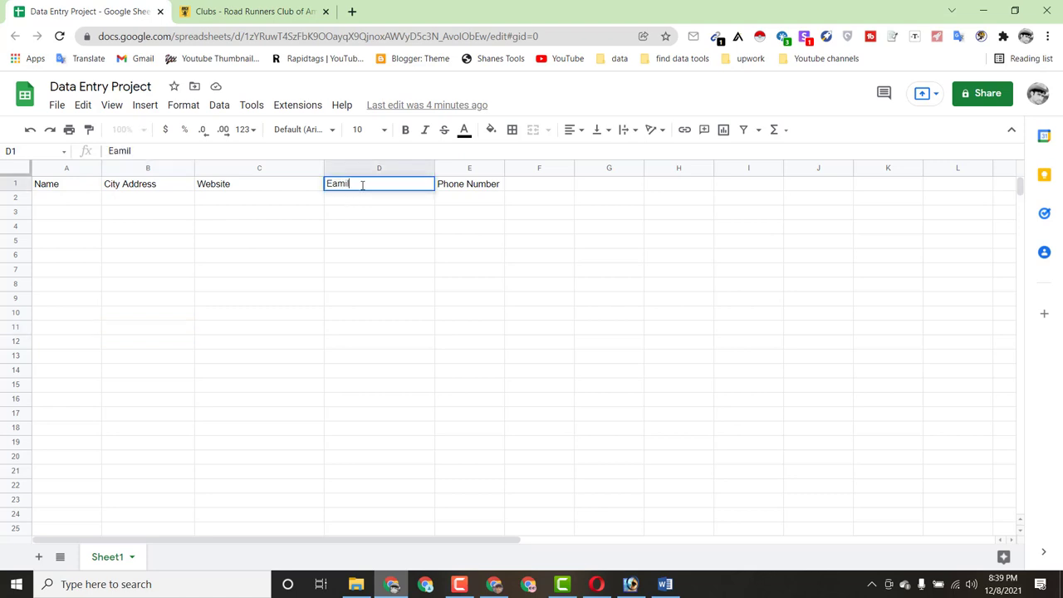
{"action": "key", "text": "BackSpace"}
{"action": "type", "text": "mai"}
{"action": "left_click", "coordinate": [469, 255]}
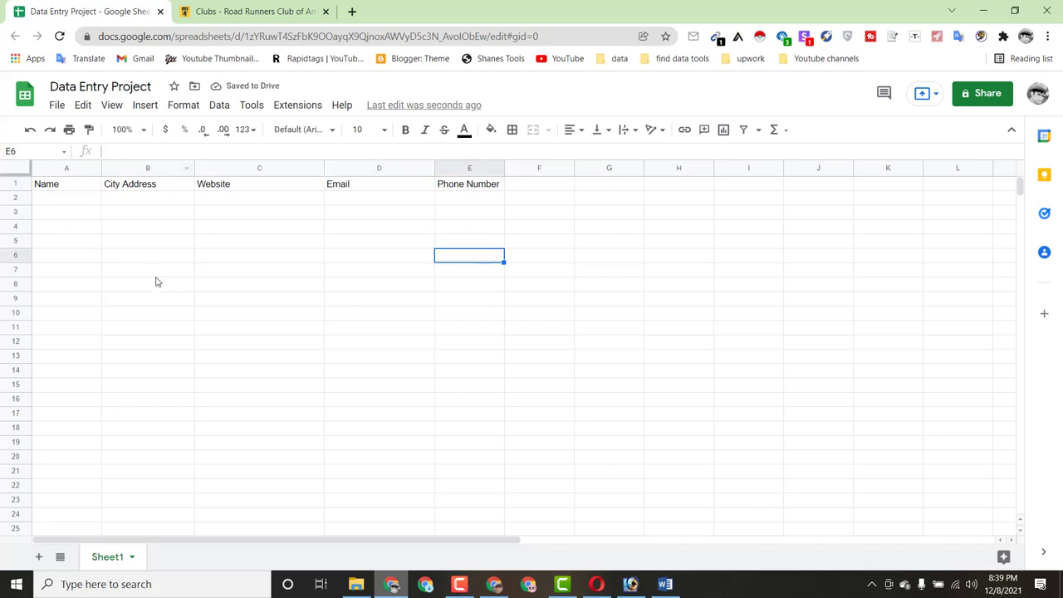
- Compare the RRCA Find a Running Club page with the source website link in the Word brief
{"action": "left_click", "coordinate": [233, 11]}
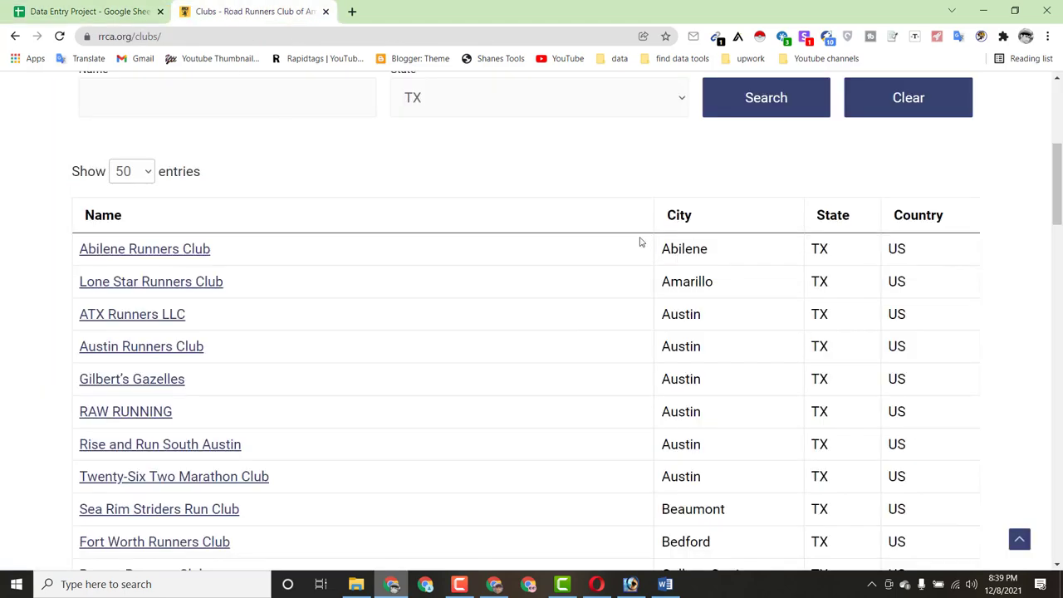
{"action": "scroll", "coordinate": [1059, 158], "scroll_direction": "up", "scroll_amount": 1}
{"action": "scroll", "coordinate": [1059, 158], "scroll_direction": "up", "scroll_amount": 3}
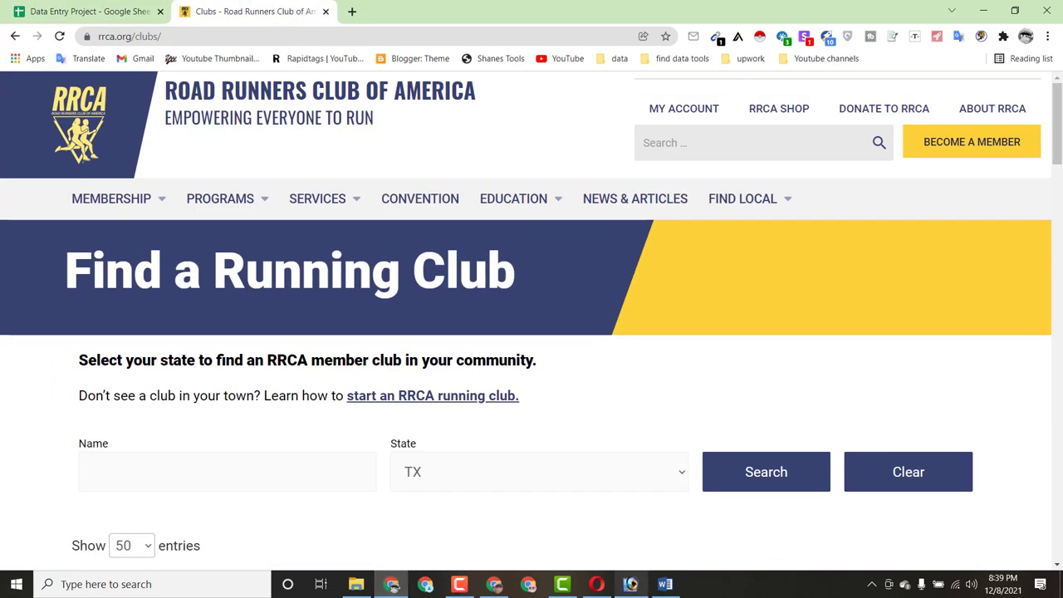
{"action": "left_click", "coordinate": [665, 584]}
{"action": "left_click_drag", "start_coordinate": [1057, 199], "coordinate": [1058, 289]}
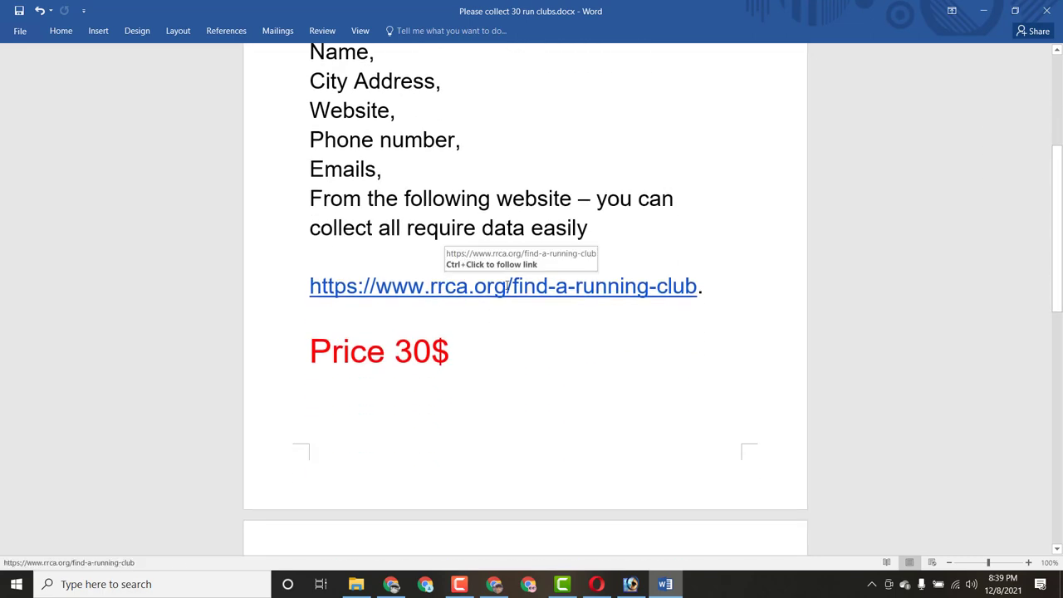
{"action": "left_click", "coordinate": [390, 584]}
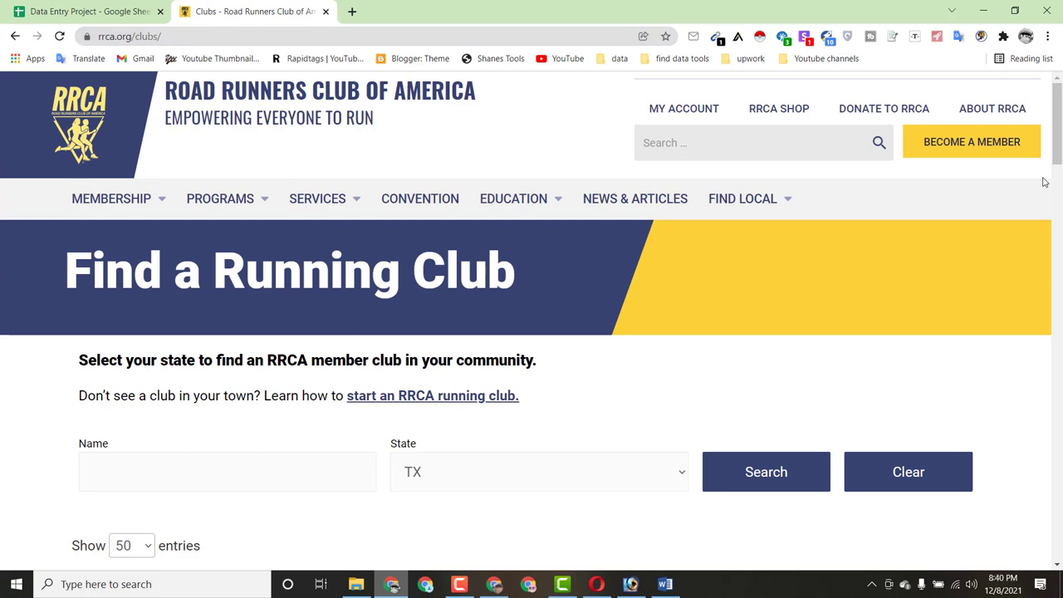
- Search the RRCA running club directory with the state set to TX
{"action": "left_click_drag", "start_coordinate": [1058, 138], "coordinate": [1060, 172]}
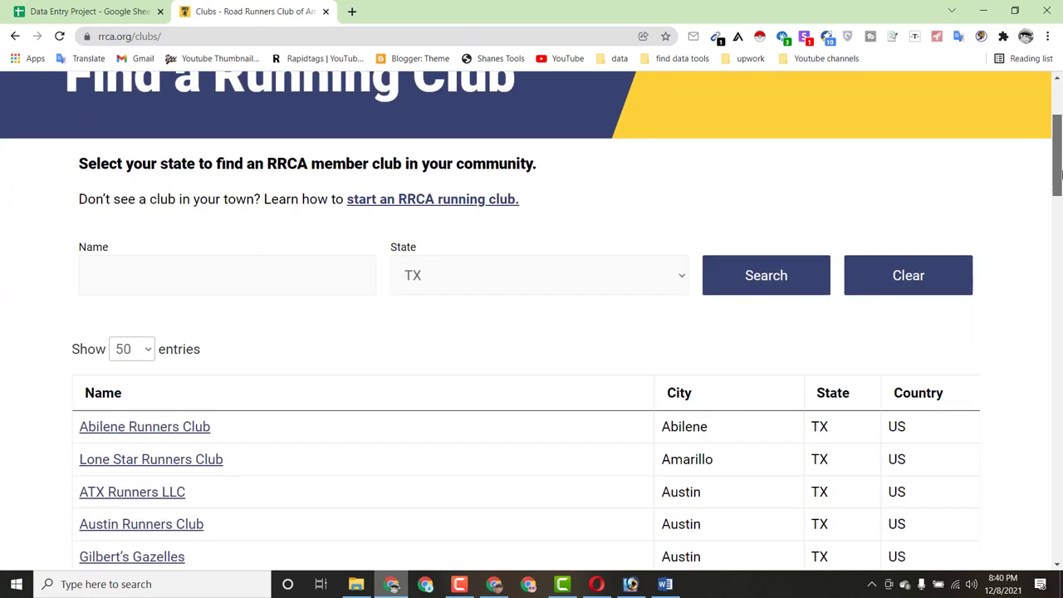
{"action": "left_click", "coordinate": [682, 278]}
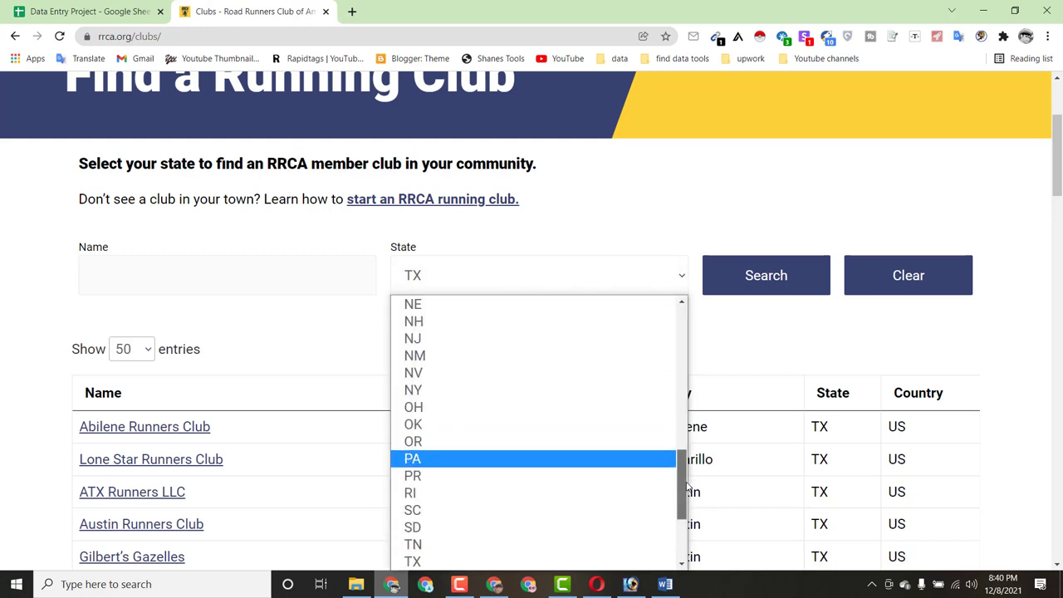
{"action": "left_click_drag", "start_coordinate": [686, 485], "coordinate": [687, 524]}
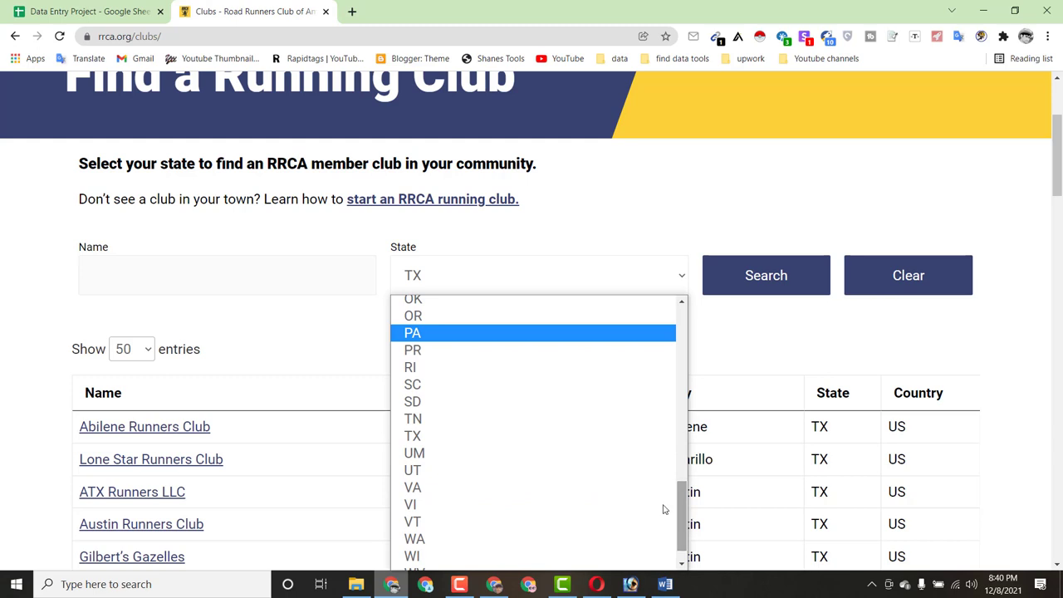
{"action": "left_click", "coordinate": [418, 441]}
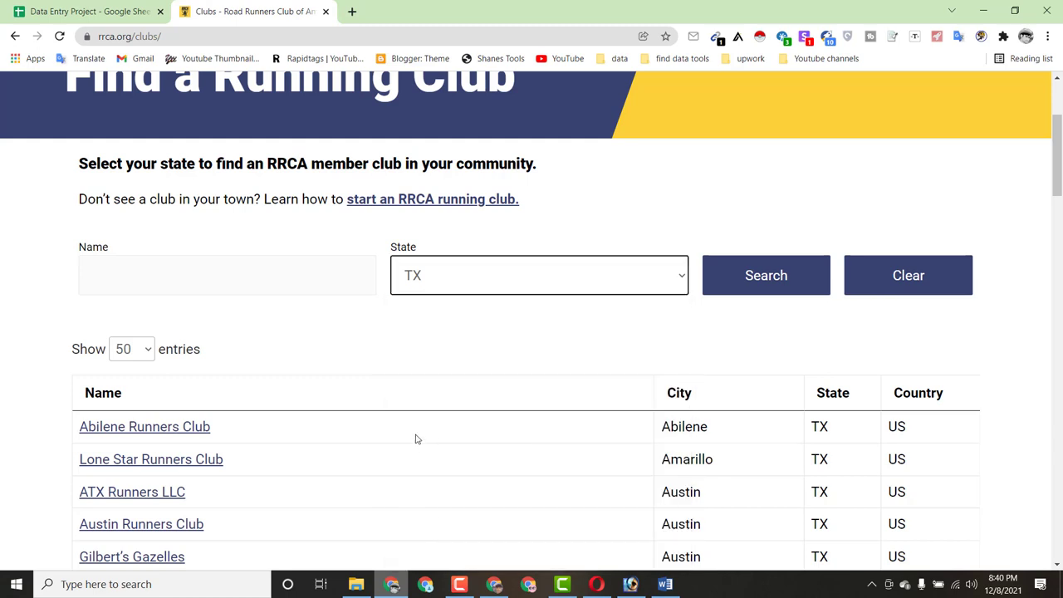
{"action": "left_click", "coordinate": [755, 283]}
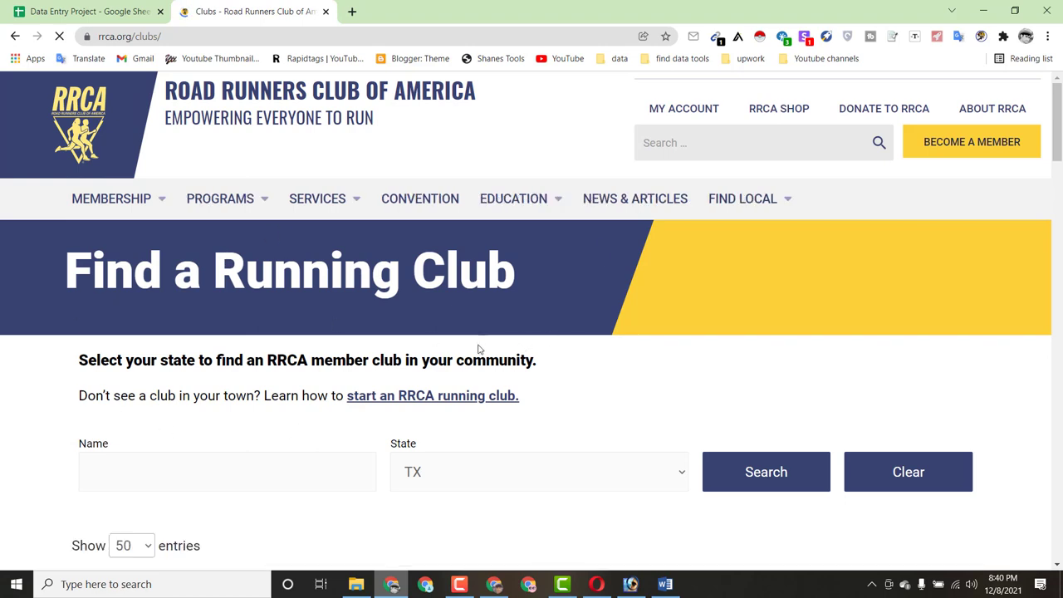
- Highlight the name Abilene Runners Club in the results, and review the Texas club list against the Word brief
{"action": "left_click_drag", "start_coordinate": [1059, 153], "coordinate": [1060, 192]}
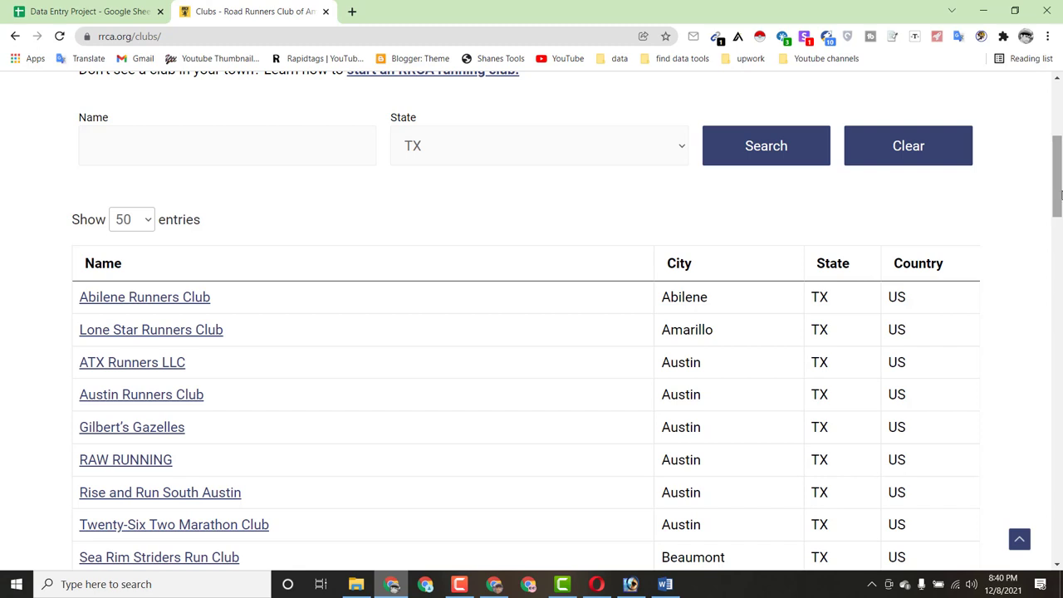
{"action": "left_click_drag", "start_coordinate": [1060, 194], "coordinate": [1061, 206]}
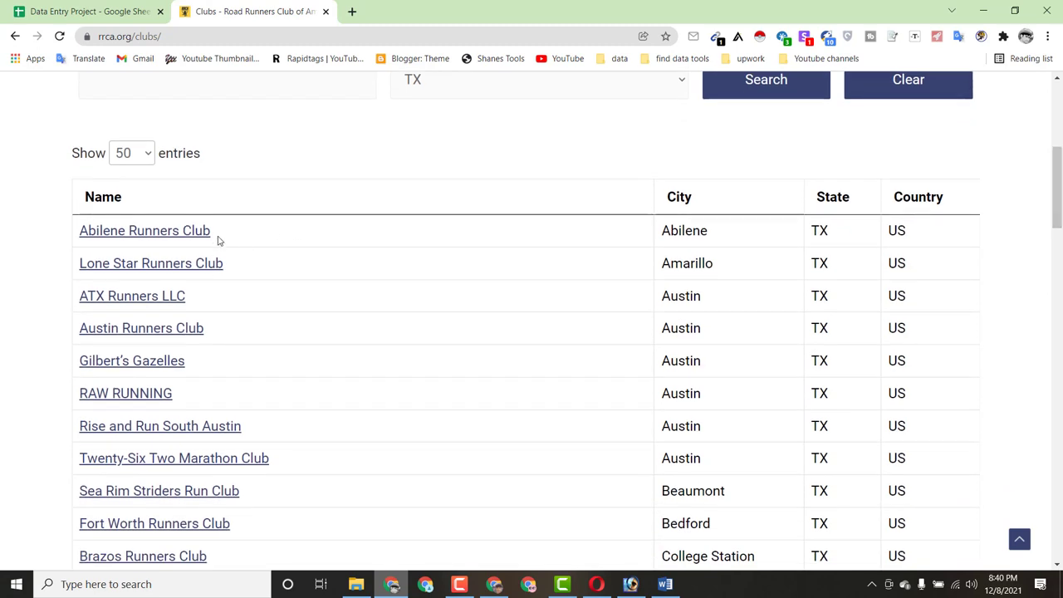
{"action": "left_click_drag", "start_coordinate": [218, 240], "coordinate": [79, 234]}
{"action": "left_click", "coordinate": [664, 583]}
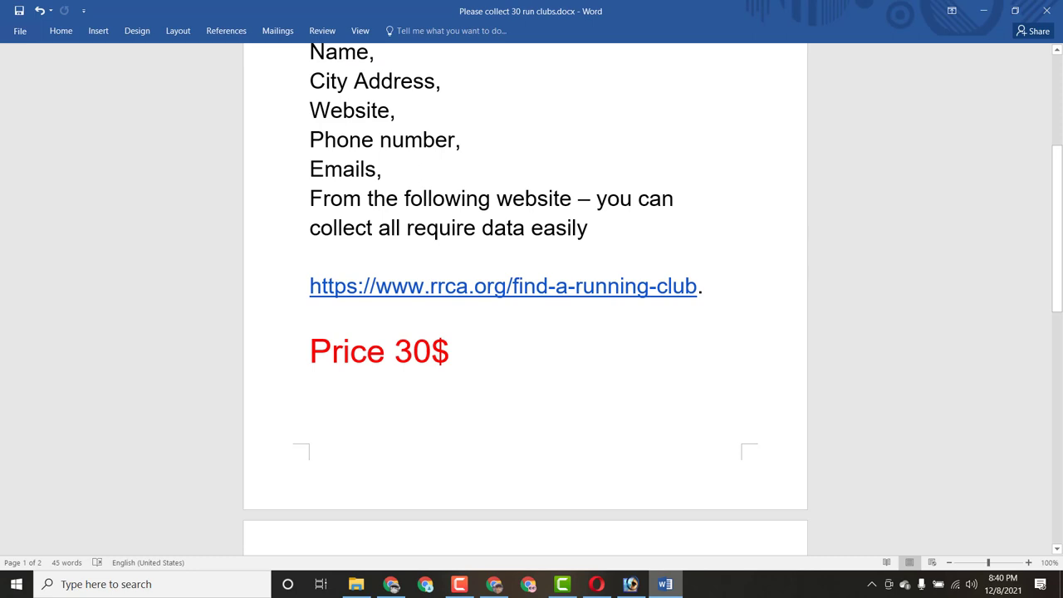
{"action": "scroll", "coordinate": [436, 198], "scroll_direction": "up", "scroll_amount": 5}
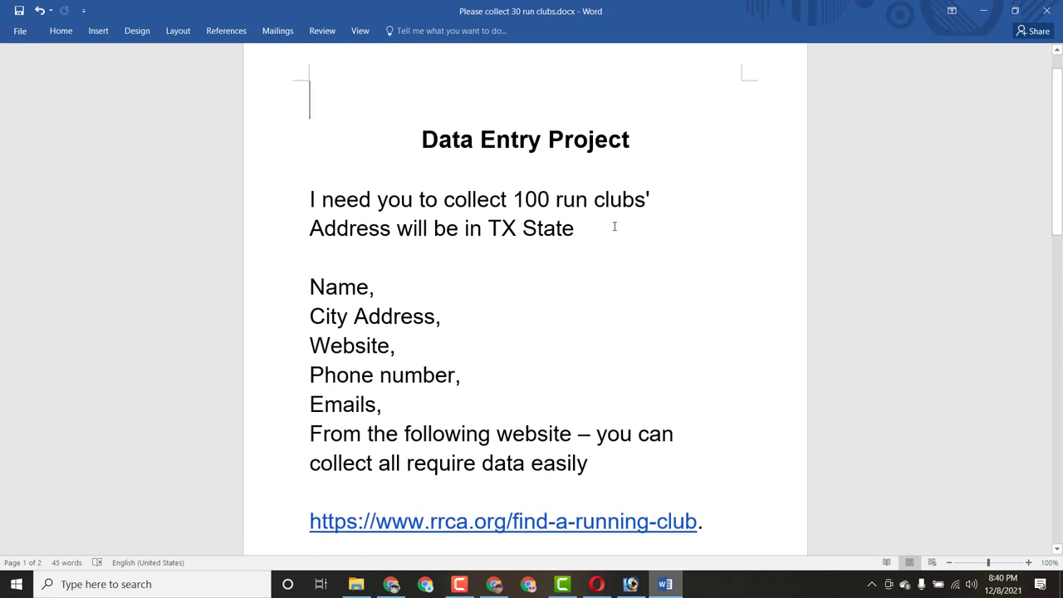
{"action": "left_click", "coordinate": [393, 582]}
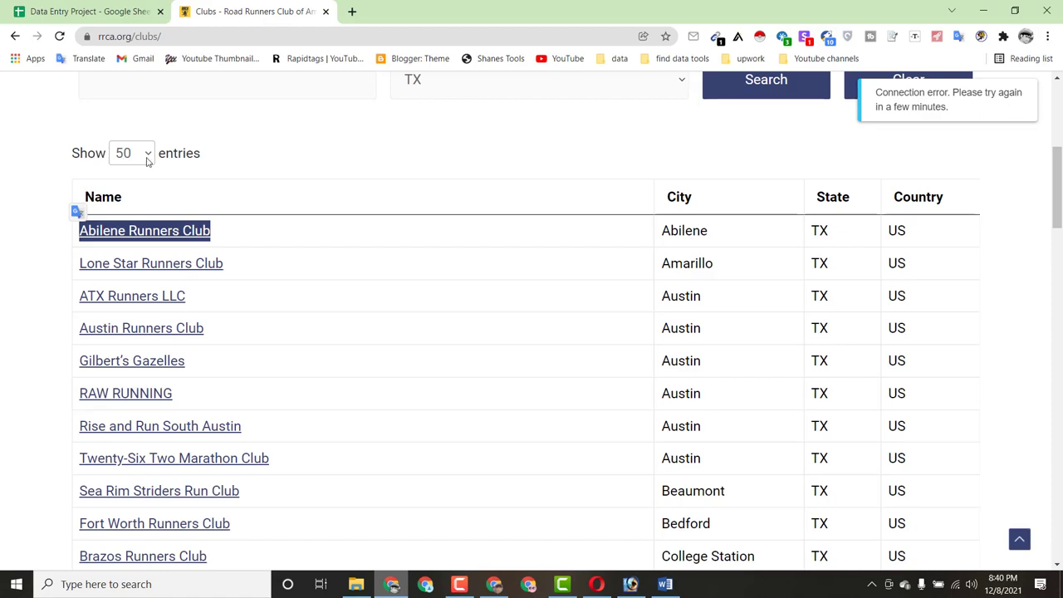
{"action": "left_click_drag", "start_coordinate": [1056, 187], "coordinate": [1057, 446]}
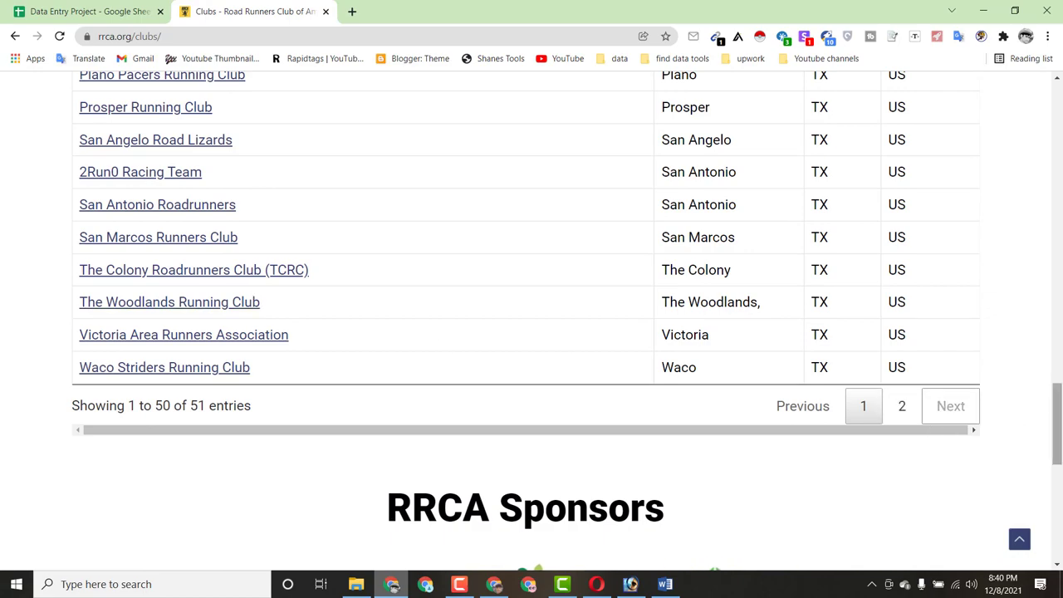
{"action": "left_click_drag", "start_coordinate": [1056, 407], "coordinate": [1059, 189]}
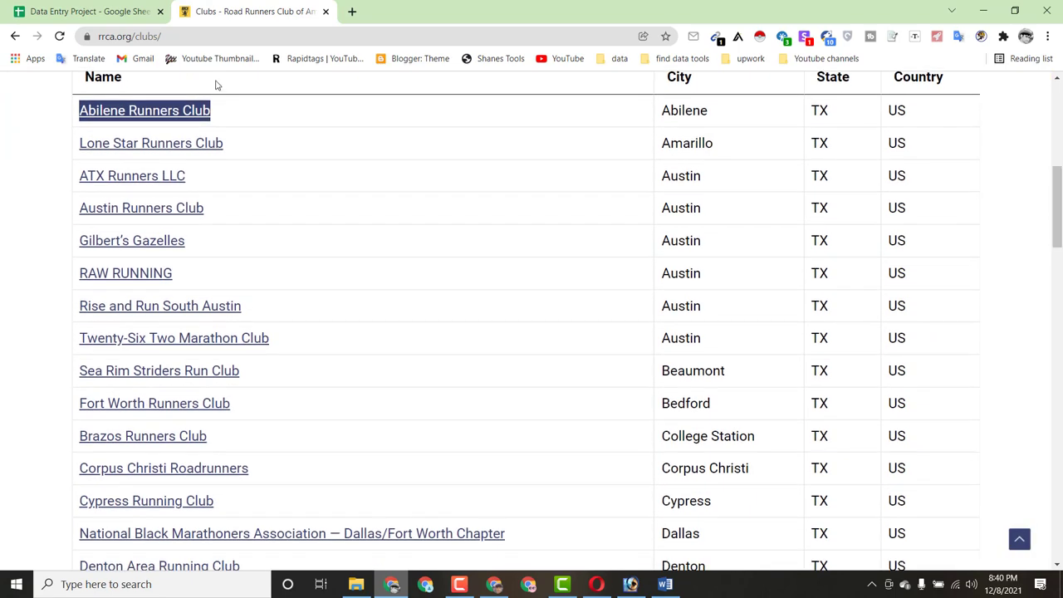
- Copy the highlighted club name, Abilene Runners Club, into cell A2 of the Data Entry Project sheet
{"action": "right_click", "coordinate": [176, 118]}
{"action": "left_click", "coordinate": [205, 241]}
{"action": "left_click", "coordinate": [95, 12]}
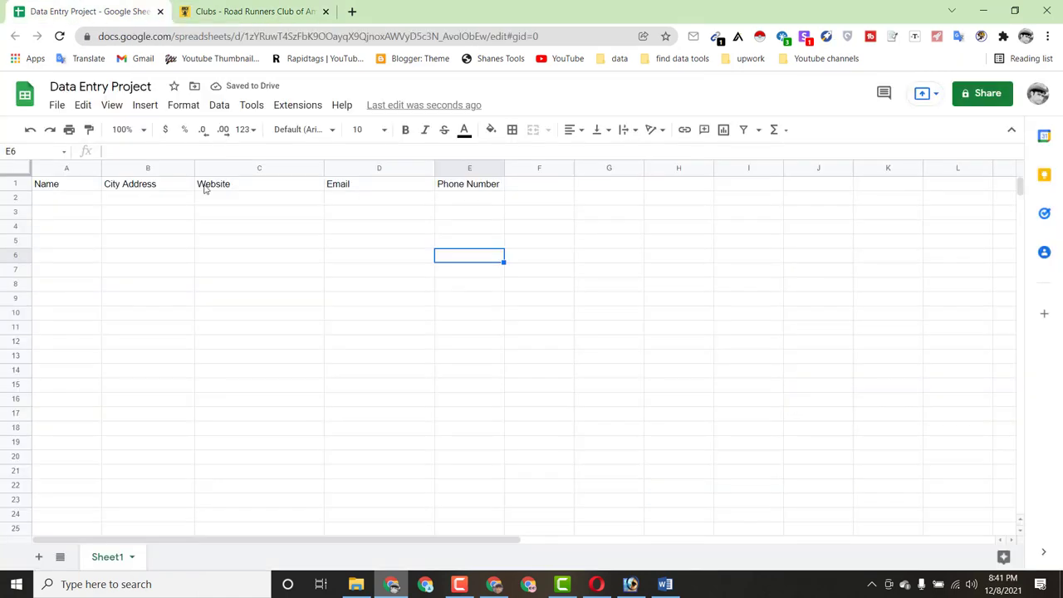
{"action": "double_click", "coordinate": [58, 200]}
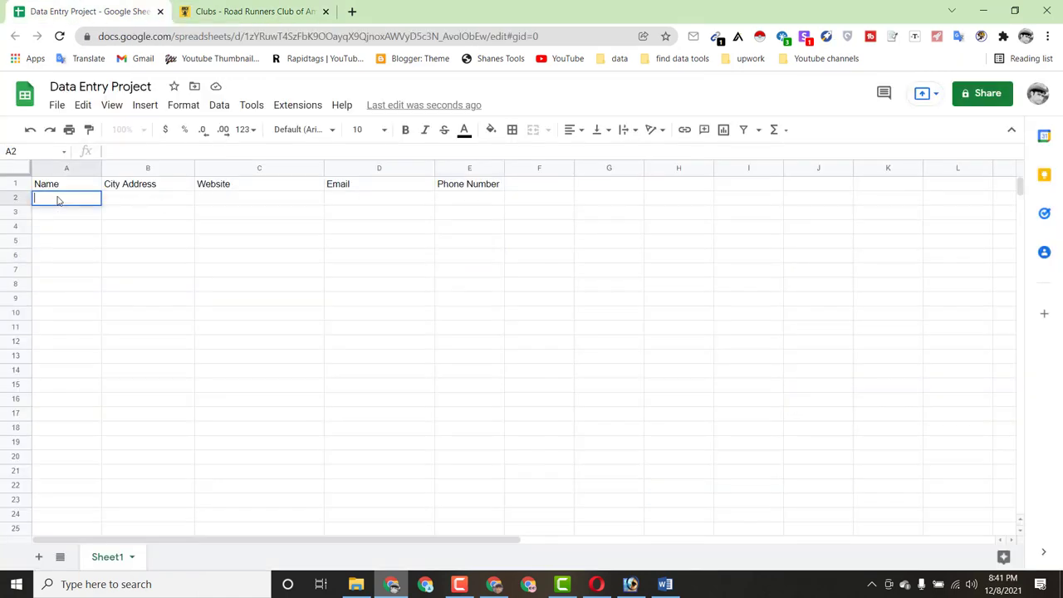
{"action": "key", "text": "shift+F10"}
{"action": "left_click", "coordinate": [96, 297]}
{"action": "left_click", "coordinate": [314, 318]}
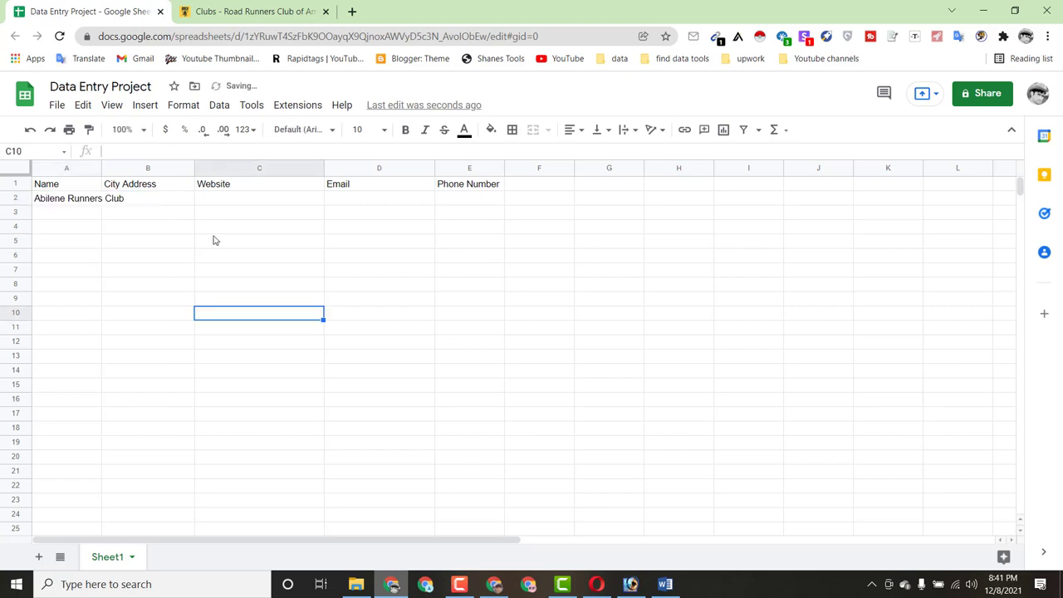
- Copy the city Abilene from the first club's row on the RRCA page into cell B2 of the sheet
{"action": "left_click", "coordinate": [233, 11]}
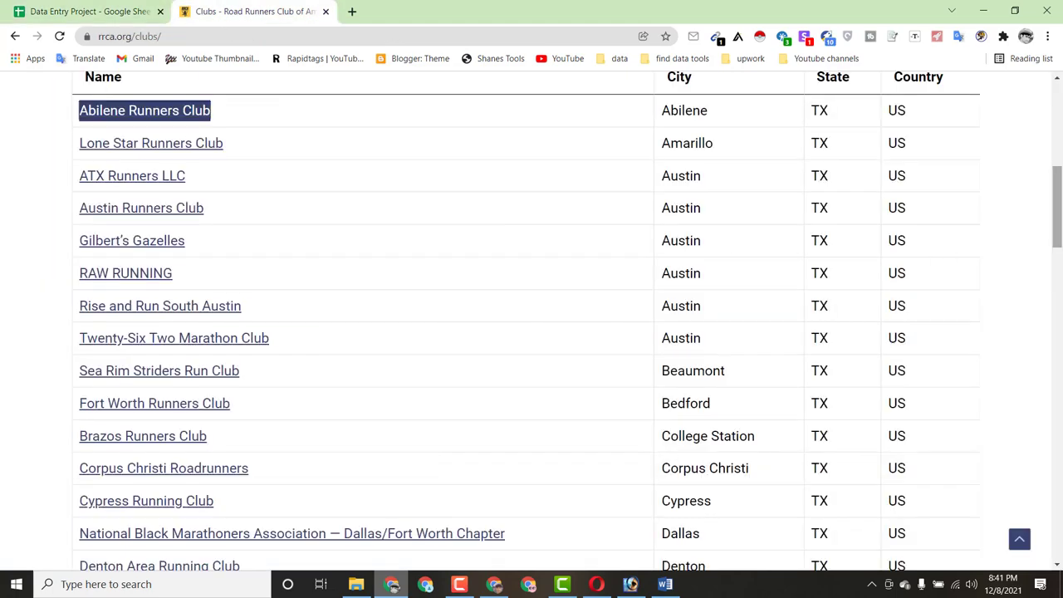
{"action": "left_click_drag", "start_coordinate": [1058, 212], "coordinate": [1057, 195]}
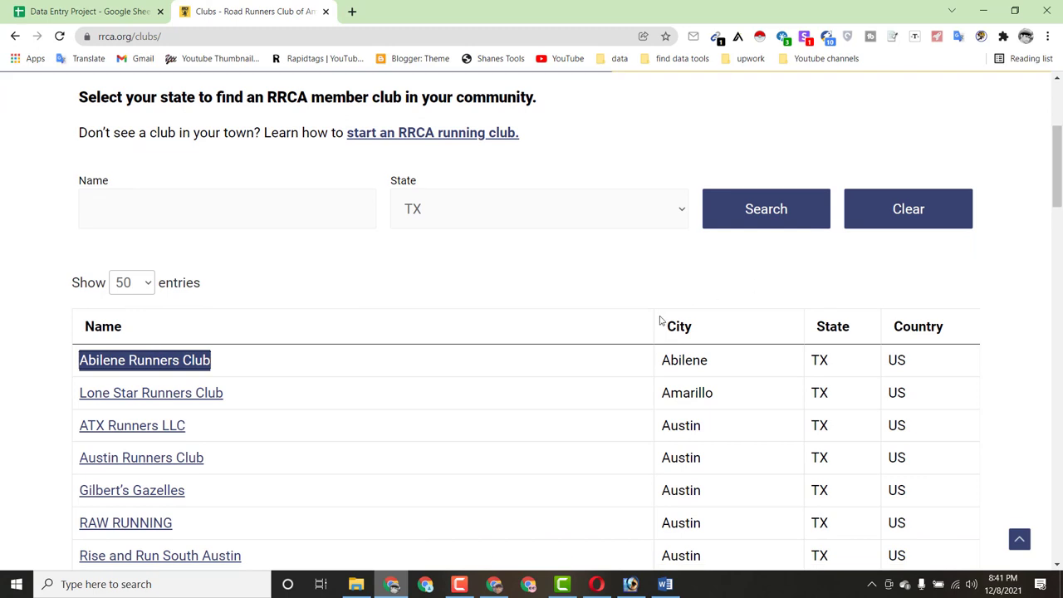
{"action": "left_click_drag", "start_coordinate": [714, 363], "coordinate": [662, 370]}
{"action": "right_click", "coordinate": [673, 362]}
{"action": "left_click", "coordinate": [689, 369]}
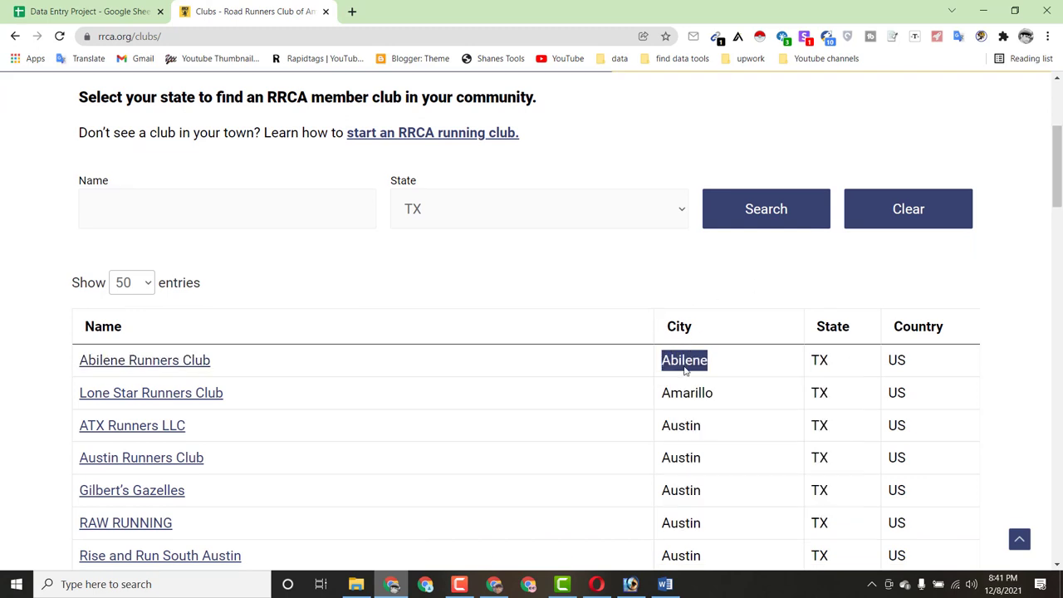
{"action": "left_click", "coordinate": [121, 22]}
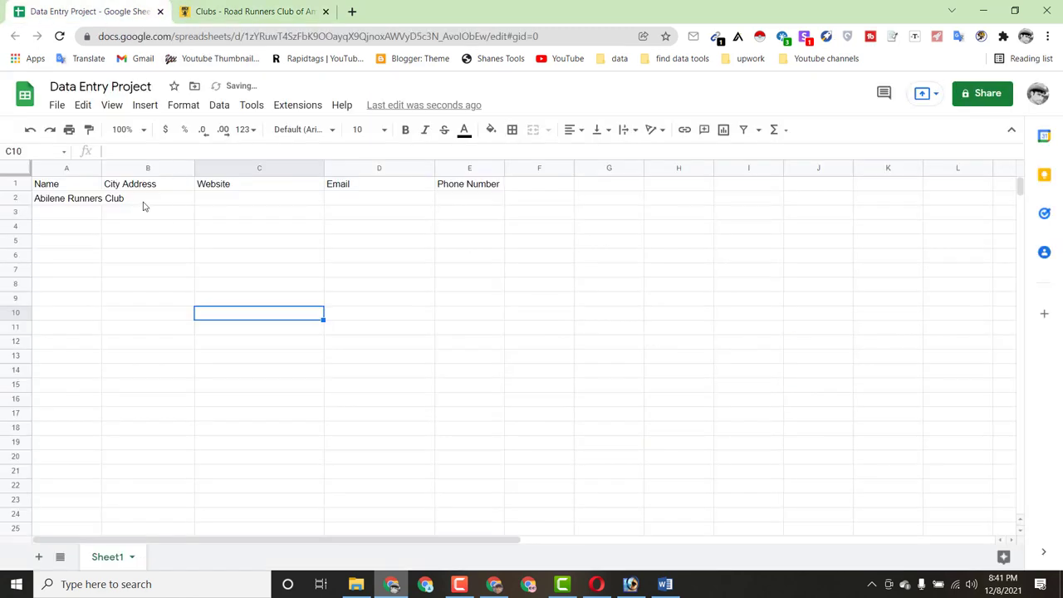
{"action": "left_click", "coordinate": [142, 194]}
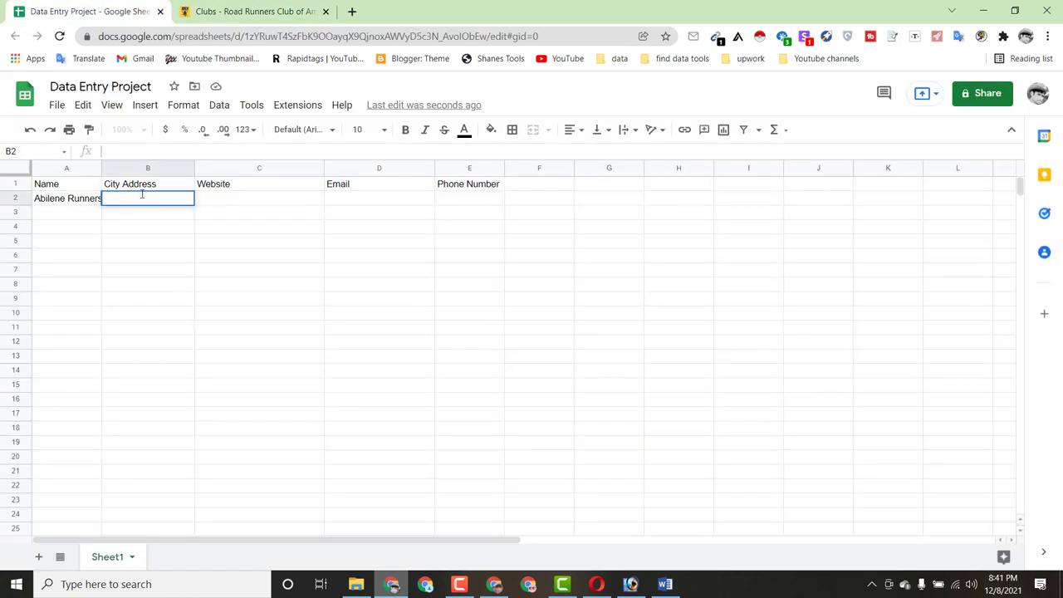
{"action": "right_click", "coordinate": [178, 257]}
{"action": "left_click", "coordinate": [185, 299]}
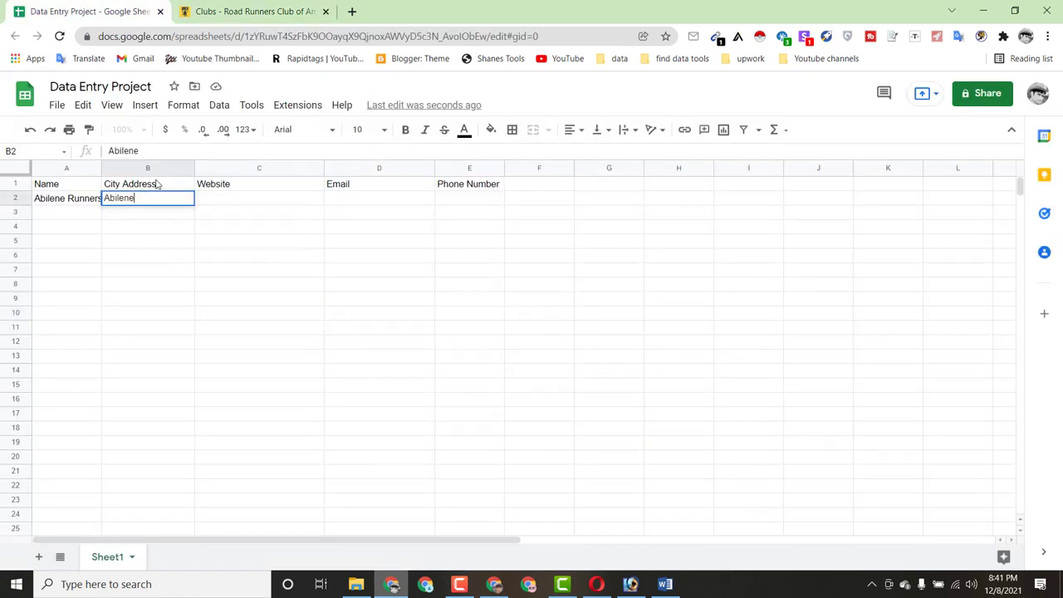
- Open the Abilene Runners Club page from the RRCA club list in a separate browser tab and bring up its contact details
{"action": "left_click", "coordinate": [254, 14]}
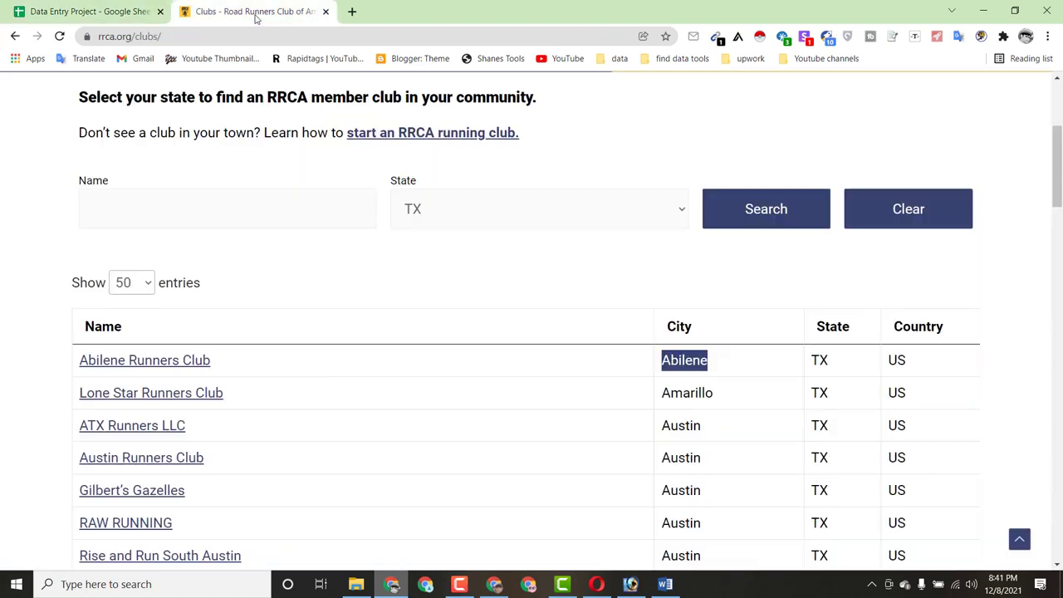
{"action": "right_click", "coordinate": [173, 365]}
{"action": "left_click", "coordinate": [208, 372]}
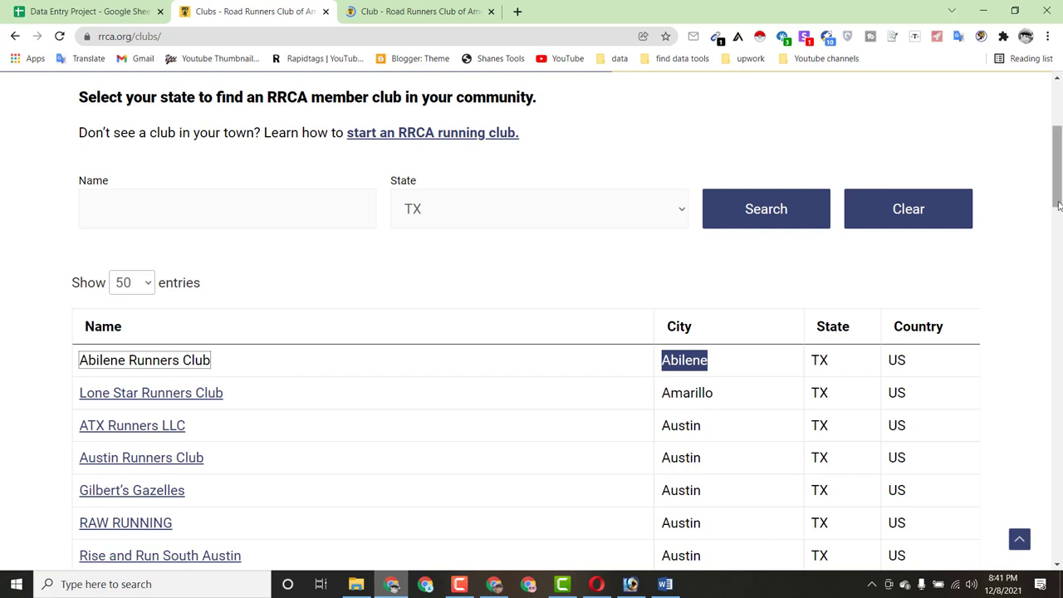
{"action": "left_click", "coordinate": [422, 15]}
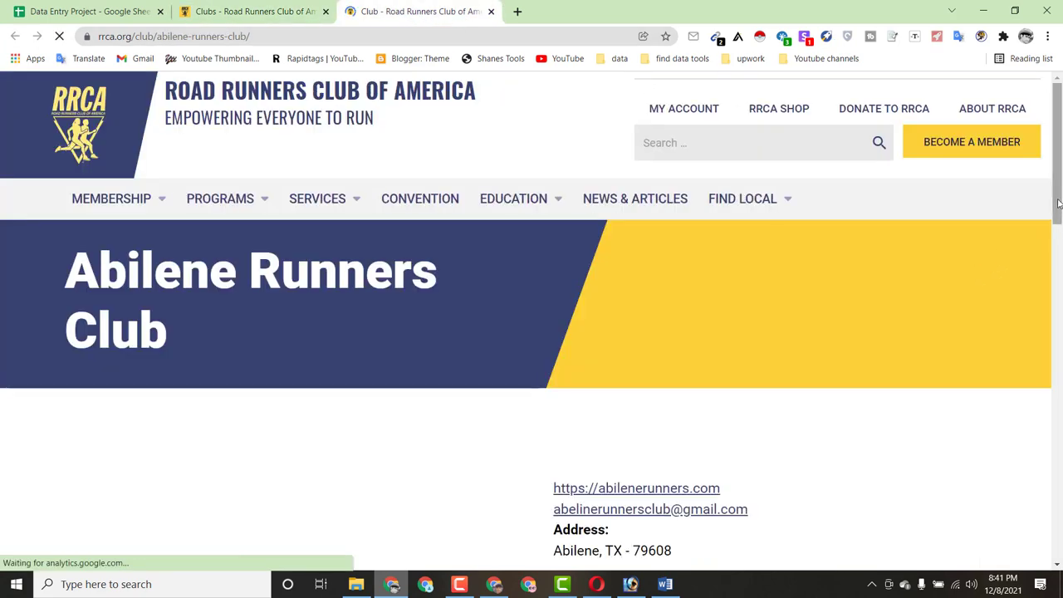
{"action": "left_click_drag", "start_coordinate": [1058, 208], "coordinate": [1058, 285]}
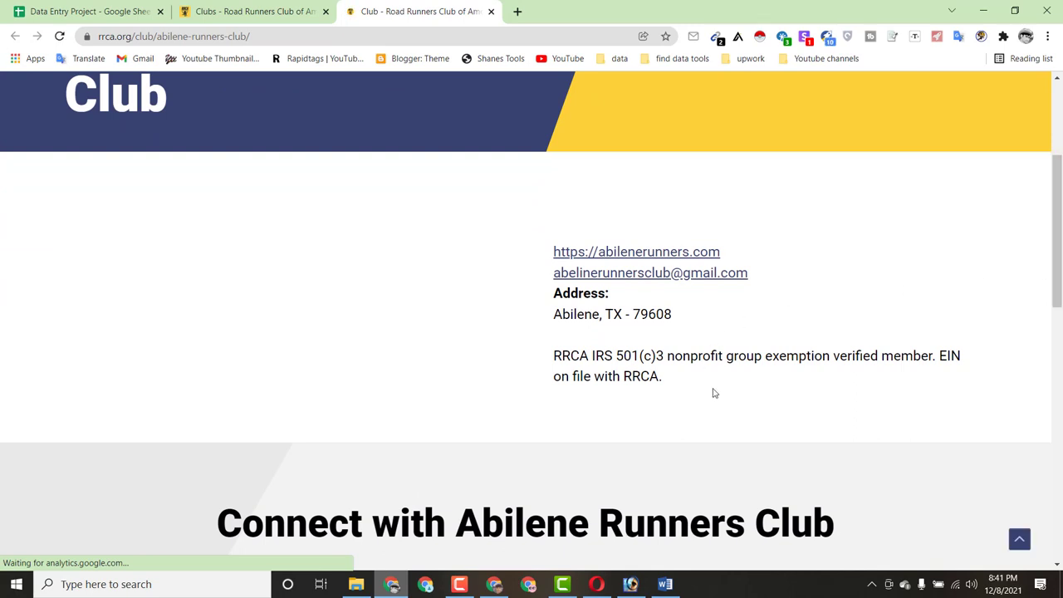
{"action": "right_click", "coordinate": [636, 254]}
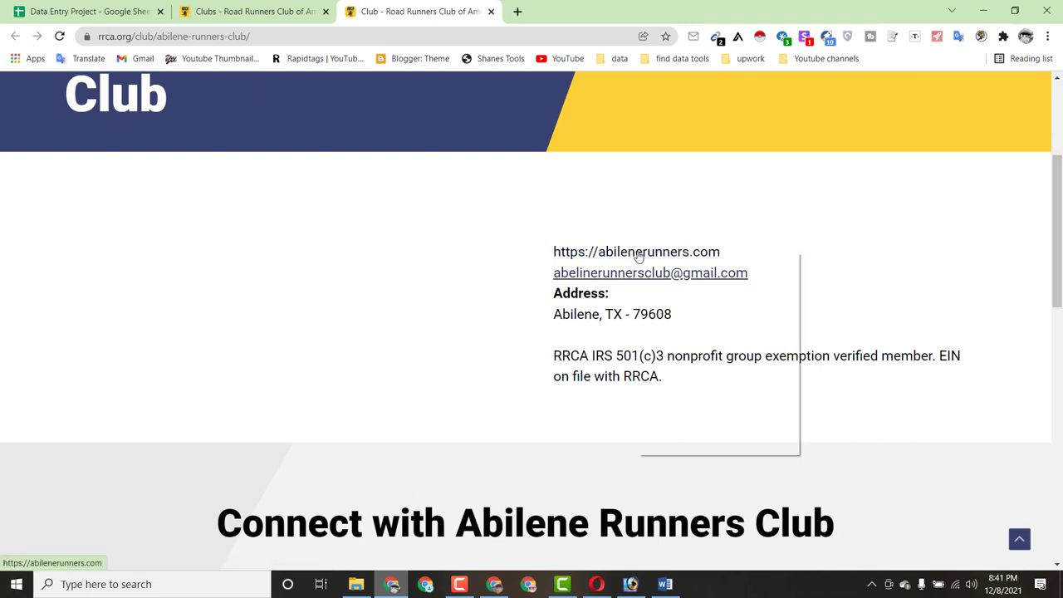
{"action": "left_click", "coordinate": [678, 350]}
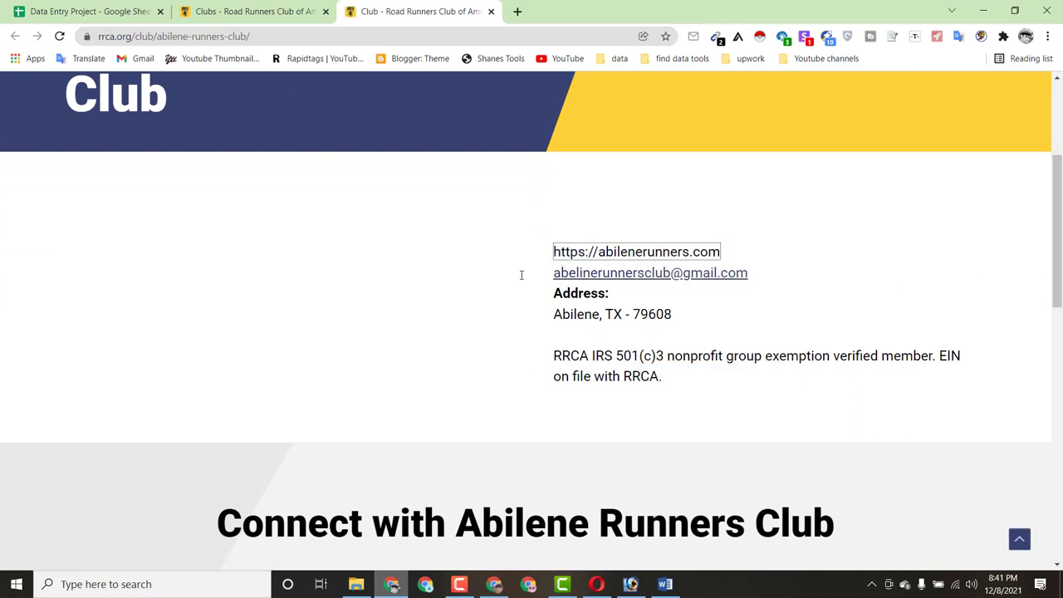
{"action": "left_click", "coordinate": [245, 14]}
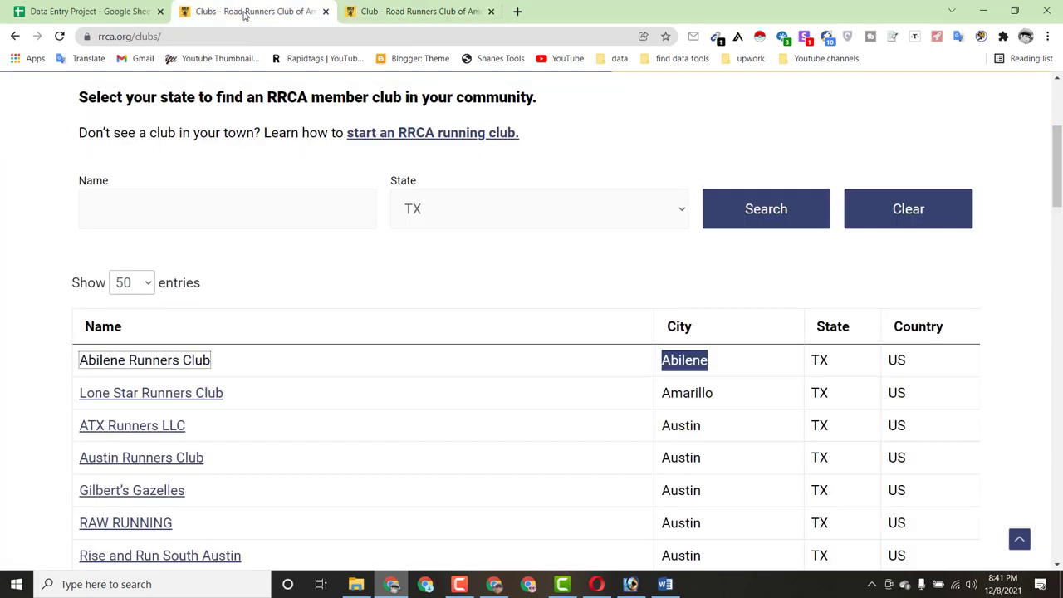
{"action": "left_click", "coordinate": [124, 12]}
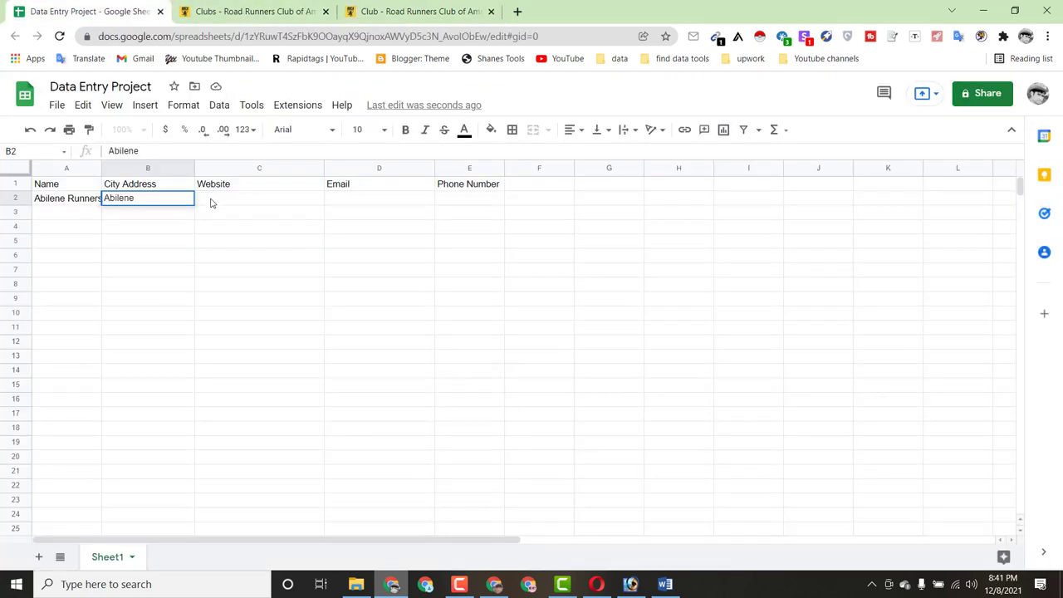
{"action": "left_click", "coordinate": [211, 202]}
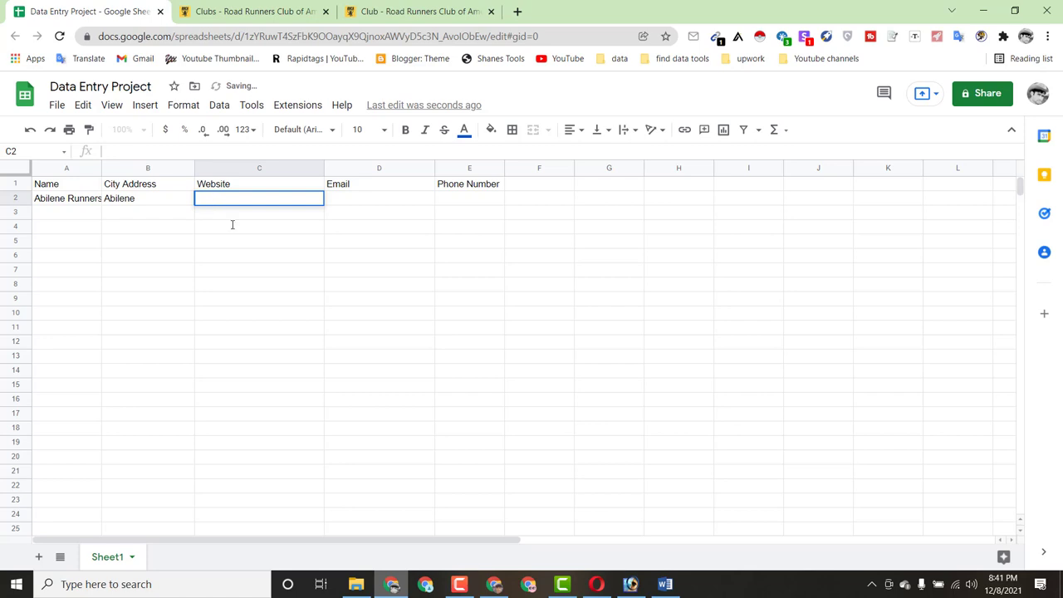
{"action": "right_click", "coordinate": [211, 201]}
{"action": "left_click", "coordinate": [244, 301]}
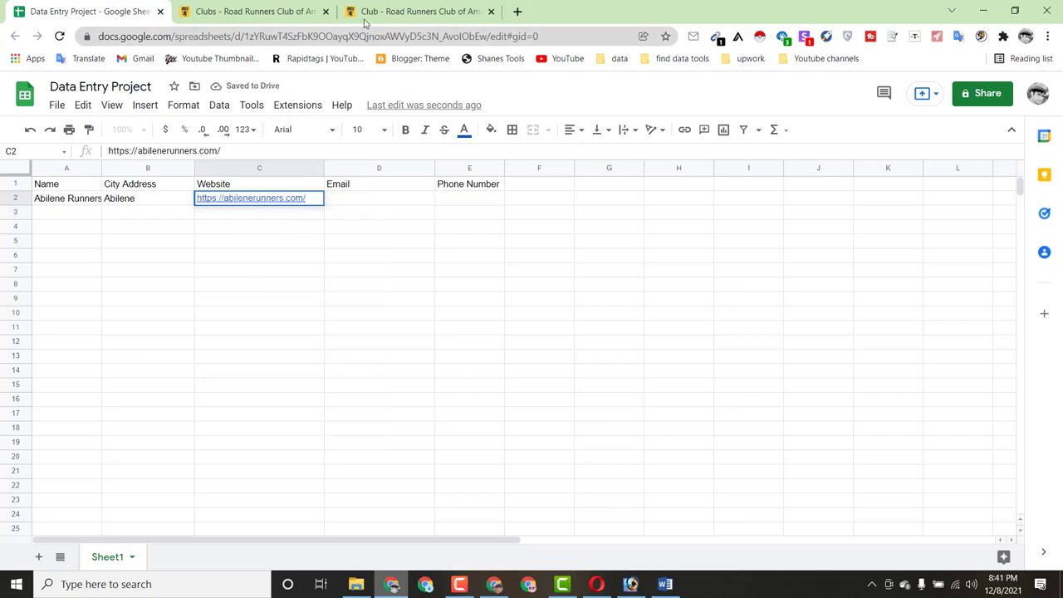
- Copy the club's email address from its RRCA page into cell D2 under Email
{"action": "left_click", "coordinate": [364, 20]}
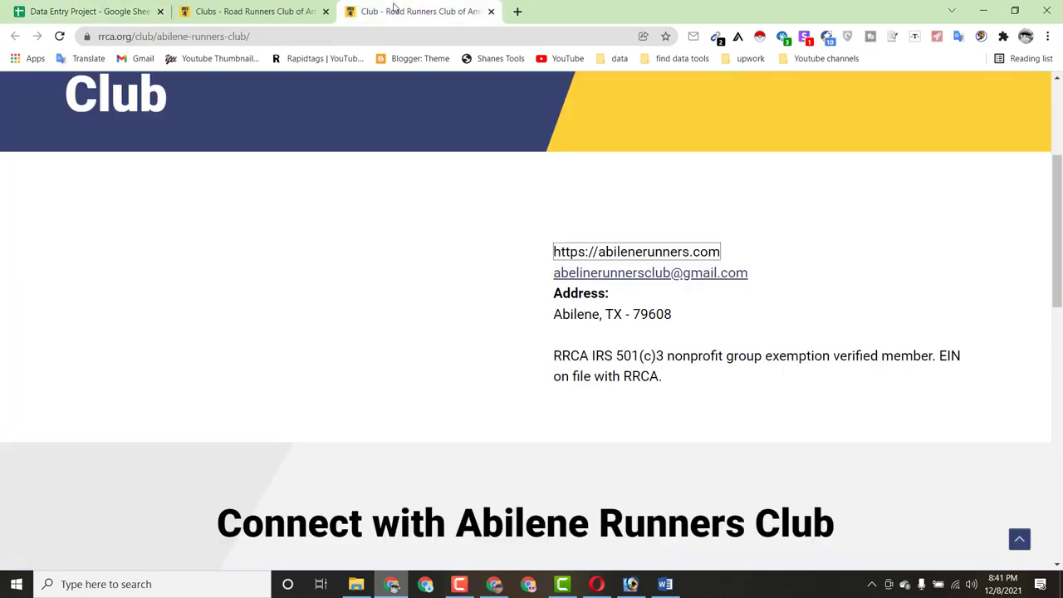
{"action": "right_click", "coordinate": [727, 275]}
{"action": "left_click", "coordinate": [772, 389]}
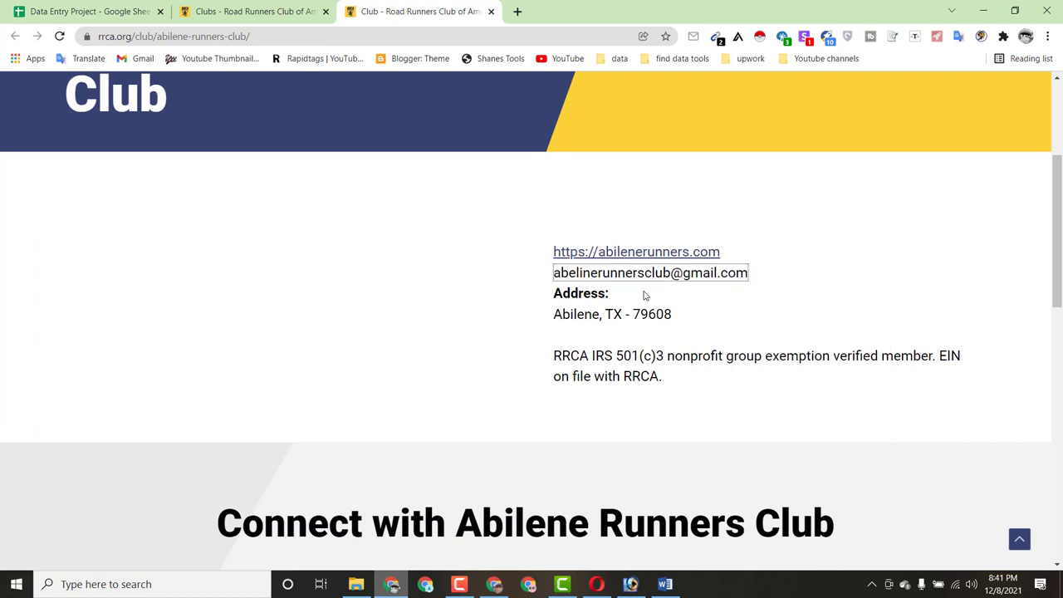
{"action": "left_click", "coordinate": [83, 11]}
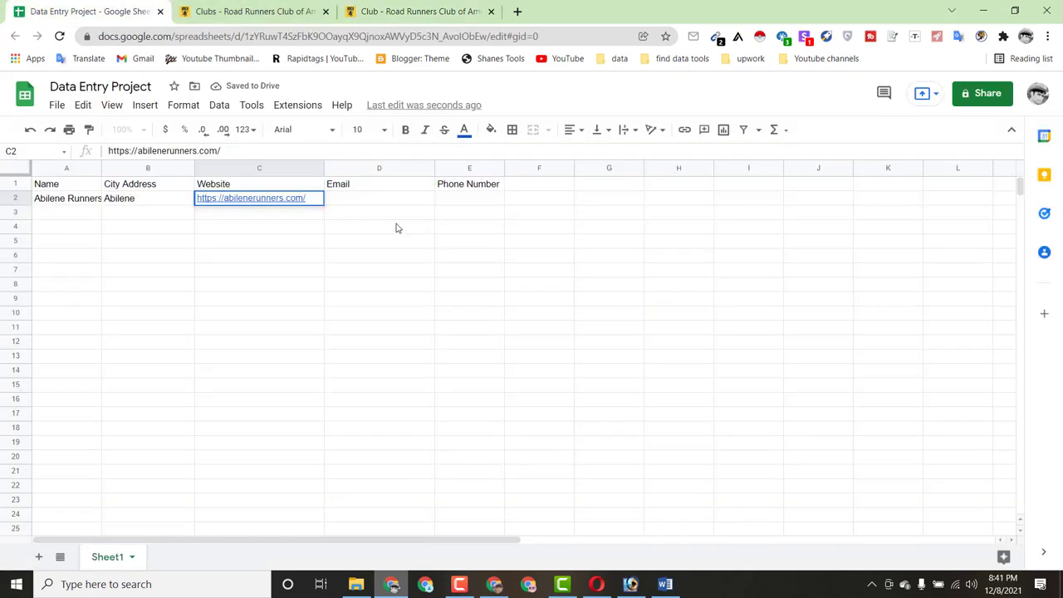
{"action": "left_click", "coordinate": [354, 200]}
{"action": "right_click", "coordinate": [352, 200]}
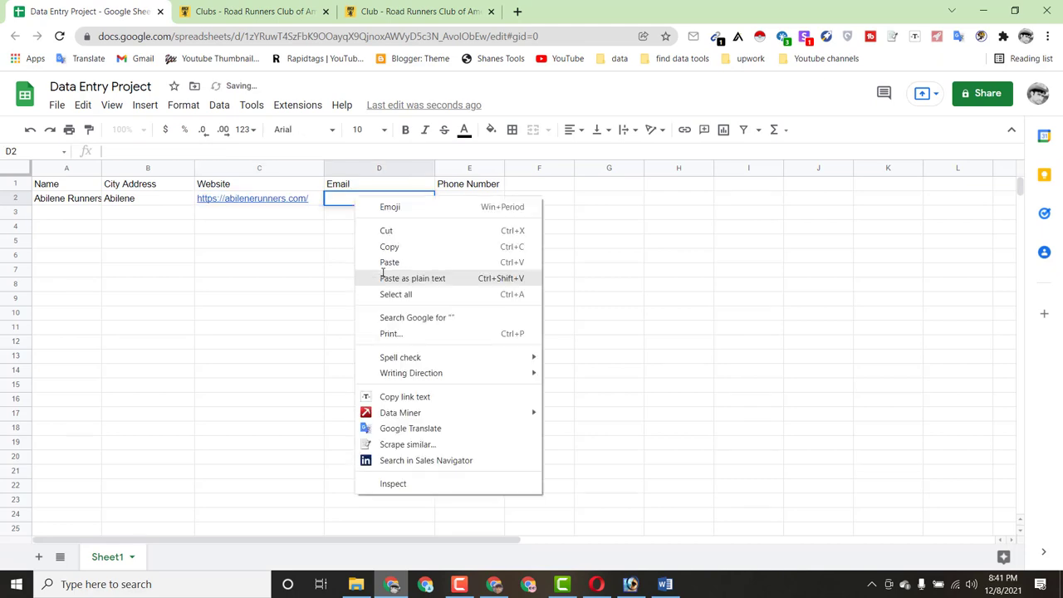
{"action": "left_click", "coordinate": [393, 263]}
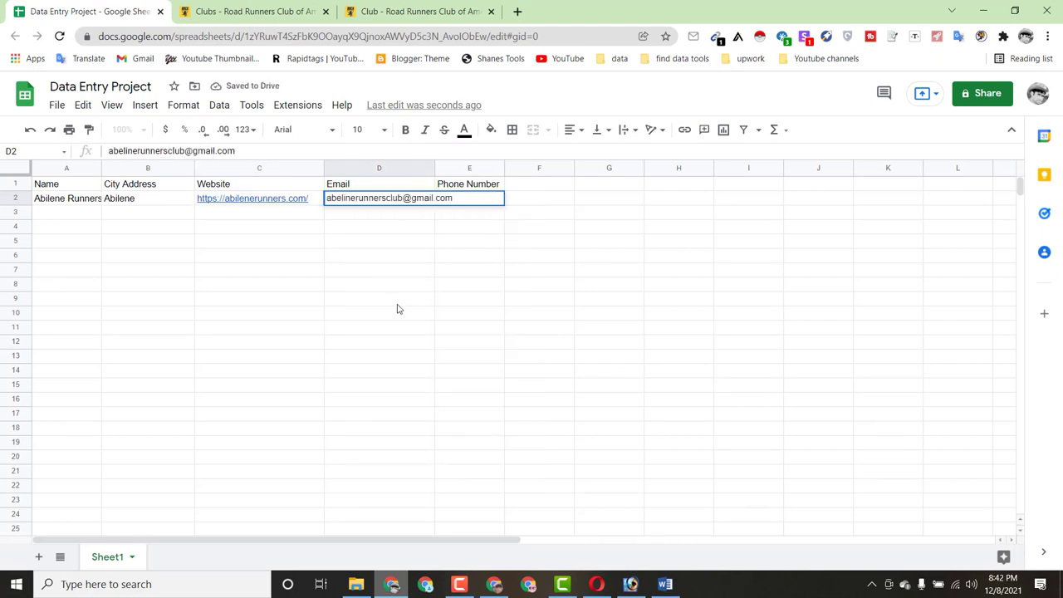
{"action": "left_click", "coordinate": [387, 297]}
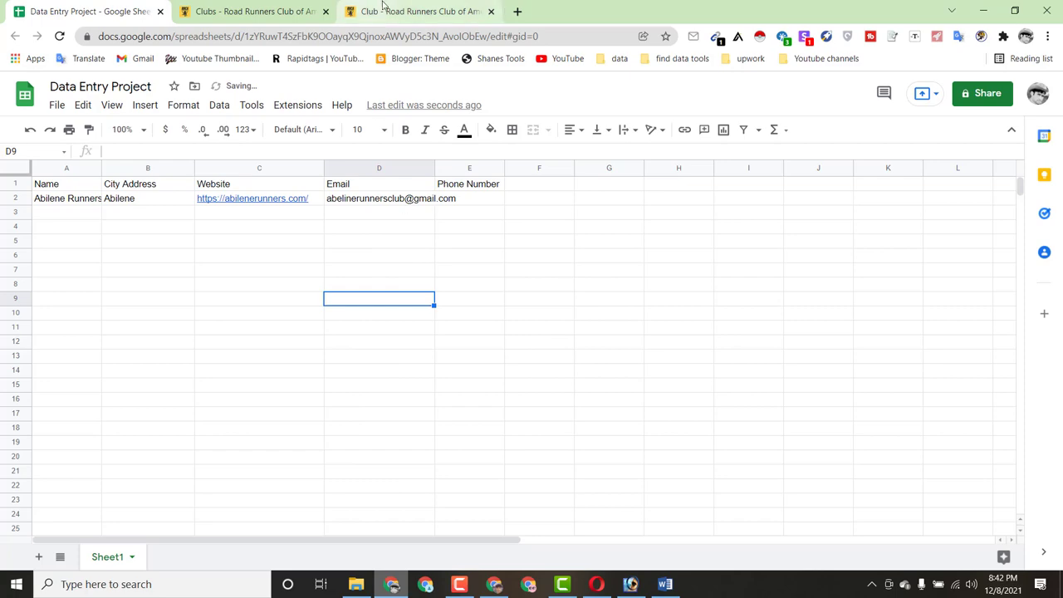
- Check the club's RRCA page for a phone number, and try its website link, cancelling the redirect notice
{"action": "left_click", "coordinate": [383, 11]}
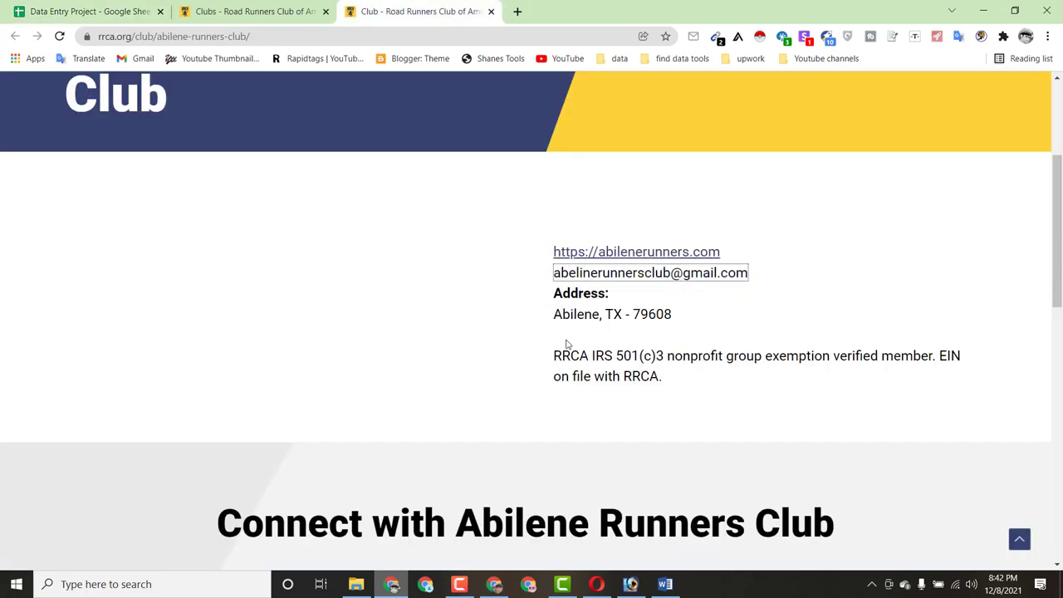
{"action": "left_click_drag", "start_coordinate": [1059, 229], "coordinate": [1061, 204]}
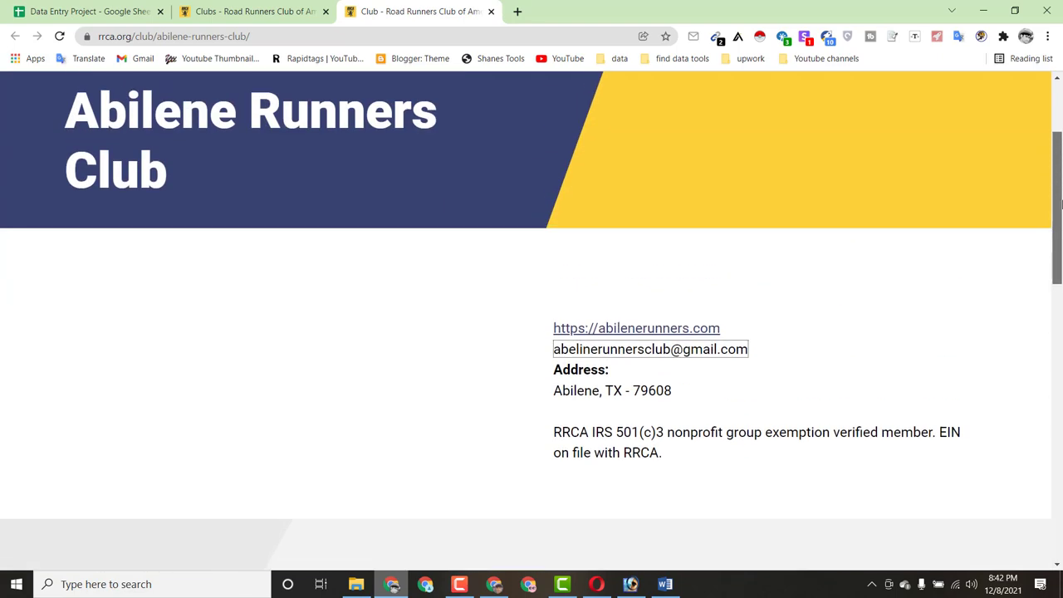
{"action": "left_click", "coordinate": [657, 330]}
{"action": "left_click", "coordinate": [523, 500]}
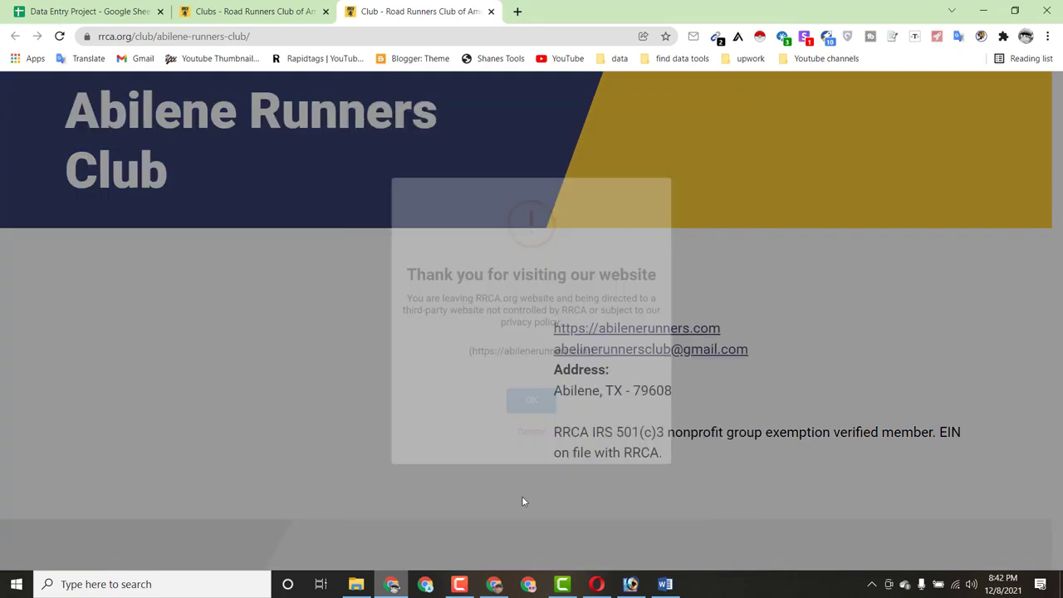
{"action": "left_click", "coordinate": [654, 330]}
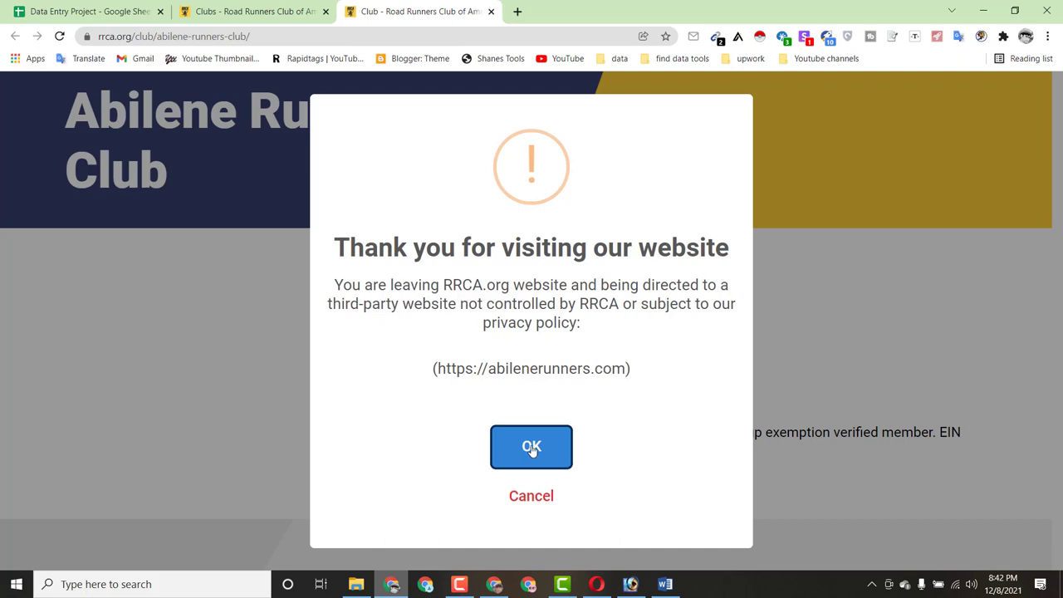
{"action": "left_click", "coordinate": [530, 498]}
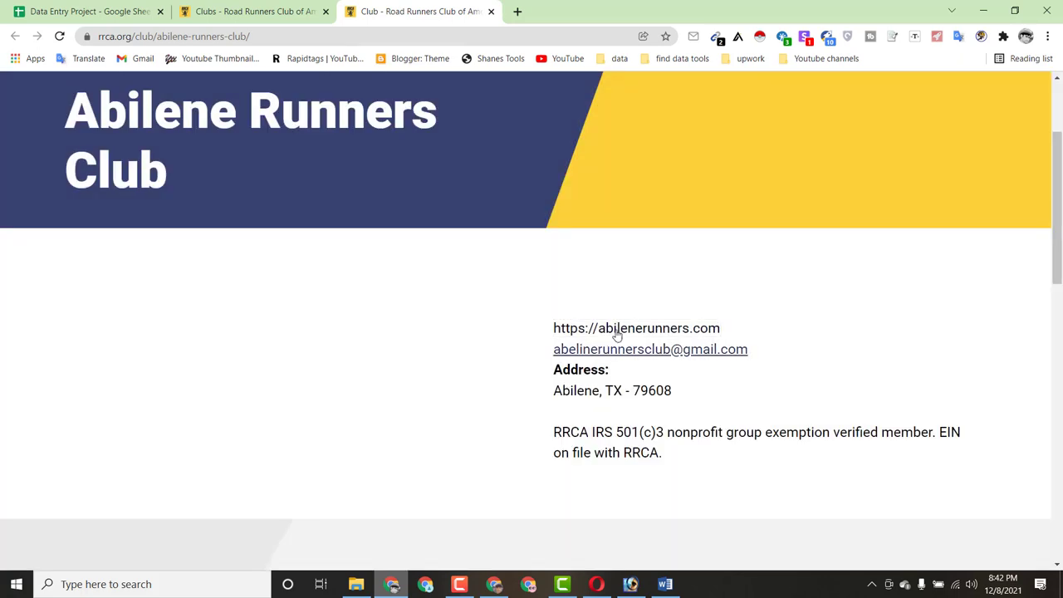
- Check the club's website by opening its copied address in a new browser tab, and close that tab
{"action": "right_click", "coordinate": [617, 335]}
{"action": "left_click", "coordinate": [656, 427]}
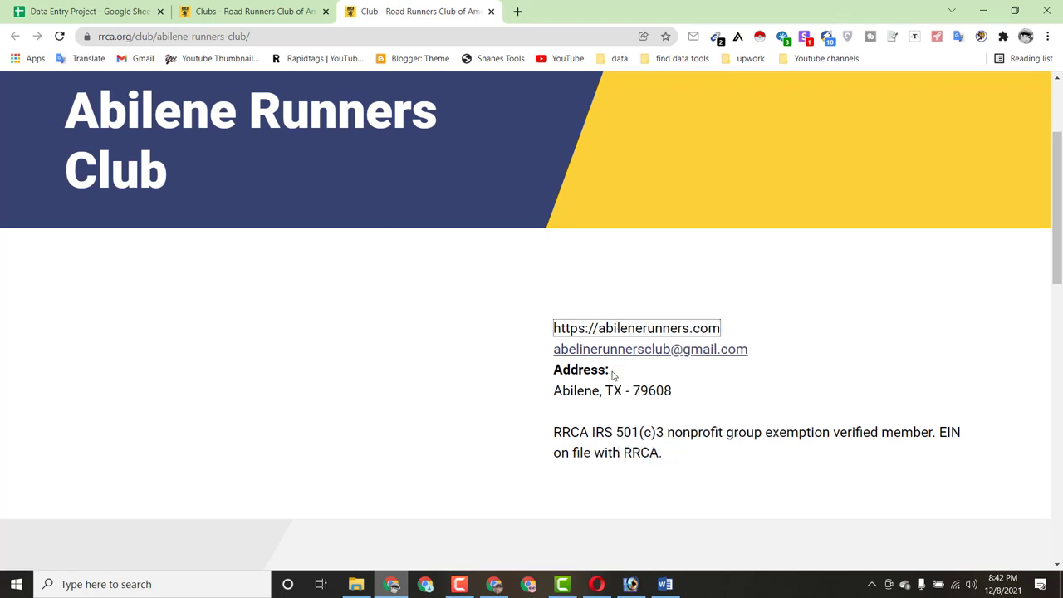
{"action": "left_click", "coordinate": [512, 13]}
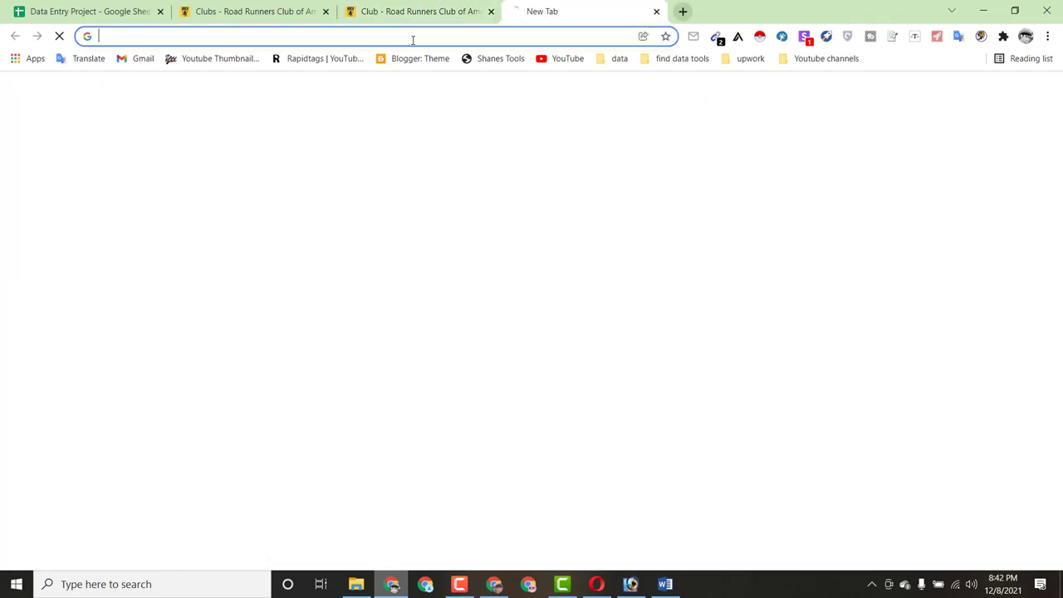
{"action": "right_click", "coordinate": [413, 40]}
{"action": "left_click", "coordinate": [470, 157]}
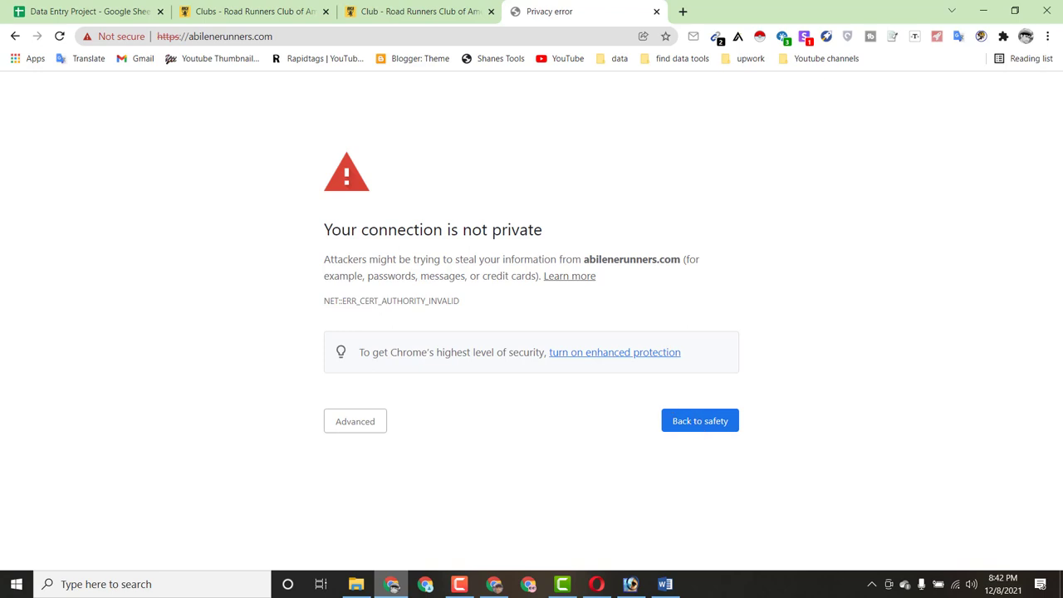
{"action": "left_click", "coordinate": [656, 12]}
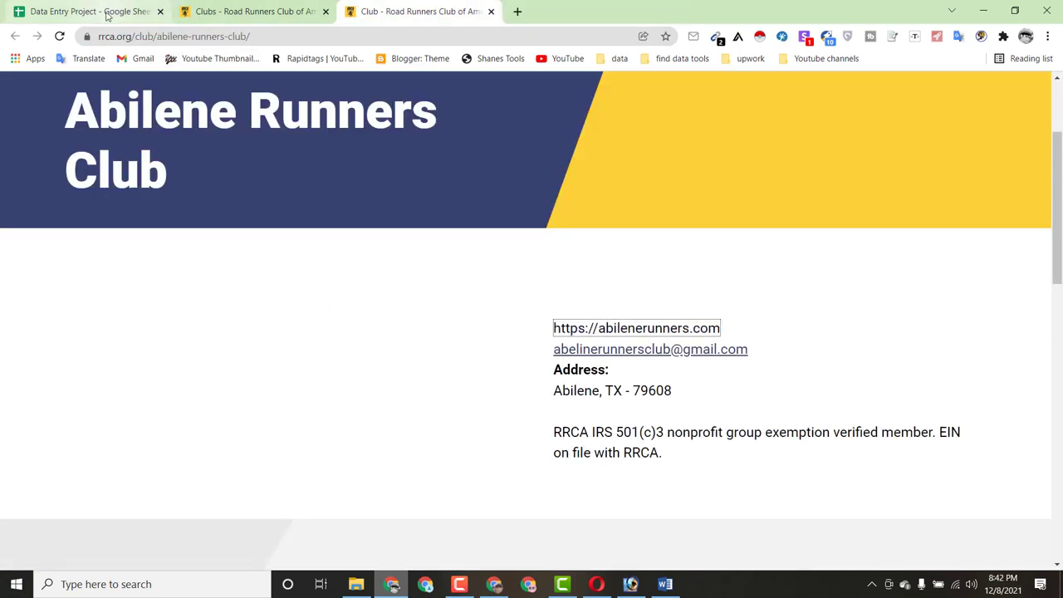
- Copy the whole Abilene Runners Club row, including city, state and country, from the RRCA club list
{"action": "left_click", "coordinate": [106, 14]}
{"action": "left_click", "coordinate": [243, 12]}
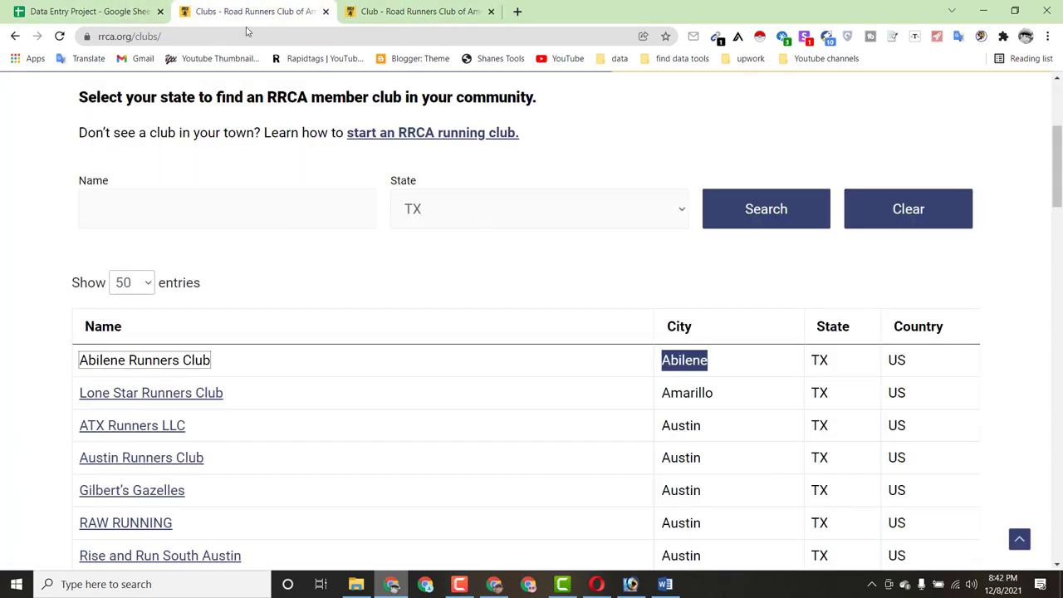
{"action": "left_click_drag", "start_coordinate": [959, 370], "coordinate": [463, 360]}
{"action": "left_click_drag", "start_coordinate": [200, 360], "coordinate": [87, 367]}
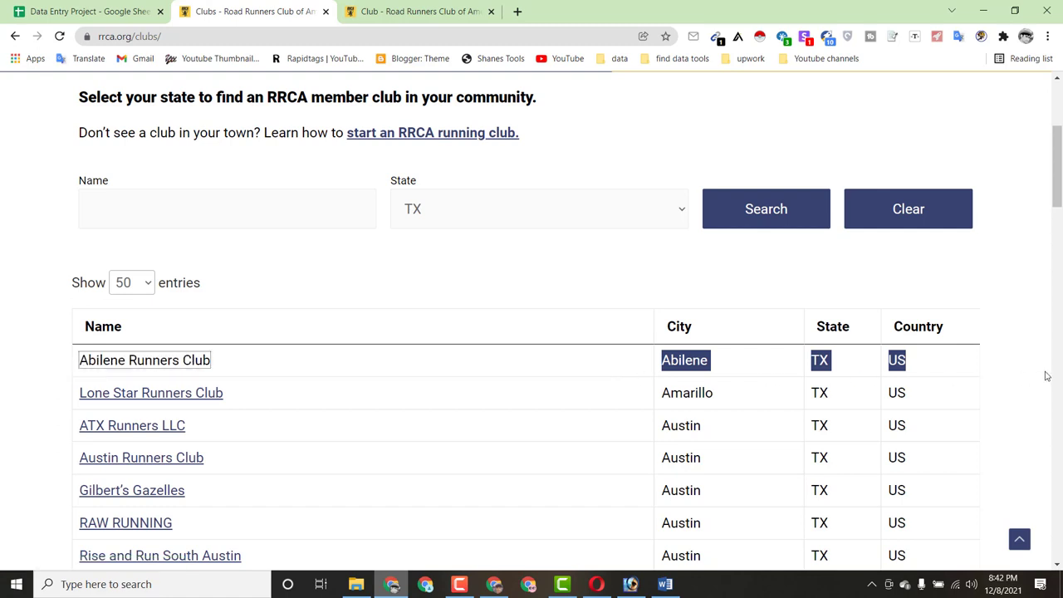
{"action": "left_click", "coordinate": [942, 368]}
{"action": "left_click_drag", "start_coordinate": [943, 368], "coordinate": [576, 363]}
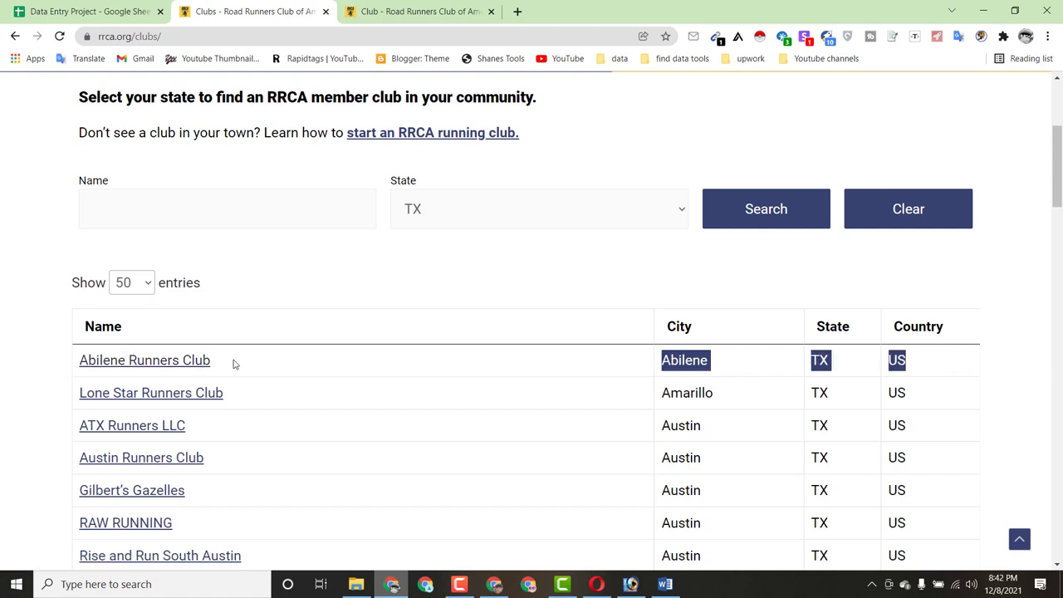
{"action": "left_click_drag", "start_coordinate": [234, 363], "coordinate": [106, 365]}
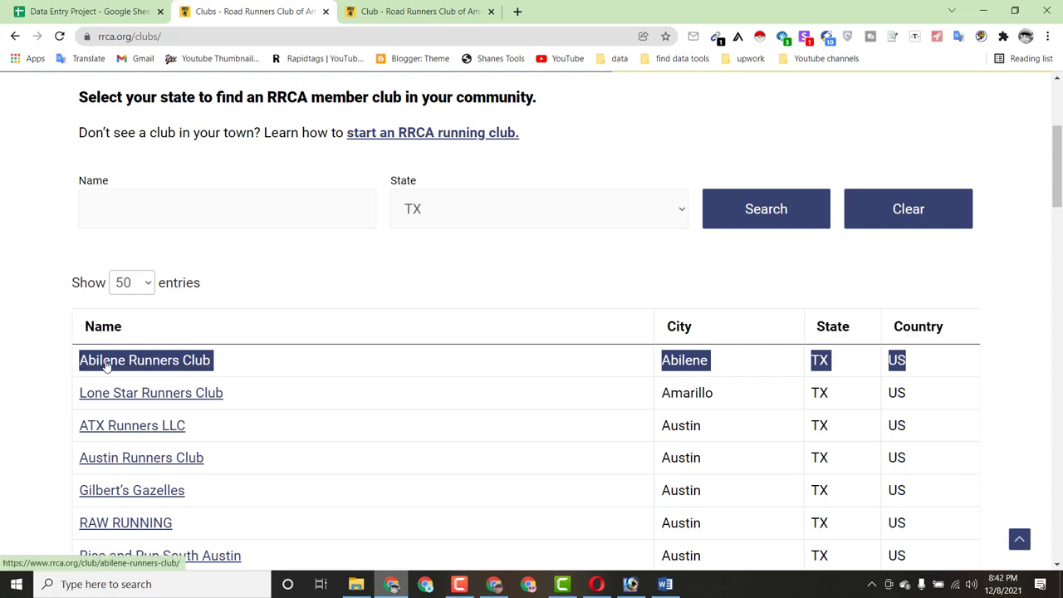
{"action": "right_click", "coordinate": [107, 366]}
{"action": "left_click", "coordinate": [149, 152]}
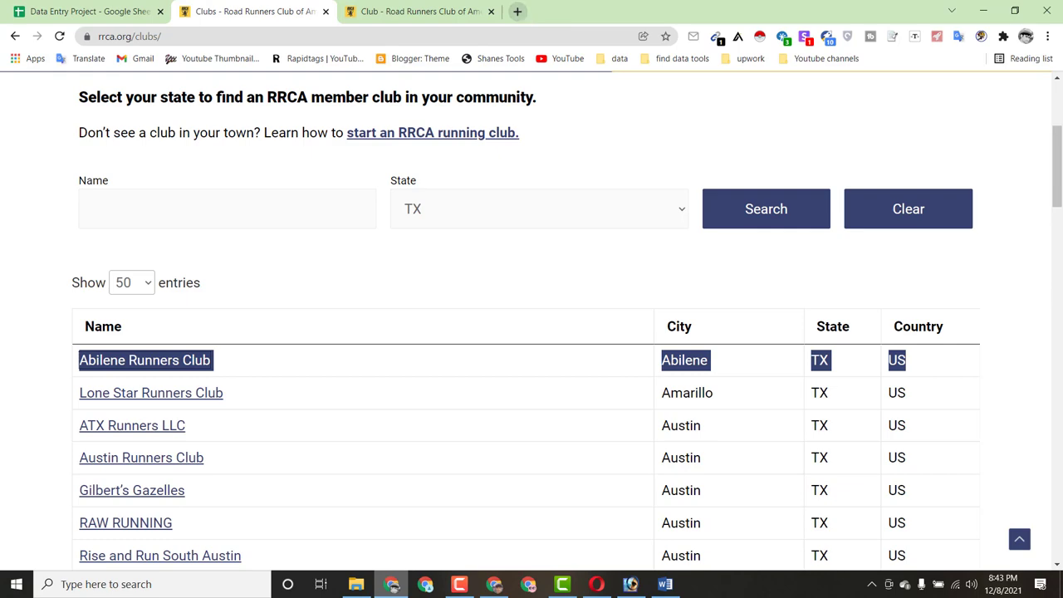
- Search Google in a new browser tab for the copied text "Abilene Runners Club Abilene TX US"
{"action": "mouse_move", "coordinate": [1058, 171]}
{"action": "left_mouse_down"}
{"action": "mouse_move", "coordinate": [1060, 241]}
{"action": "mouse_move", "coordinate": [1060, 168]}
{"action": "left_mouse_up"}
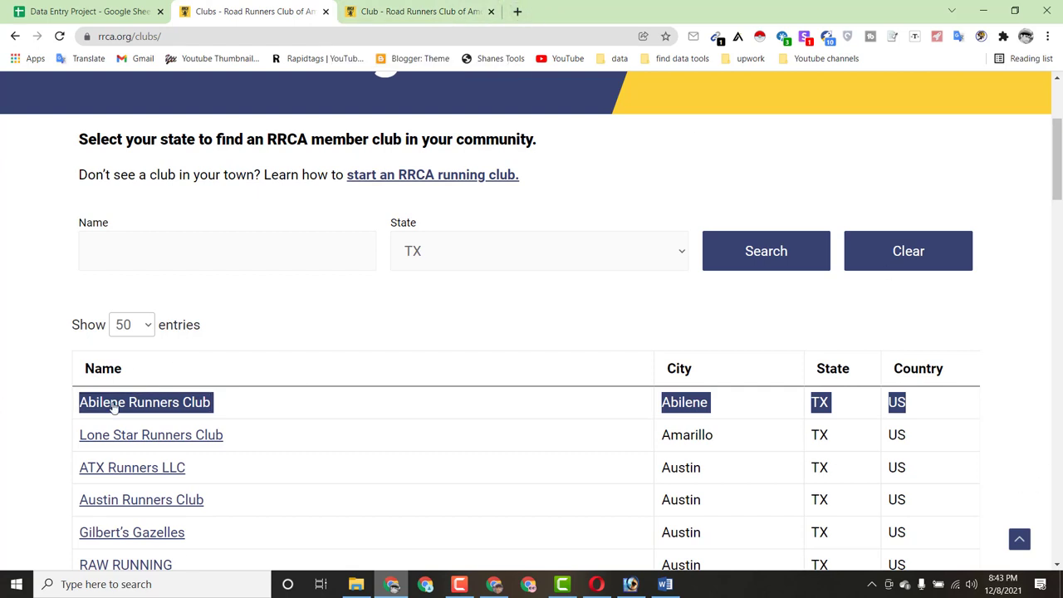
{"action": "left_click", "coordinate": [517, 11]}
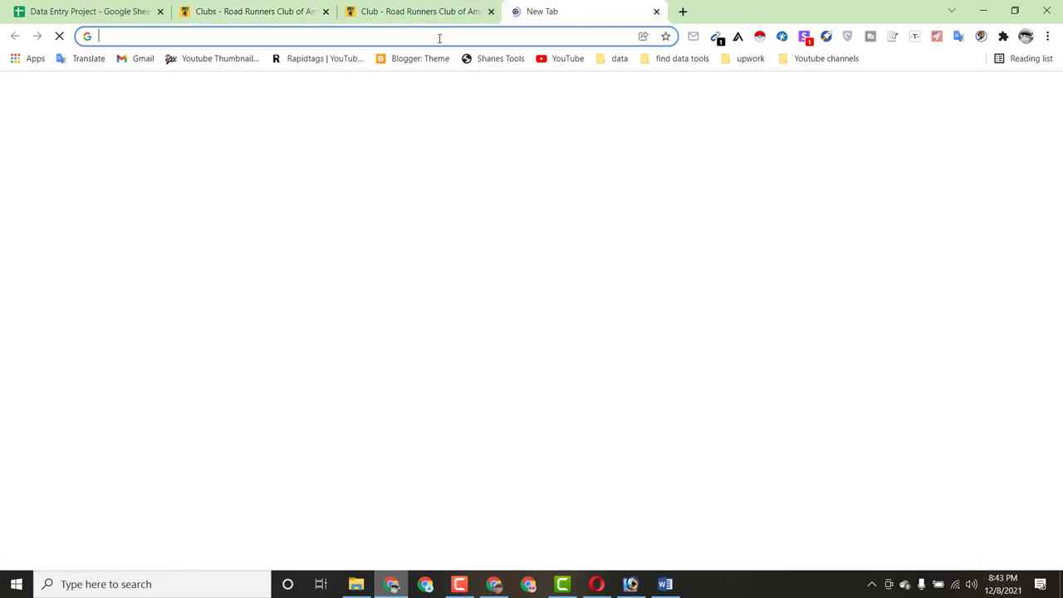
{"action": "right_click", "coordinate": [440, 37]}
{"action": "left_click", "coordinate": [492, 148]}
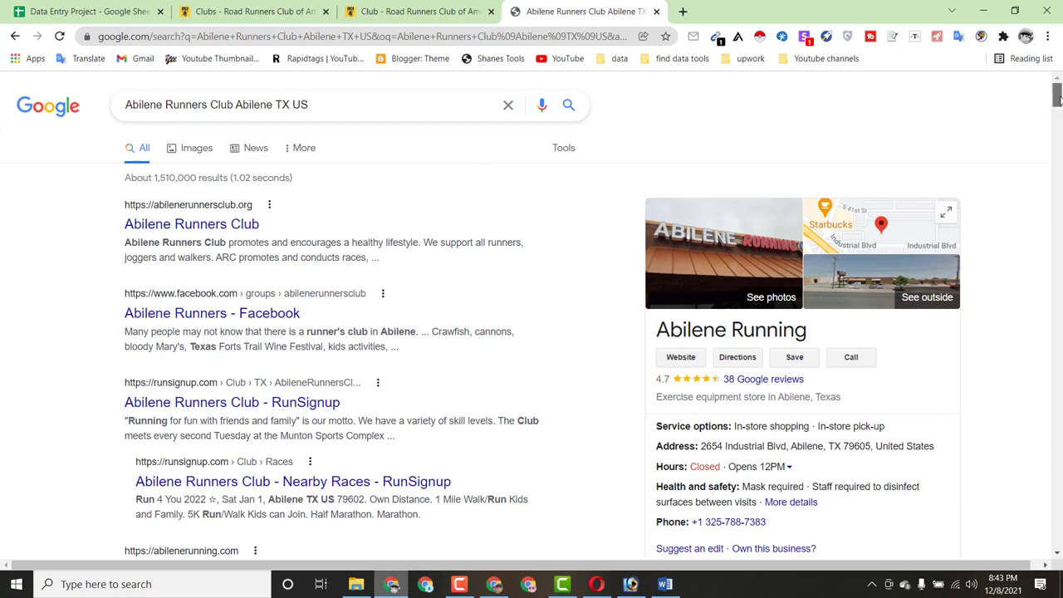
- Copy the phone number from the Abilene Running business listing in the Google results
{"action": "scroll", "coordinate": [1057, 99], "scroll_direction": "down", "scroll_amount": 2}
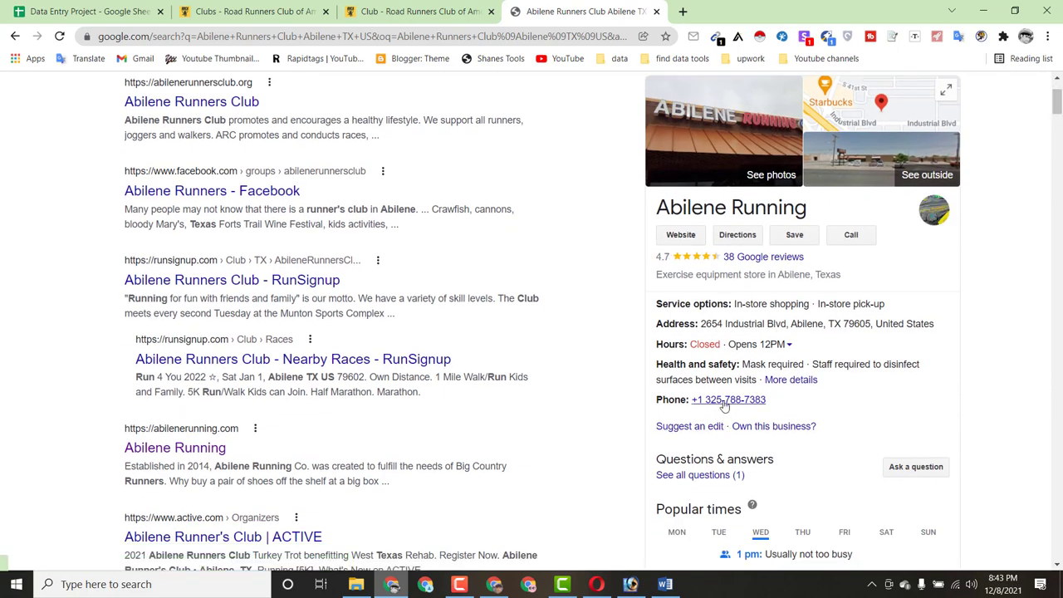
{"action": "right_click", "coordinate": [724, 405]}
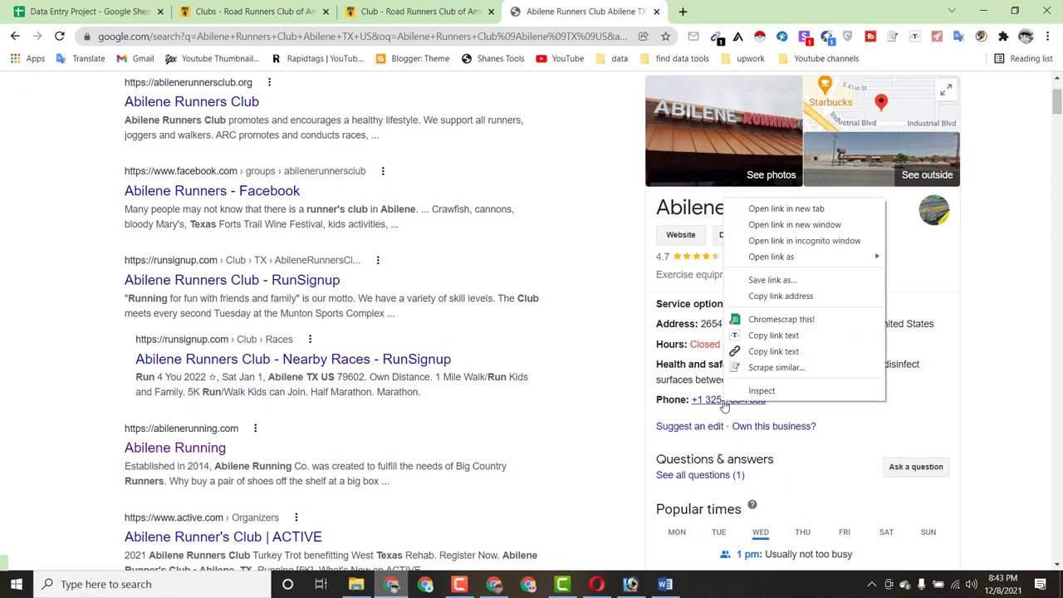
{"action": "left_click", "coordinate": [765, 355]}
- Enter the copied phone number for the Abilene club in cell E2 of the Data Entry Project sheet, without the leading plus sign
{"action": "left_click", "coordinate": [75, 5]}
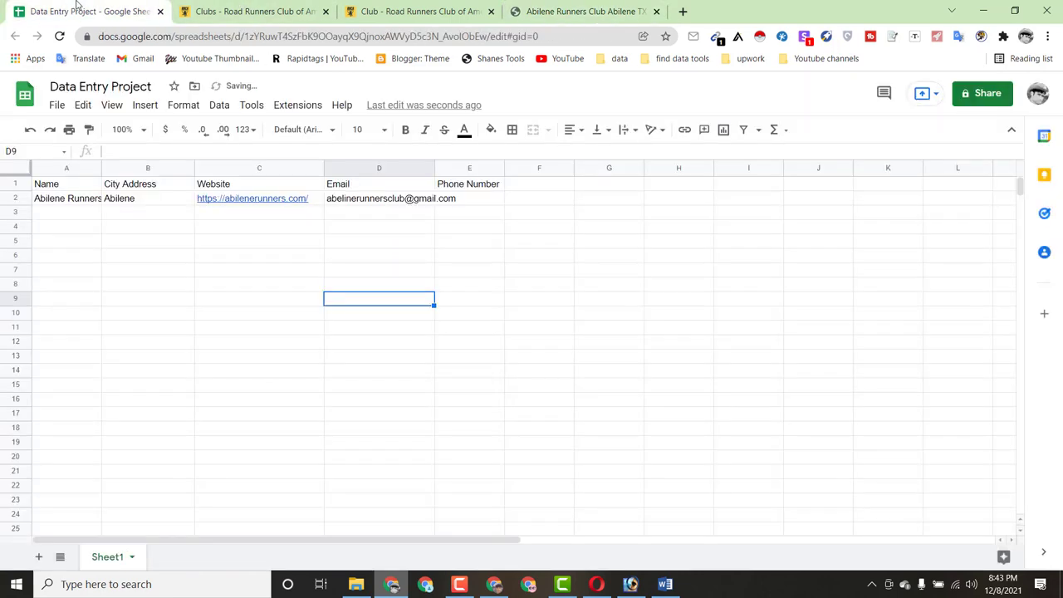
{"action": "left_click", "coordinate": [471, 197]}
{"action": "right_click", "coordinate": [480, 213]}
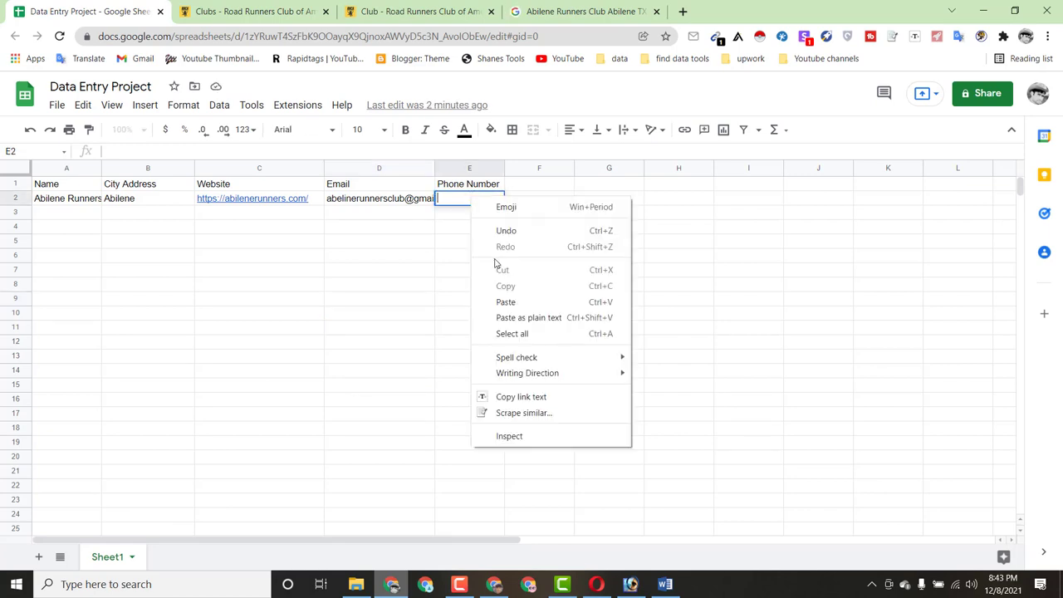
{"action": "left_click", "coordinate": [503, 301]}
{"action": "left_click", "coordinate": [440, 200]}
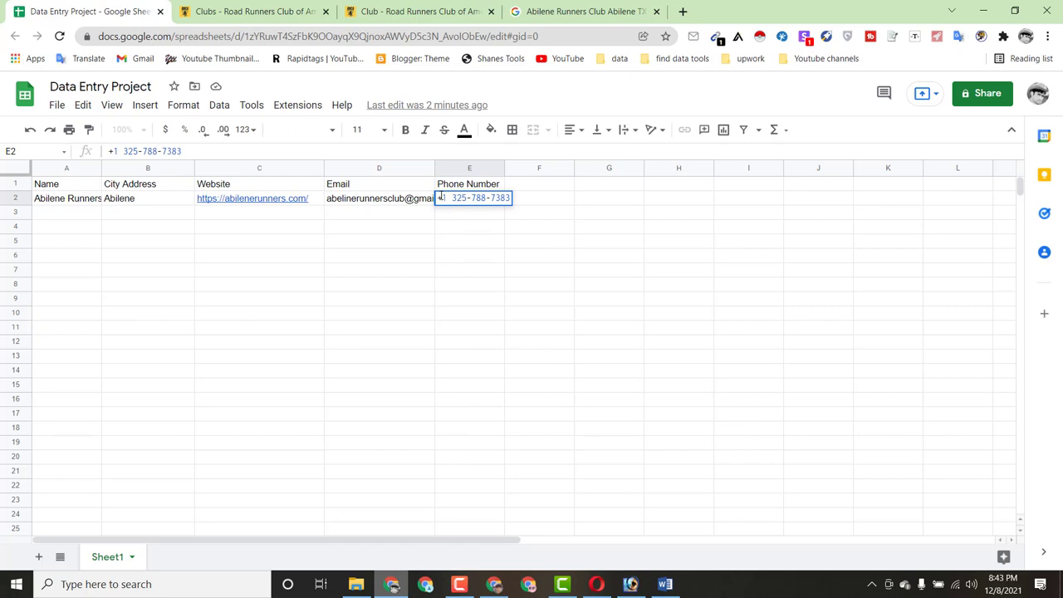
{"action": "key", "text": "BackSpace"}
{"action": "left_click", "coordinate": [503, 288]}
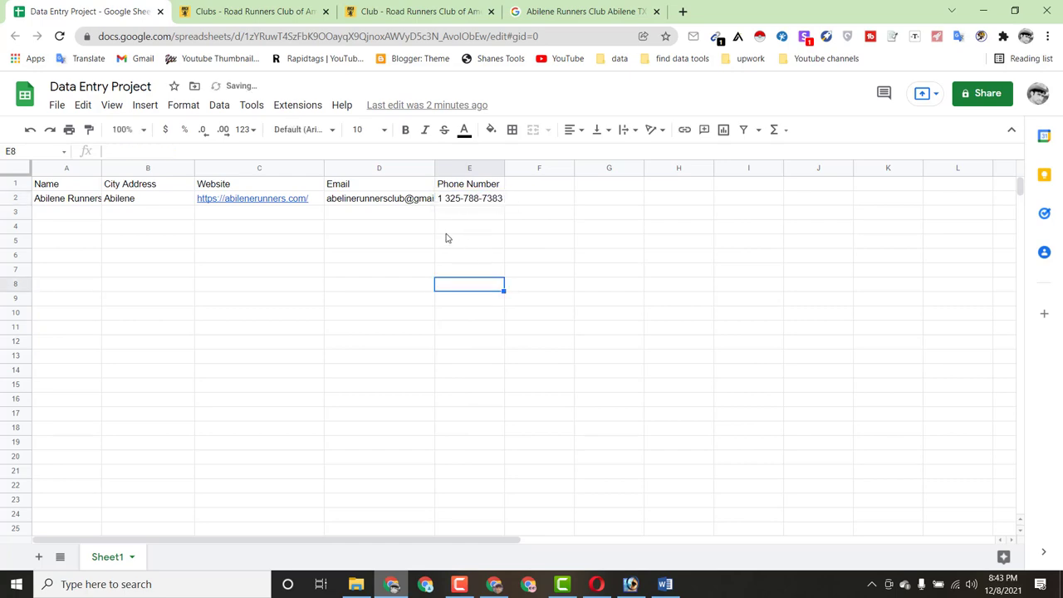
- Copy the address of the Abilene Running website opened from its Google listing, and close that tab and the club's RRCA page
{"action": "left_click", "coordinate": [564, 11]}
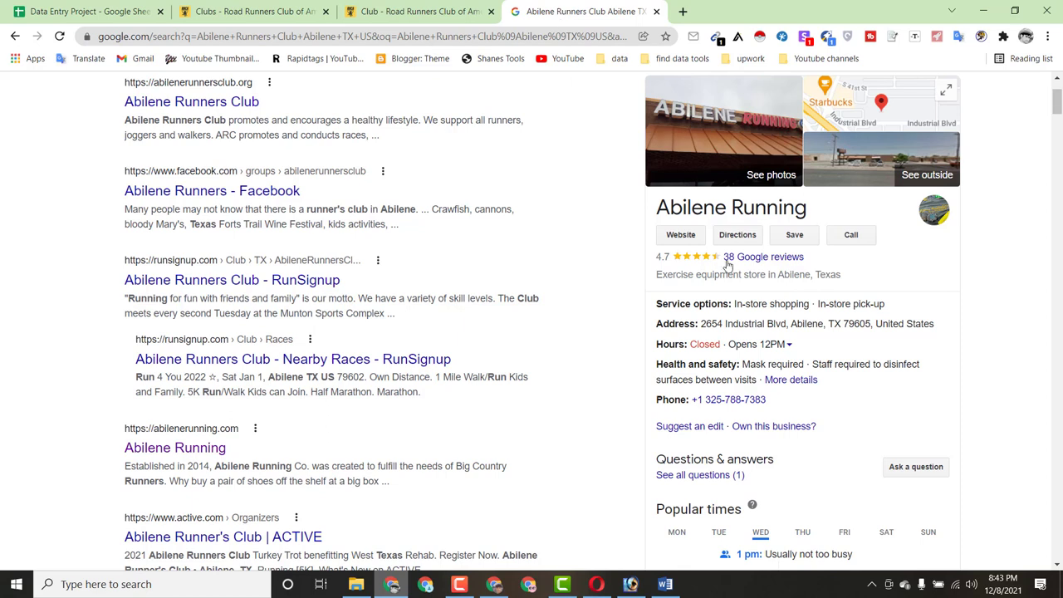
{"action": "left_click", "coordinate": [679, 236]}
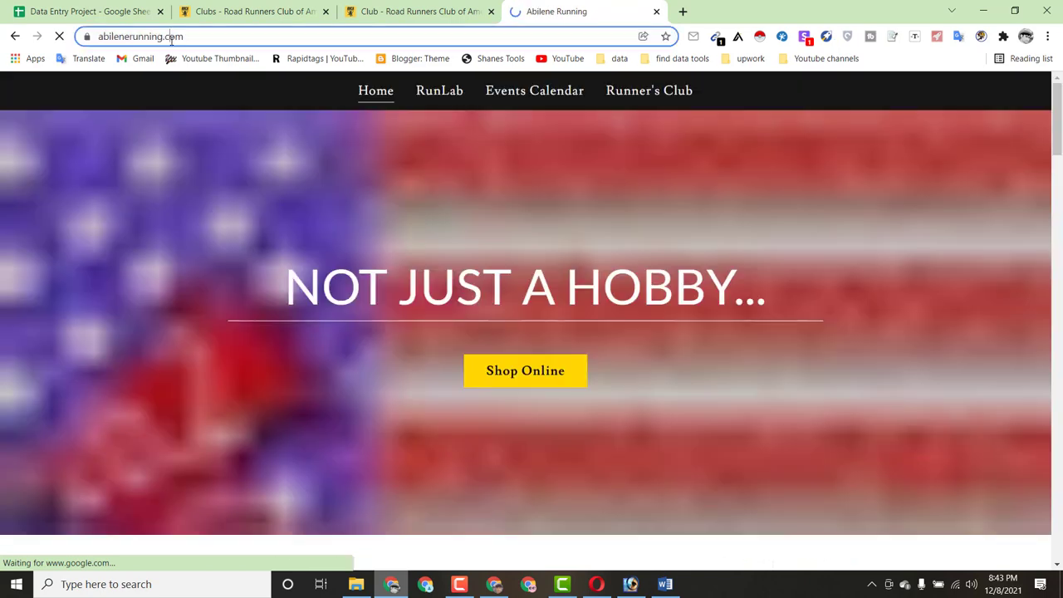
{"action": "right_click", "coordinate": [171, 40]}
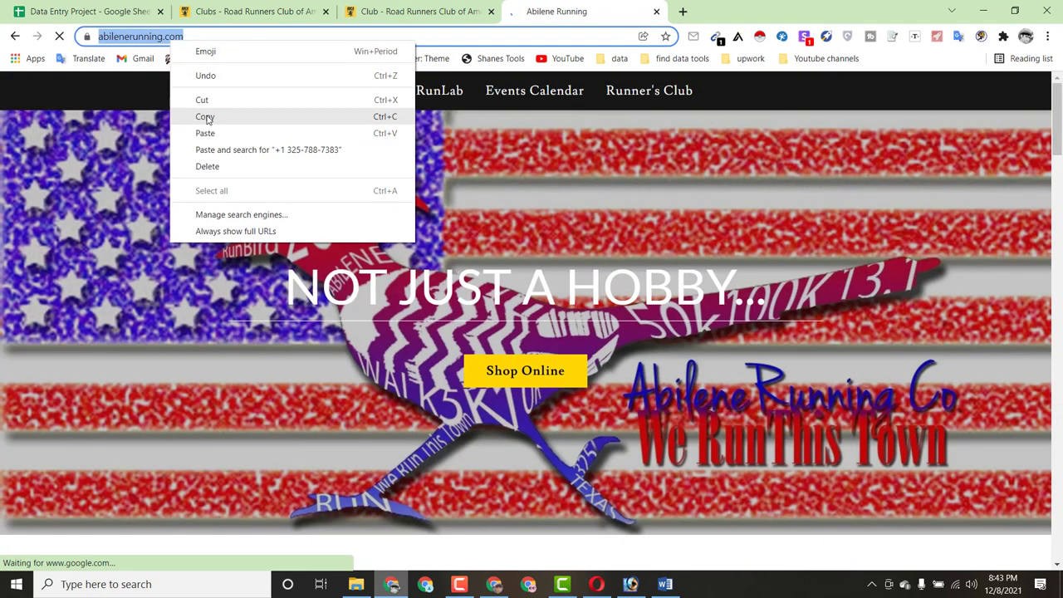
{"action": "left_click", "coordinate": [208, 117]}
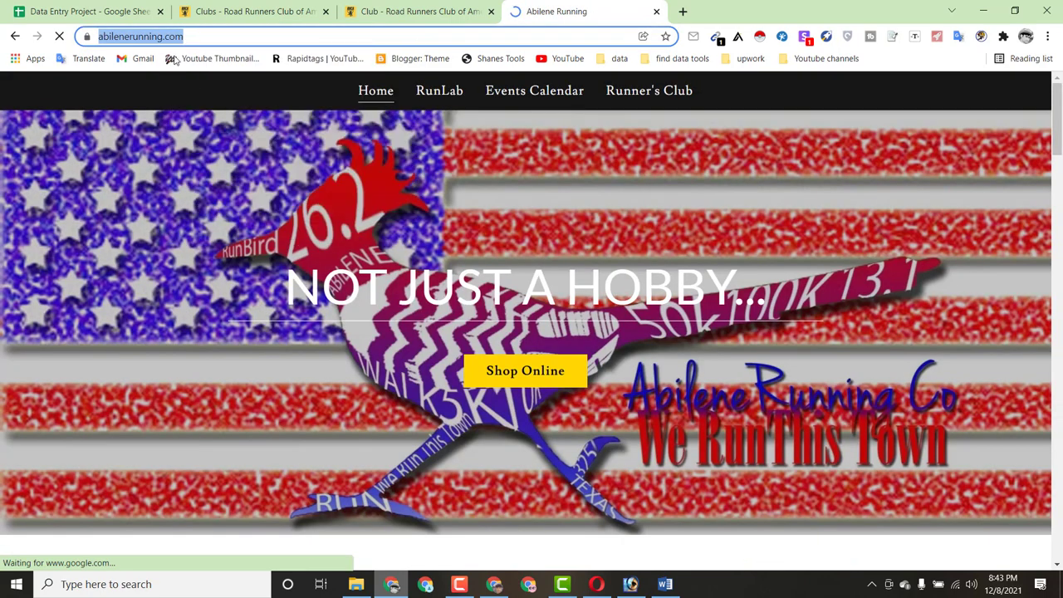
{"action": "left_click", "coordinate": [491, 11]}
{"action": "left_click", "coordinate": [491, 10]}
{"action": "left_click", "coordinate": [100, 13]}
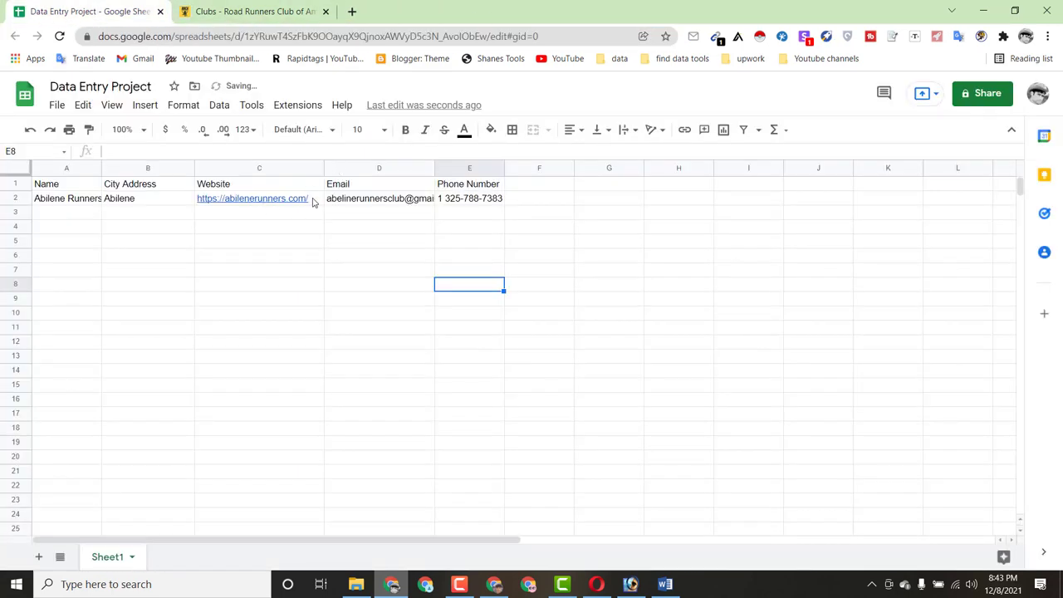
{"action": "left_click", "coordinate": [314, 202]}
{"action": "left_click_drag", "start_coordinate": [314, 203], "coordinate": [172, 191]}
{"action": "key", "text": "ctrl+c"}
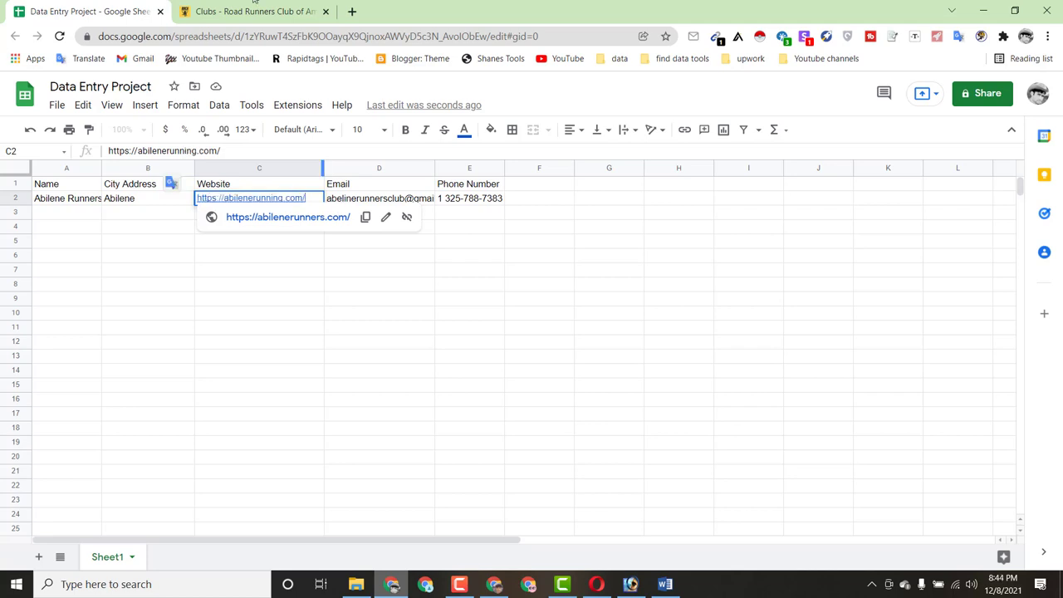
{"action": "left_click", "coordinate": [250, 12]}
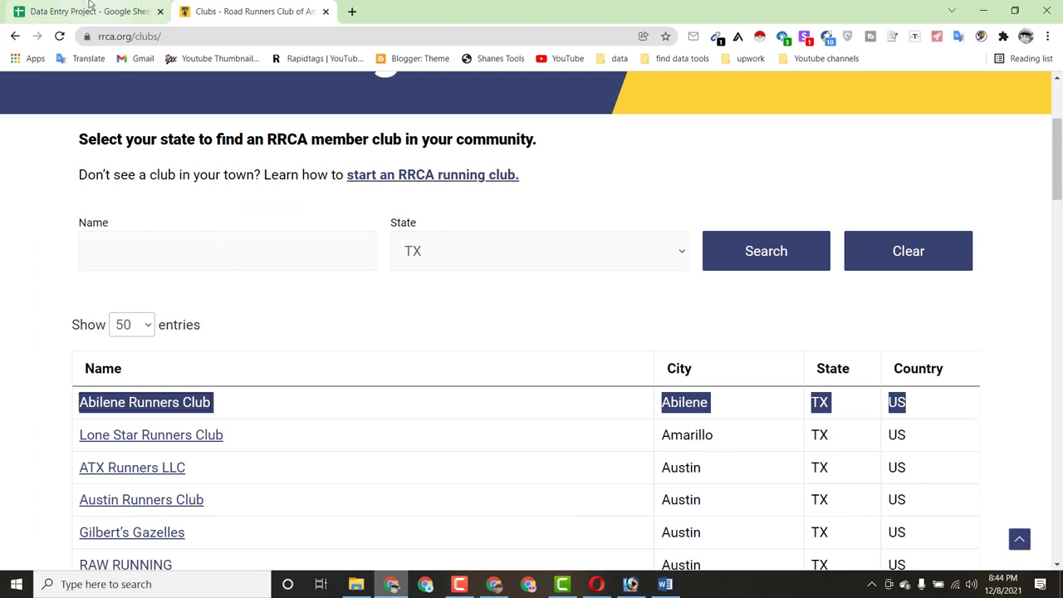
{"action": "left_click", "coordinate": [88, 9]}
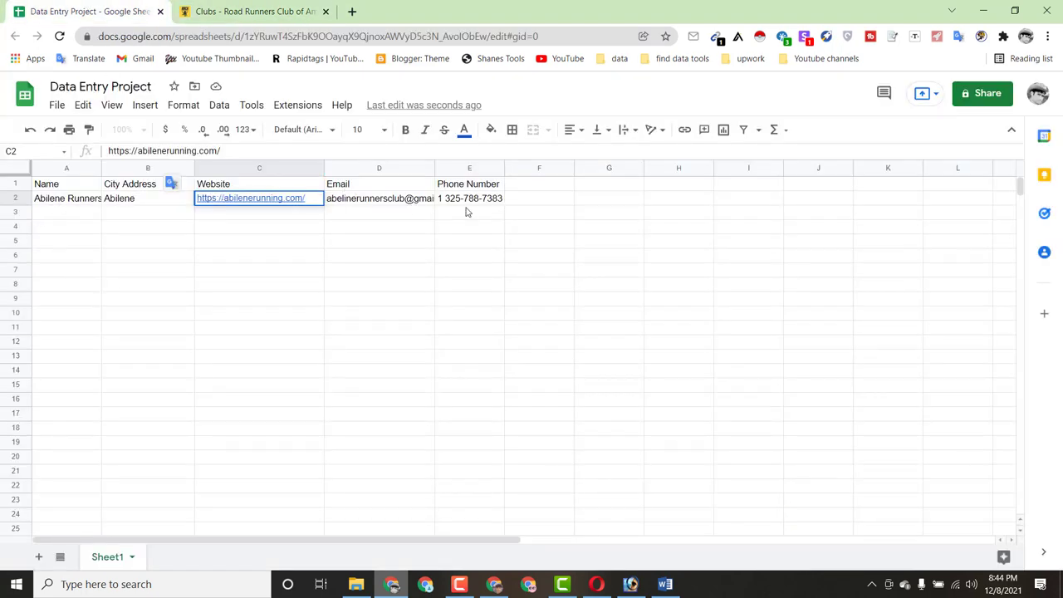
- Open the Lone Star Runners Club page from the RRCA Texas club list in a new browser tab
{"action": "left_click", "coordinate": [251, 12]}
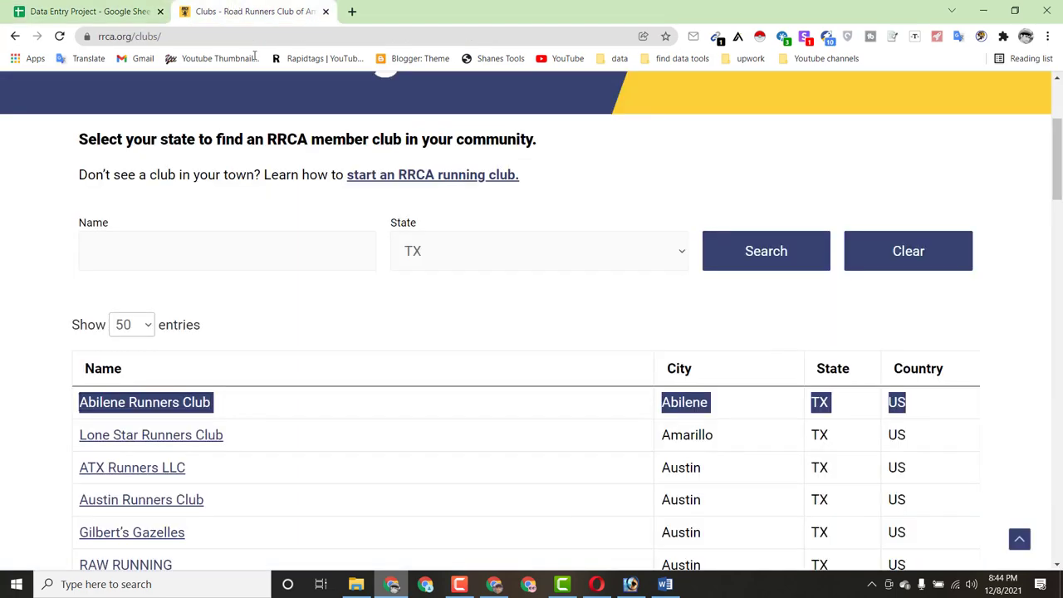
{"action": "left_click", "coordinate": [548, 287]}
{"action": "scroll", "coordinate": [548, 286], "scroll_direction": "down", "scroll_amount": 3}
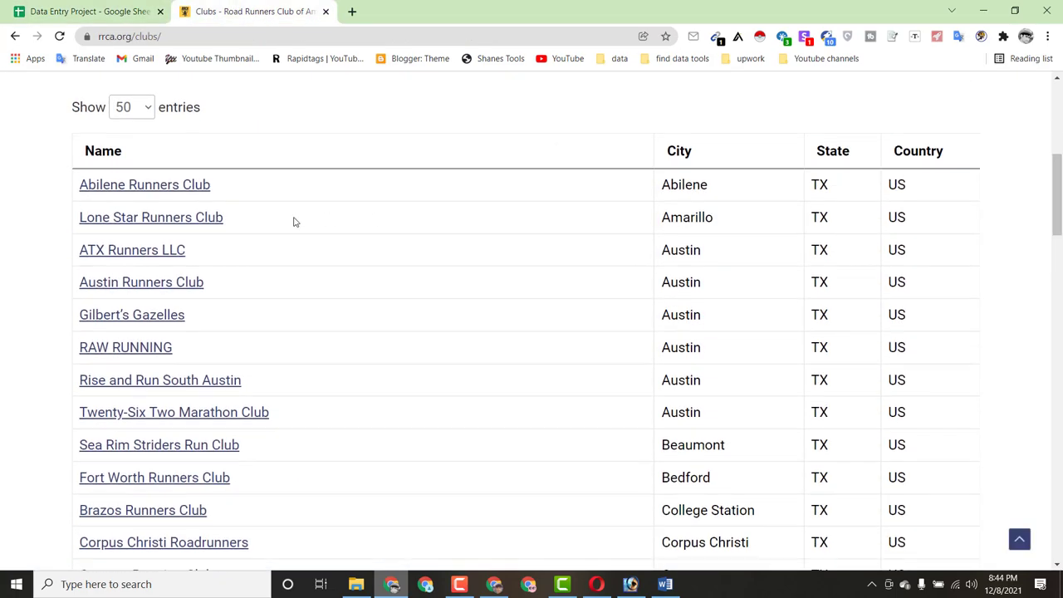
{"action": "right_click", "coordinate": [175, 219]}
{"action": "left_click", "coordinate": [201, 229]}
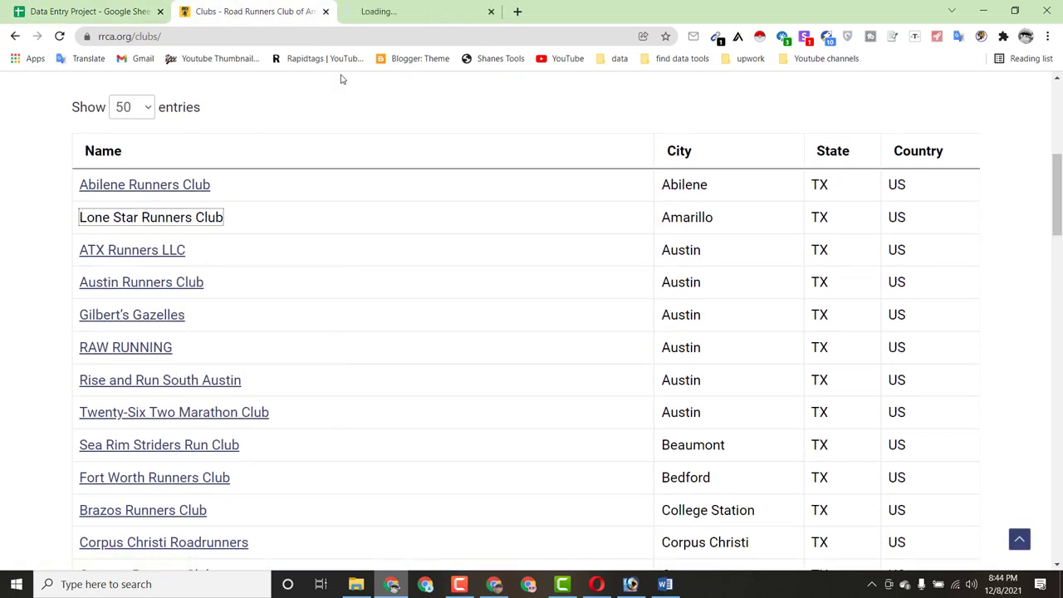
- Copy the name Lone Star Runners Club from the RRCA list into cell A3 of the sheet
{"action": "left_click_drag", "start_coordinate": [244, 225], "coordinate": [74, 223]}
{"action": "right_click", "coordinate": [110, 223]}
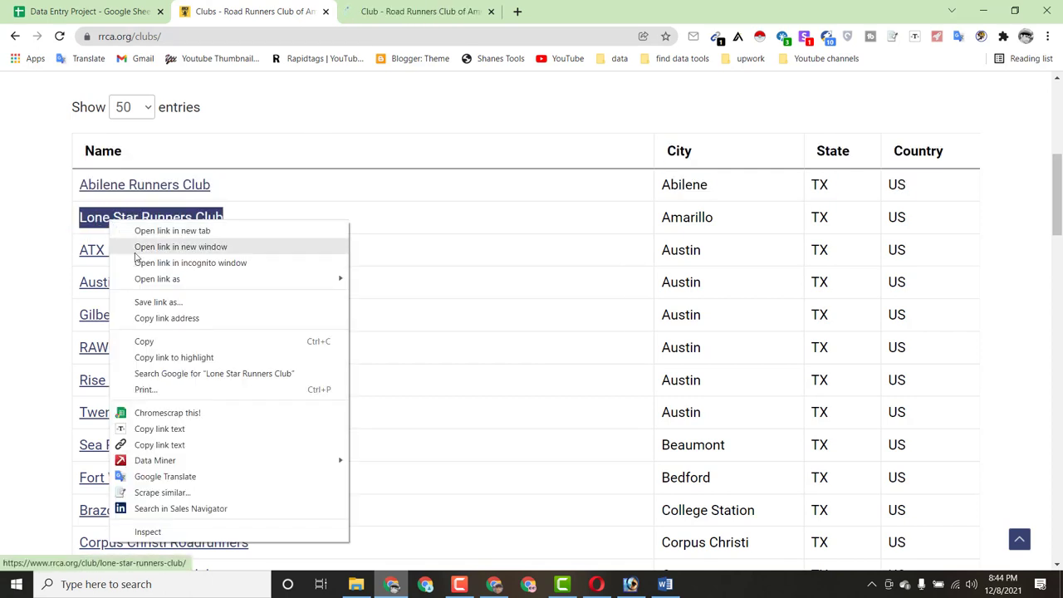
{"action": "left_click", "coordinate": [147, 340]}
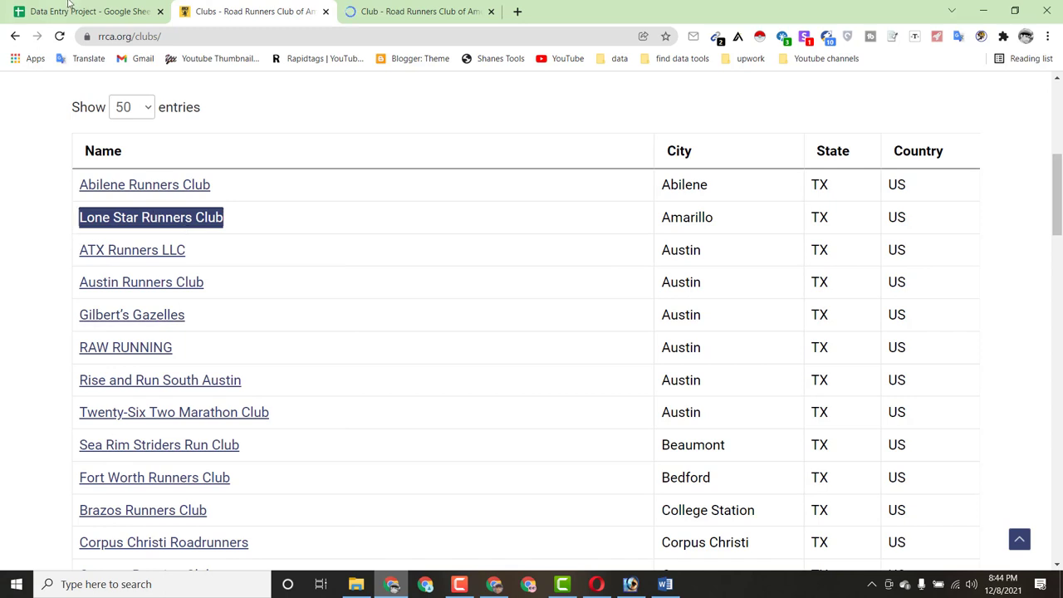
{"action": "key", "text": "ctrl+1"}
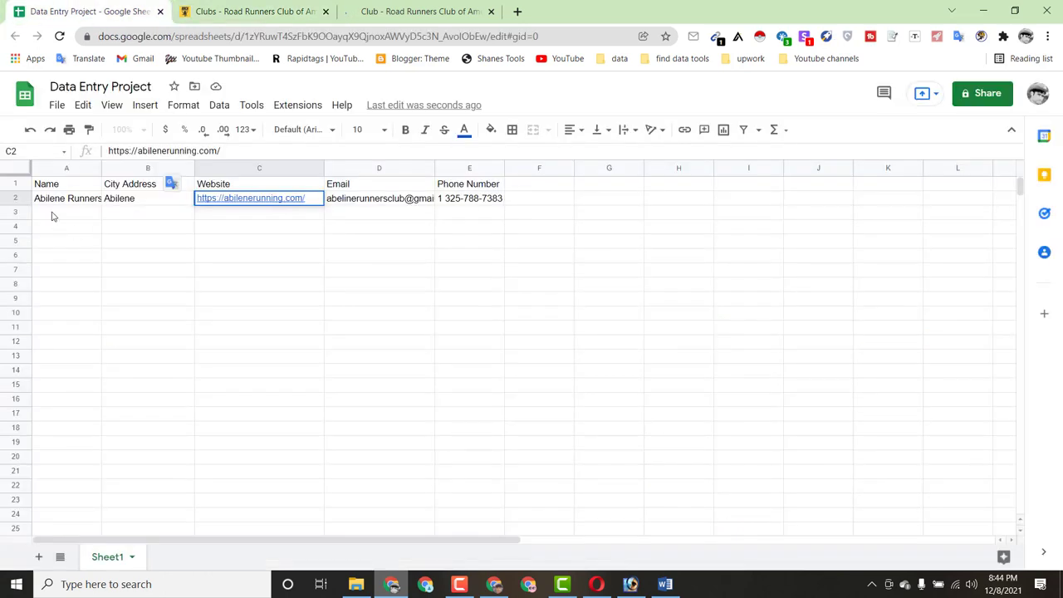
{"action": "left_click", "coordinate": [50, 214]}
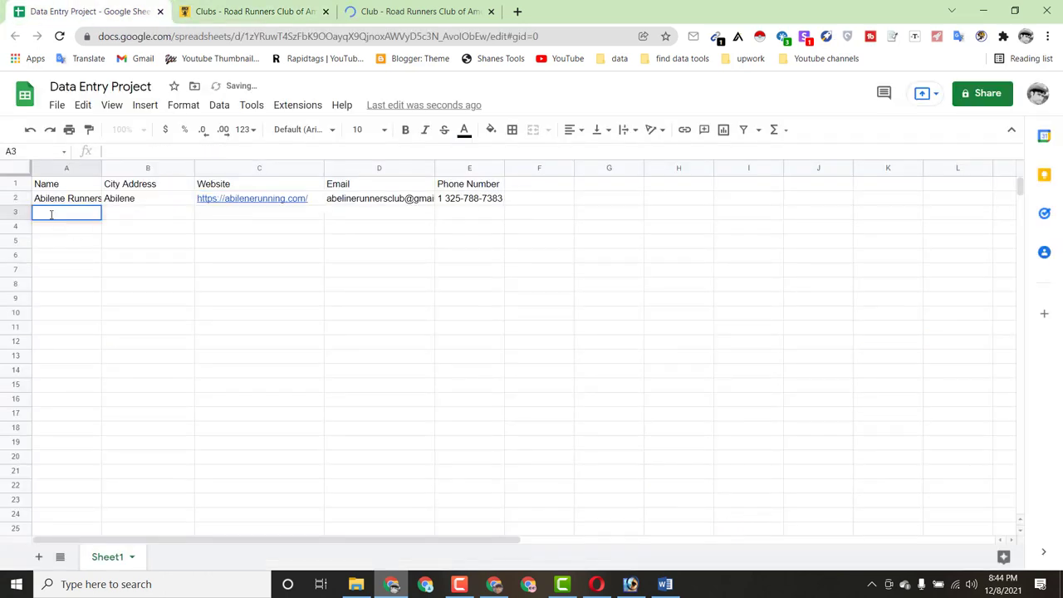
{"action": "right_click", "coordinate": [51, 214]}
{"action": "left_click", "coordinate": [79, 319]}
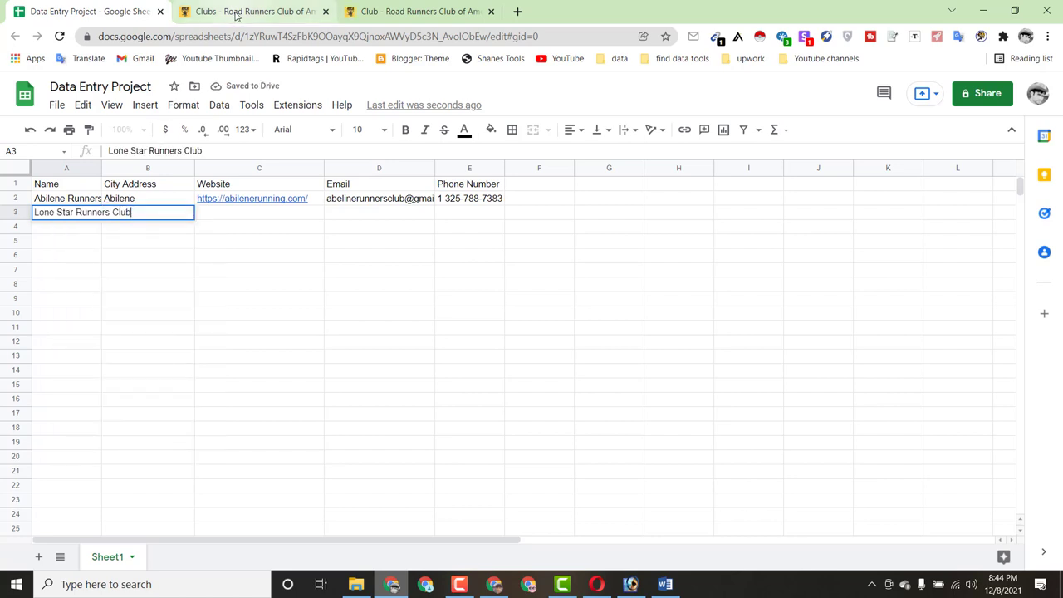
- Copy the Lone Star Runners Club's city, Amarillo, from the RRCA list into cell B3 of the sheet
{"action": "left_click", "coordinate": [245, 11]}
{"action": "double_click", "coordinate": [709, 220]}
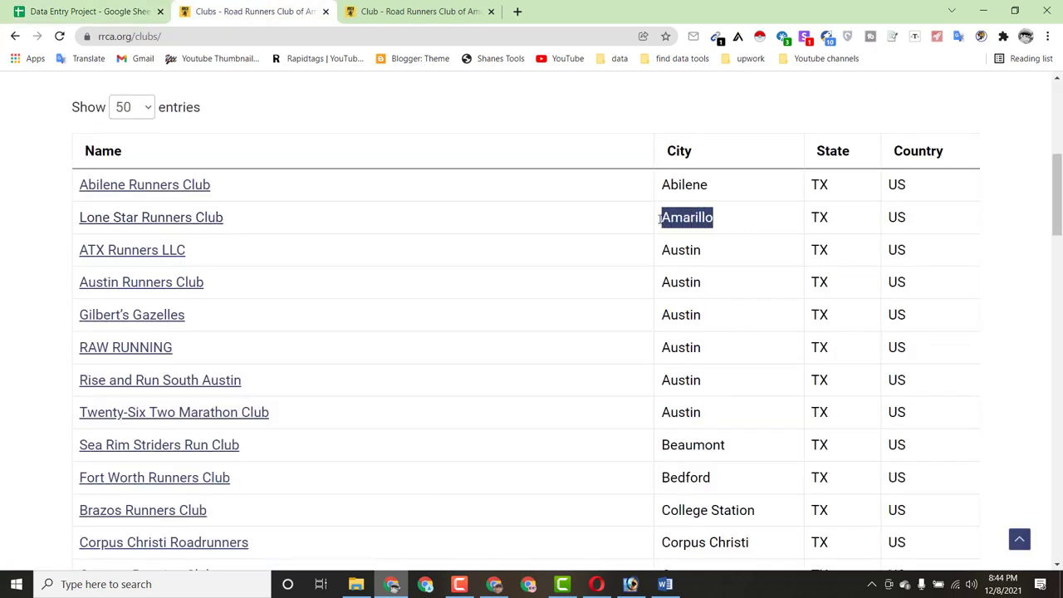
{"action": "right_click", "coordinate": [668, 221]}
{"action": "left_click", "coordinate": [677, 230]}
{"action": "left_click", "coordinate": [143, 7]}
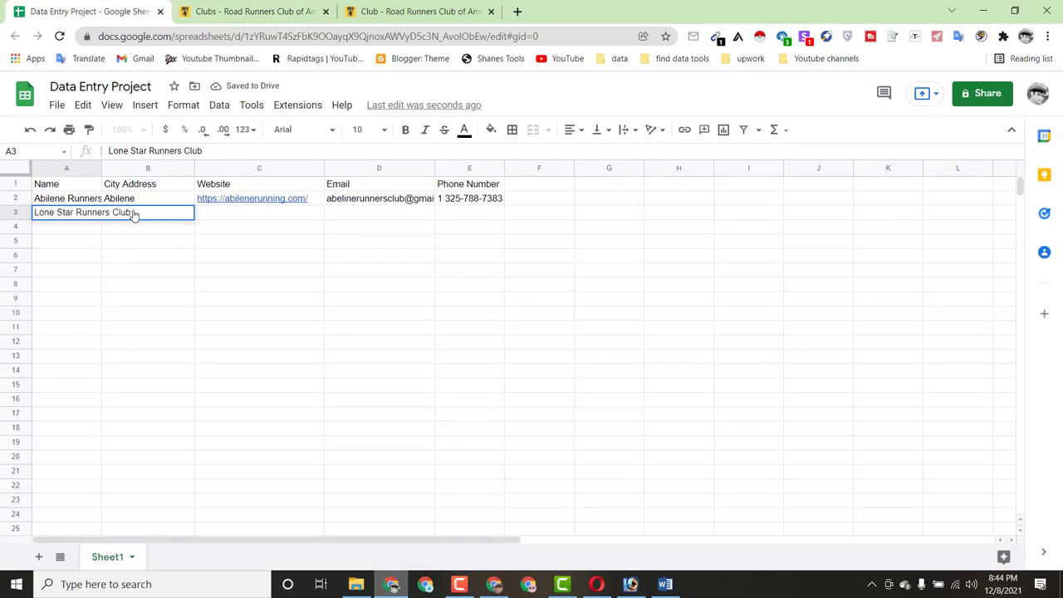
{"action": "left_click", "coordinate": [148, 269]}
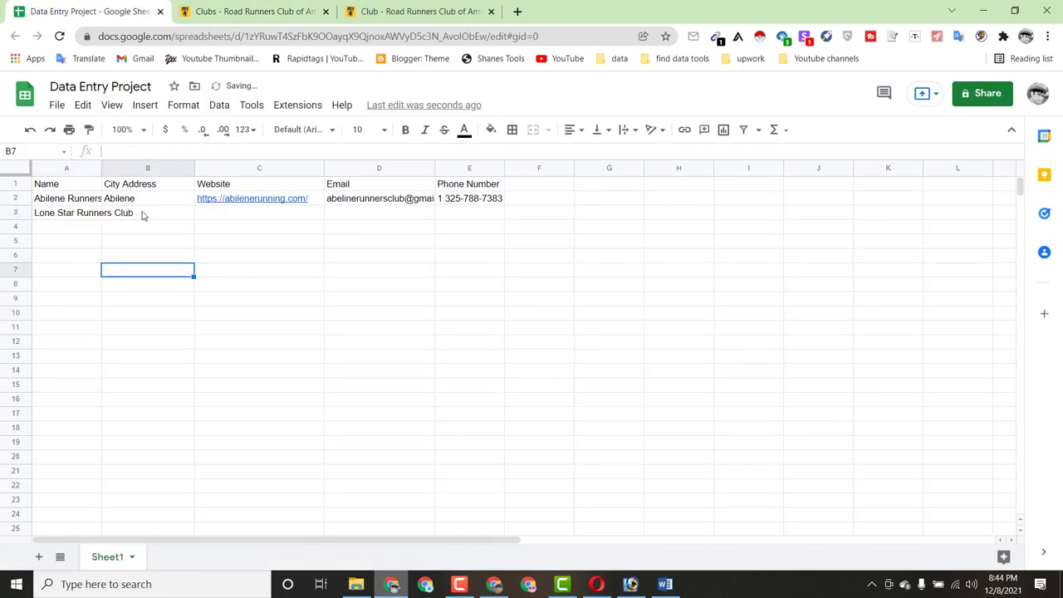
{"action": "double_click", "coordinate": [141, 215]}
{"action": "right_click", "coordinate": [142, 214]}
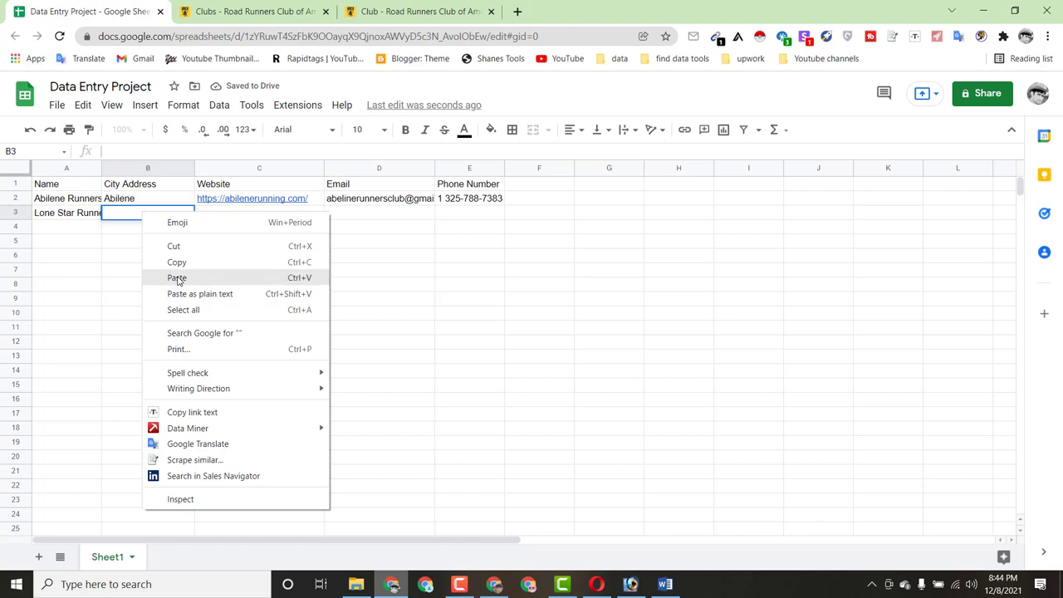
{"action": "left_click", "coordinate": [177, 277]}
{"action": "left_click", "coordinate": [125, 336]}
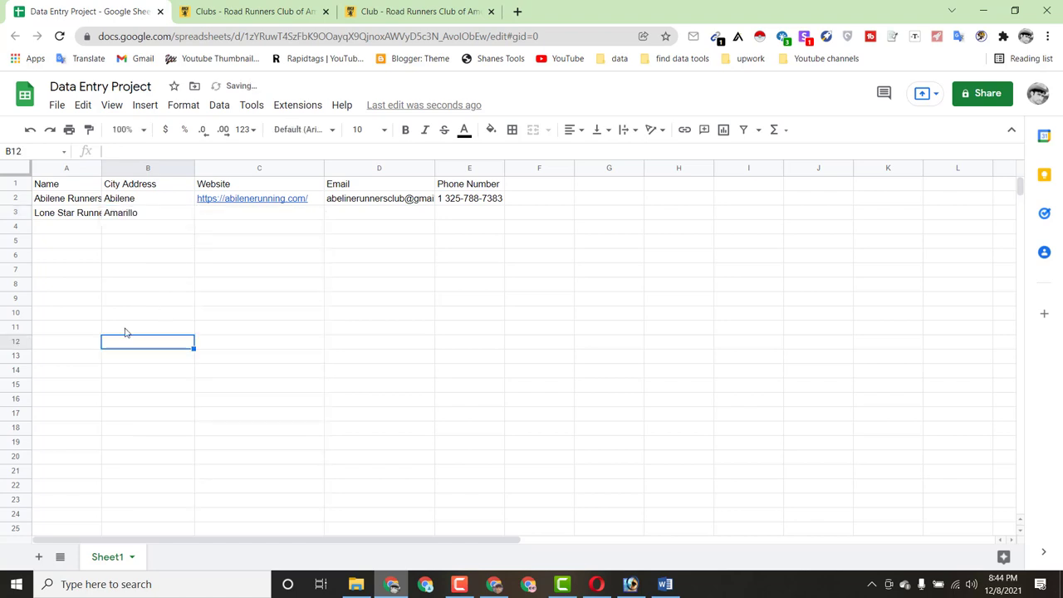
- Copy the contact email from the Lone Star Runners Club page on the RRCA site
{"action": "left_click", "coordinate": [374, 12]}
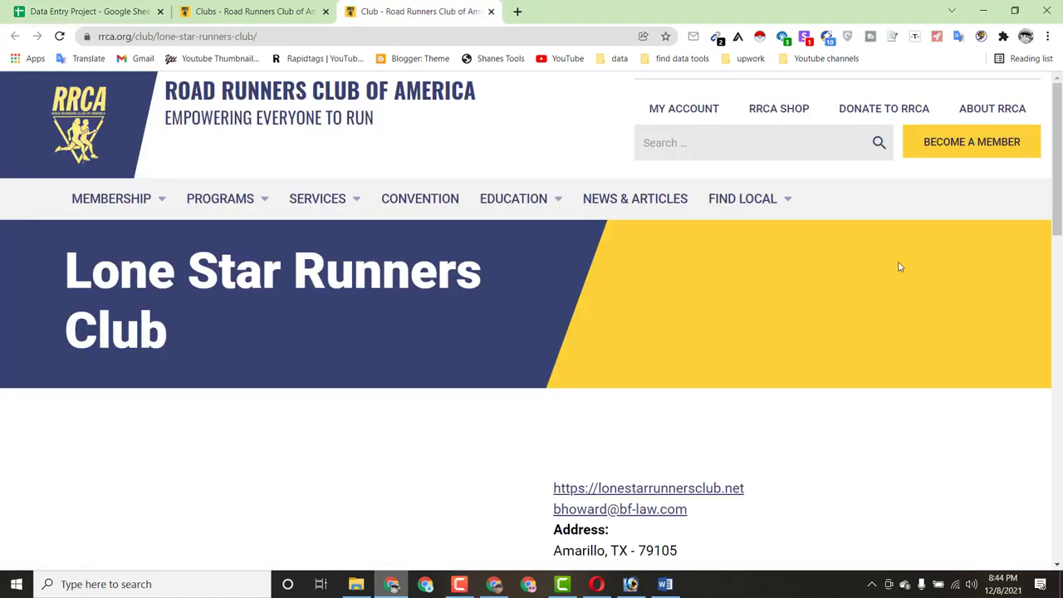
{"action": "scroll", "coordinate": [753, 246], "scroll_direction": "down", "scroll_amount": 2}
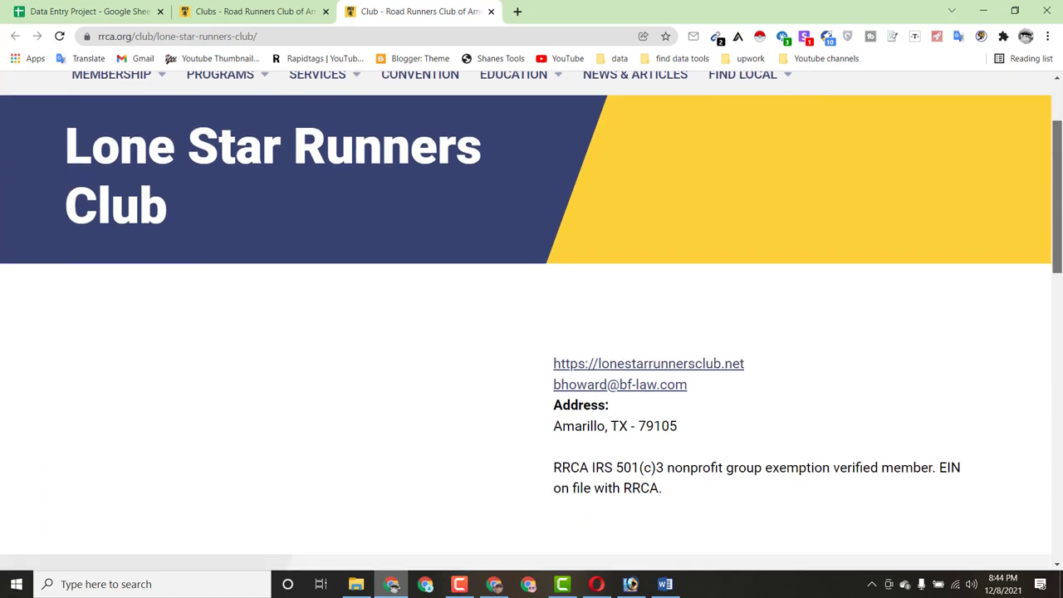
{"action": "left_click_drag", "start_coordinate": [1058, 212], "coordinate": [1059, 229]}
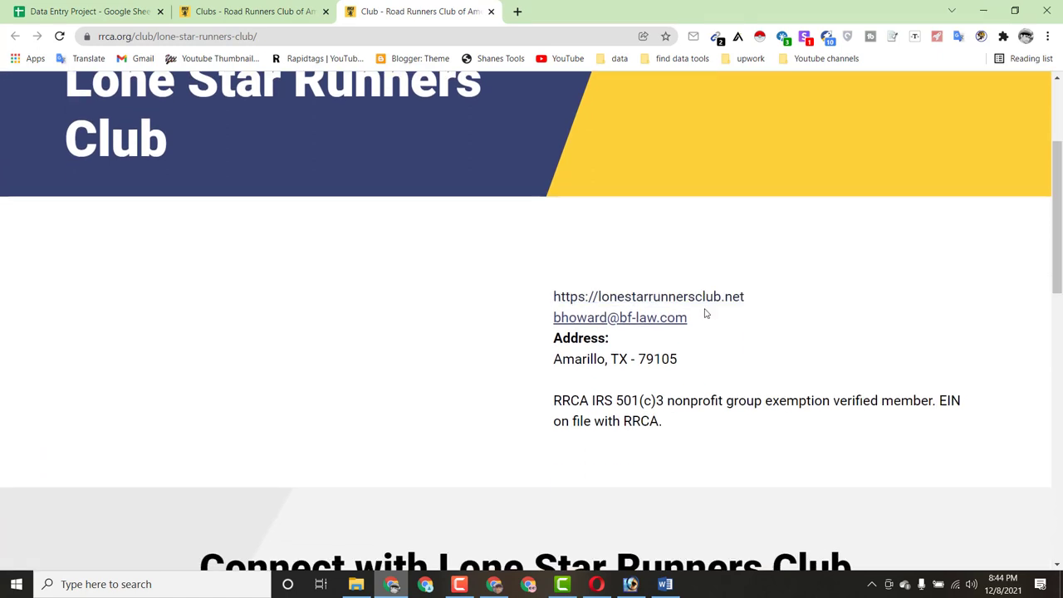
{"action": "left_click_drag", "start_coordinate": [698, 324], "coordinate": [547, 326]}
{"action": "key", "text": "ctrl+c"}
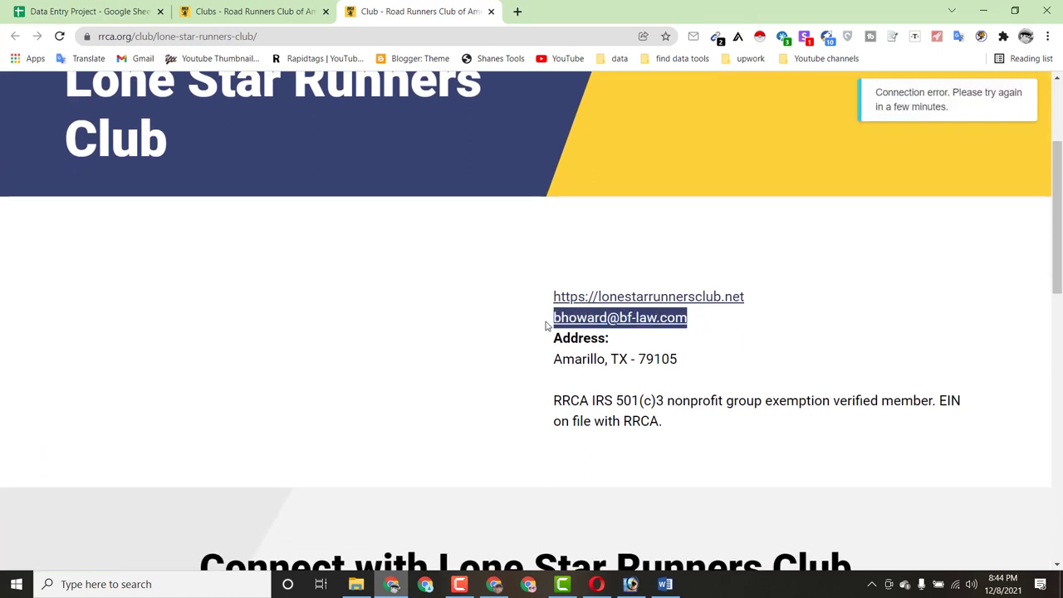
{"action": "right_click", "coordinate": [619, 323]}
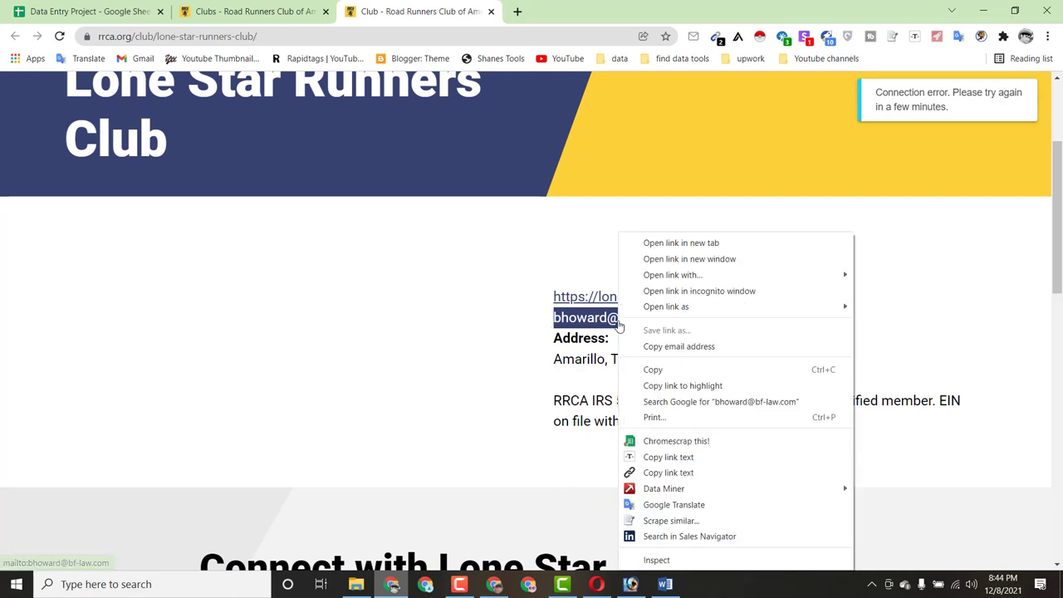
{"action": "left_click", "coordinate": [652, 369]}
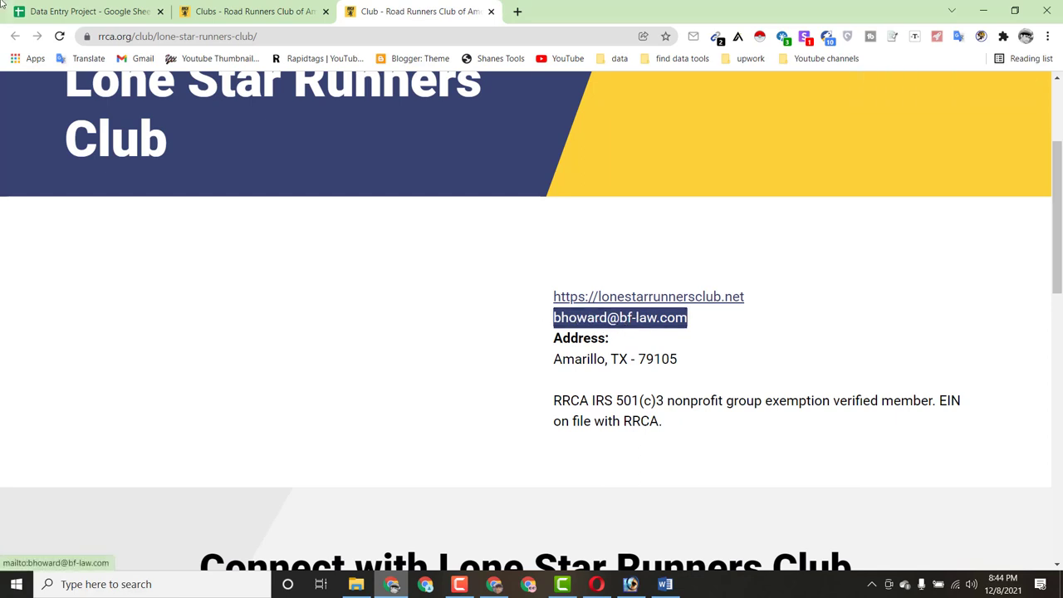
- Paste the copied Lone Star Runners Club contact email into cell D3 of the sheet
{"action": "left_click", "coordinate": [81, 5]}
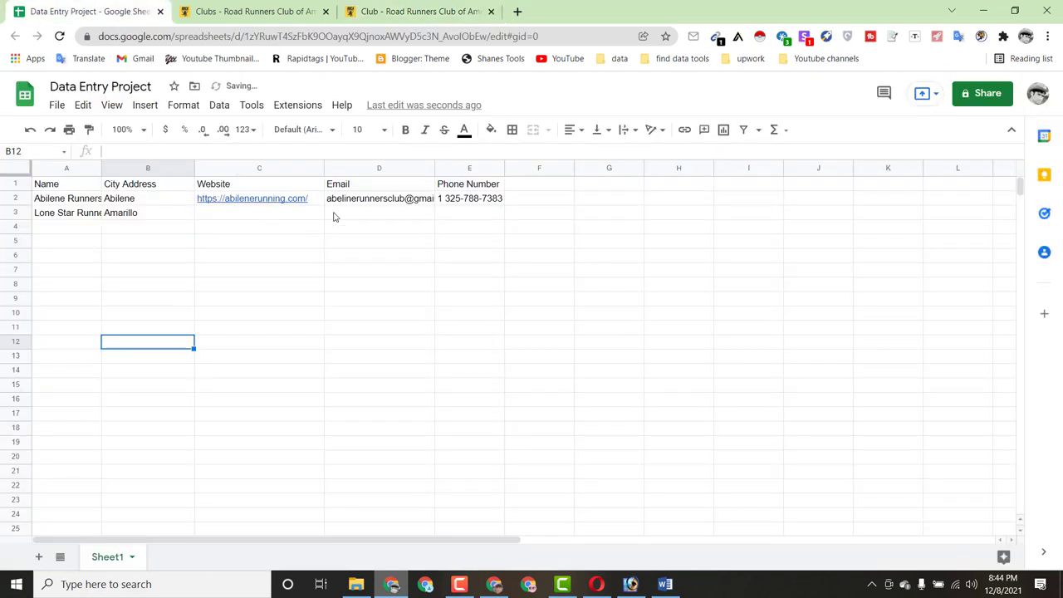
{"action": "right_click", "coordinate": [336, 216]}
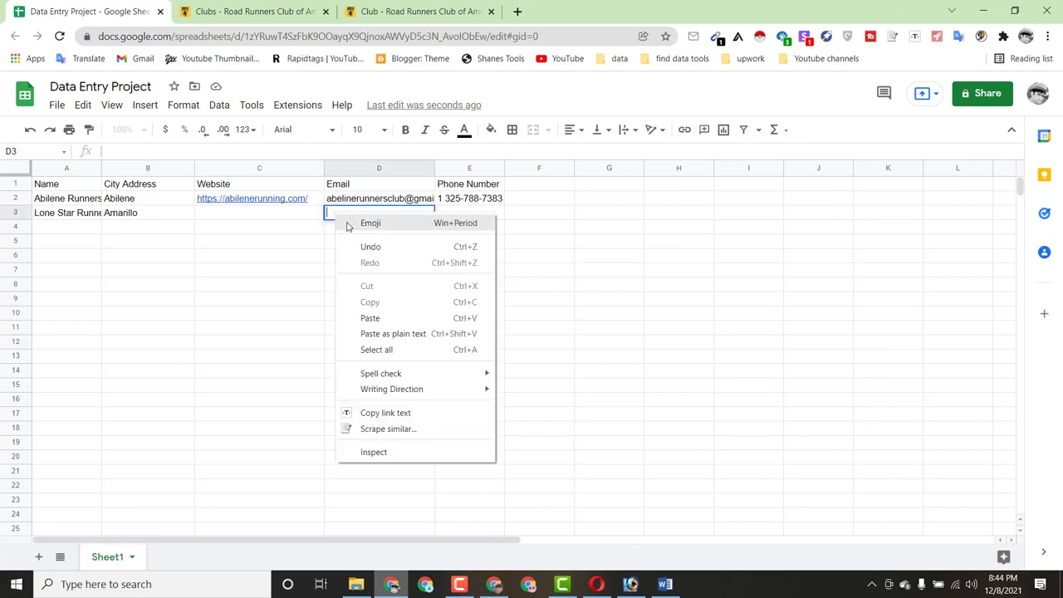
{"action": "left_click", "coordinate": [372, 316]}
{"action": "left_click", "coordinate": [415, 10]}
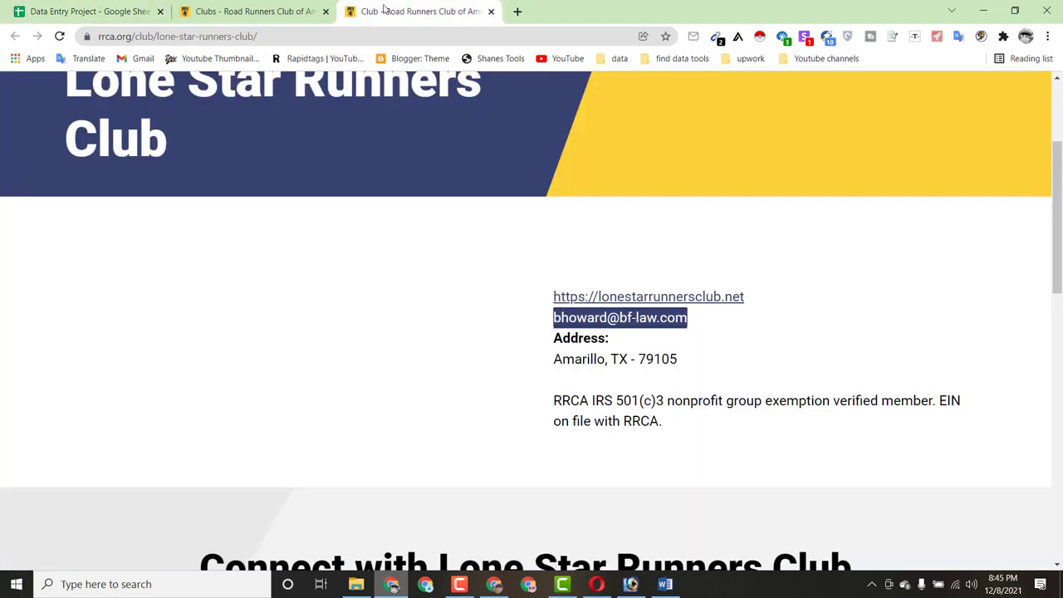
{"action": "left_click_drag", "start_coordinate": [759, 302], "coordinate": [551, 301]}
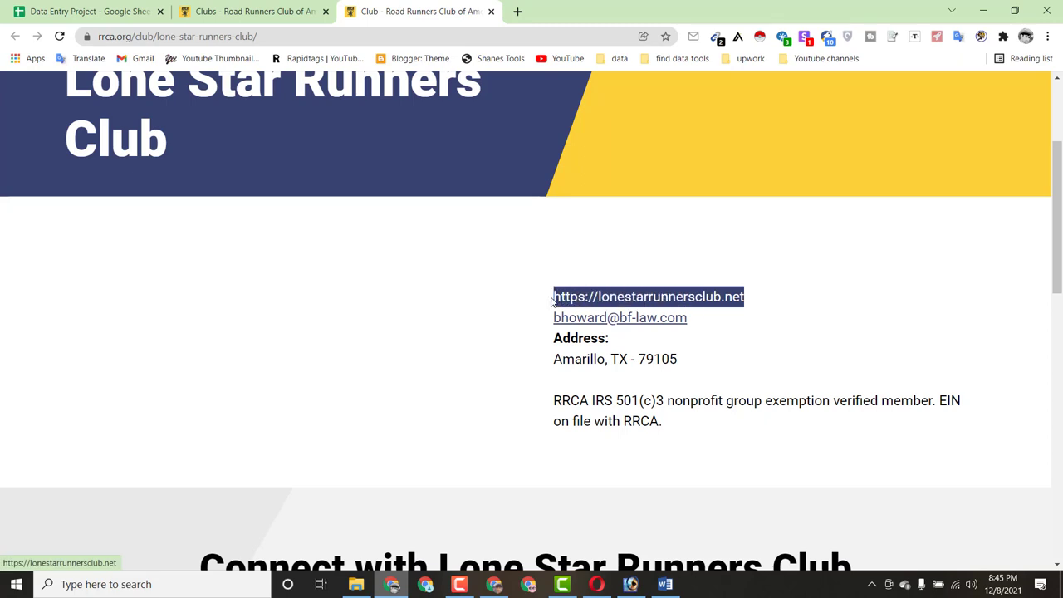
{"action": "right_click", "coordinate": [629, 304]}
{"action": "left_click", "coordinate": [682, 386]}
{"action": "left_click", "coordinate": [79, 10]}
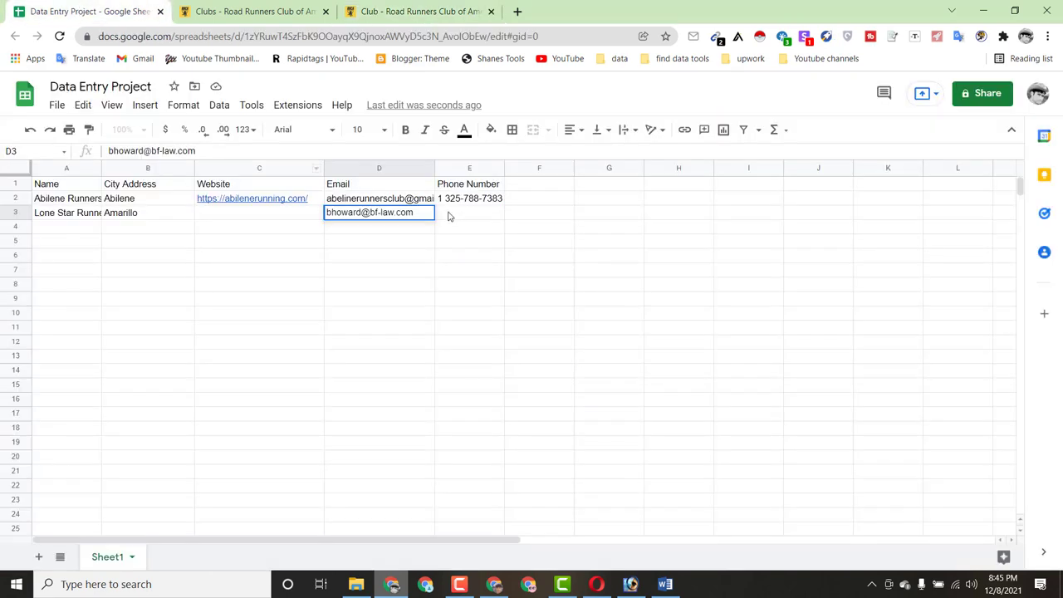
{"action": "double_click", "coordinate": [215, 218]}
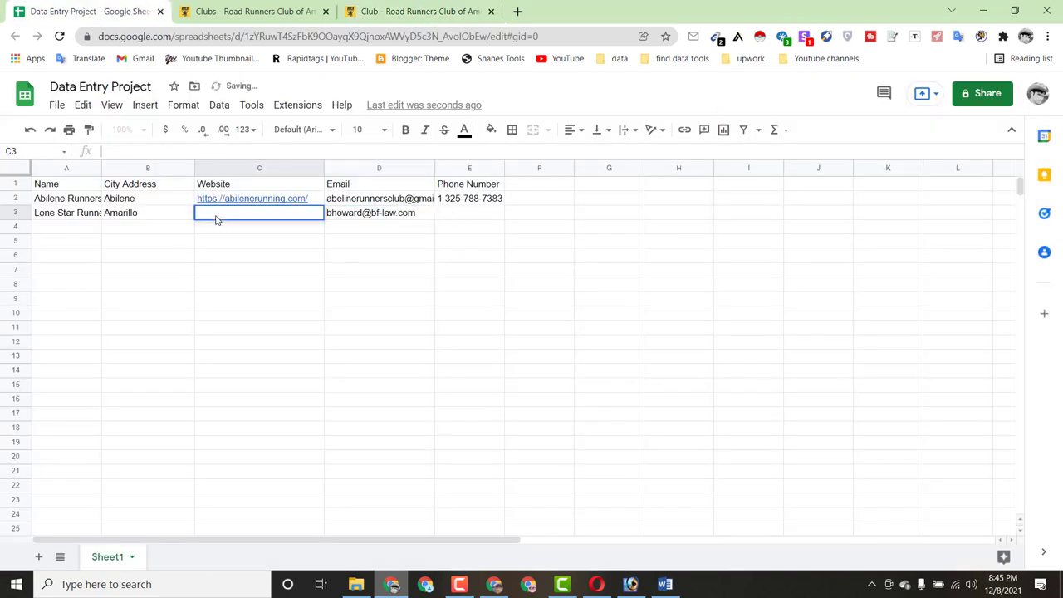
{"action": "right_click", "coordinate": [238, 323]}
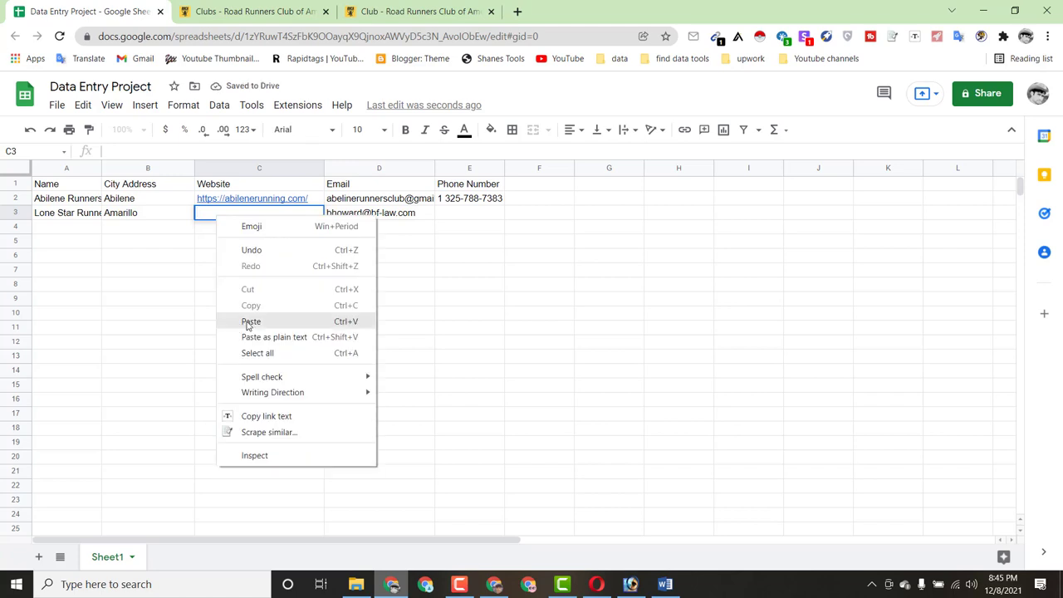
{"action": "left_click", "coordinate": [248, 326]}
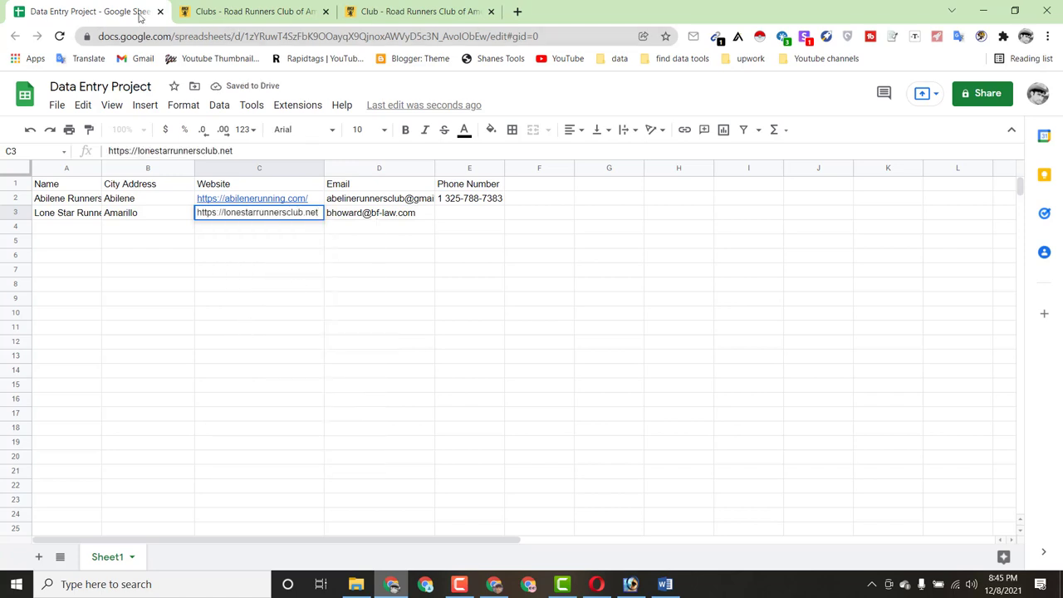
- Open the Lone Star Runners Club website through the link on its RRCA page, accepting the redirect to the third-party site
{"action": "left_click", "coordinate": [419, 10]}
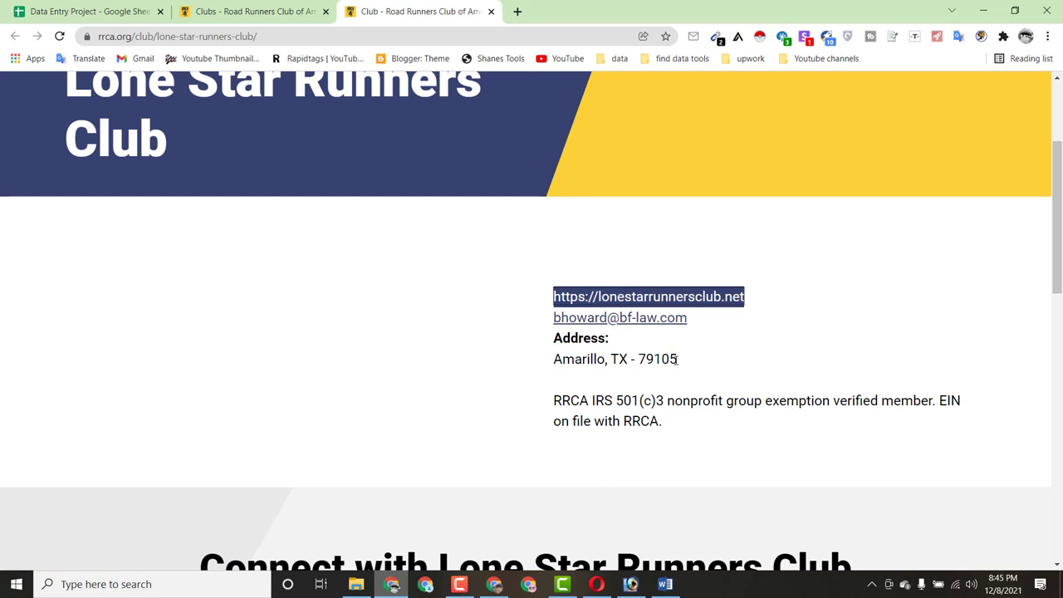
{"action": "left_click", "coordinate": [742, 372]}
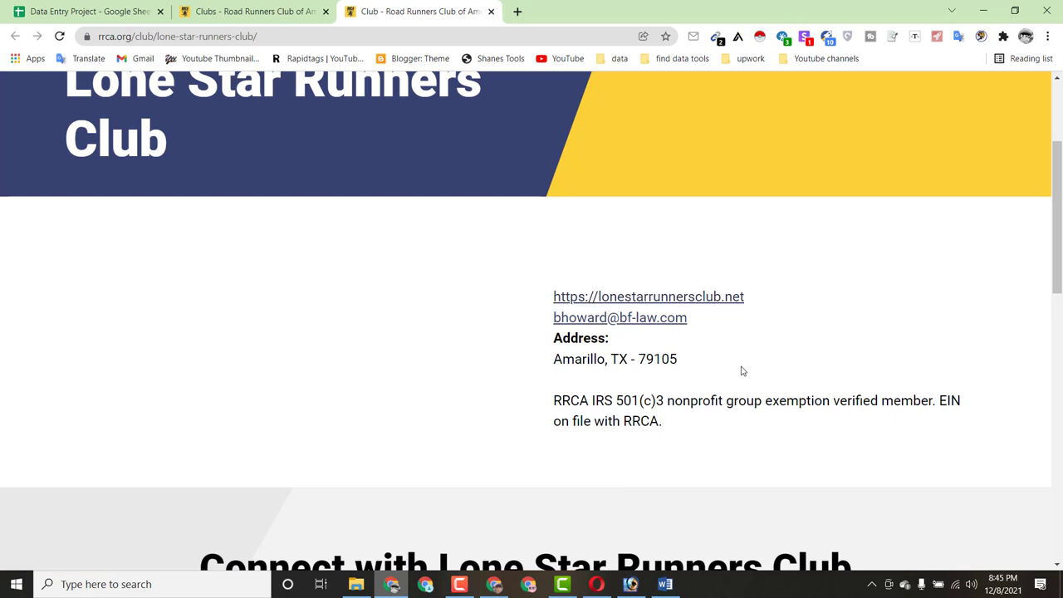
{"action": "mouse_move", "coordinate": [1057, 279]}
{"action": "left_mouse_down"}
{"action": "mouse_move", "coordinate": [1059, 423]}
{"action": "mouse_move", "coordinate": [1061, 259]}
{"action": "left_mouse_up"}
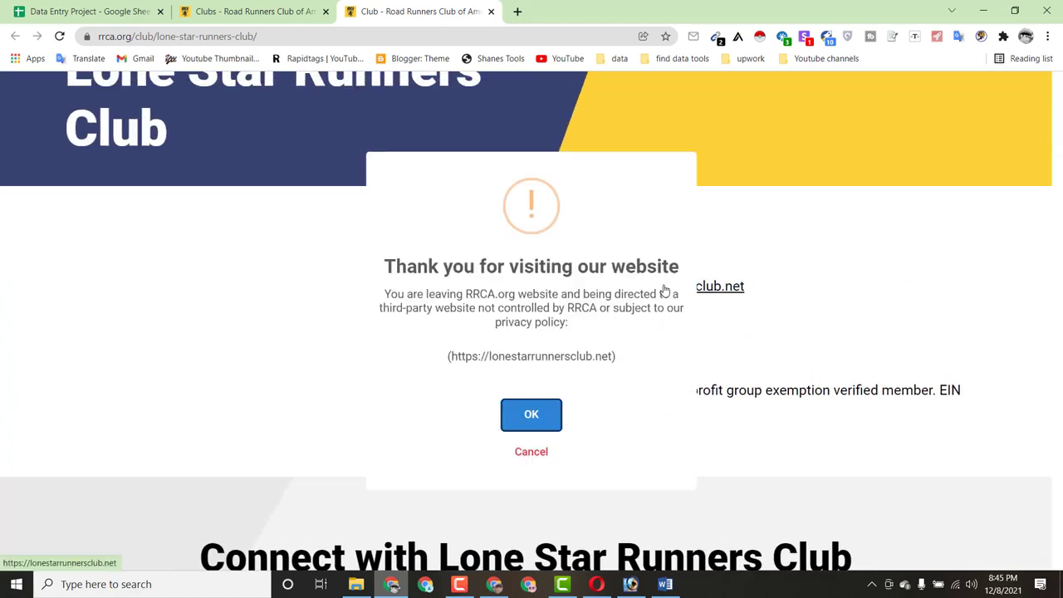
{"action": "left_click", "coordinate": [664, 288]}
{"action": "left_click", "coordinate": [526, 446]}
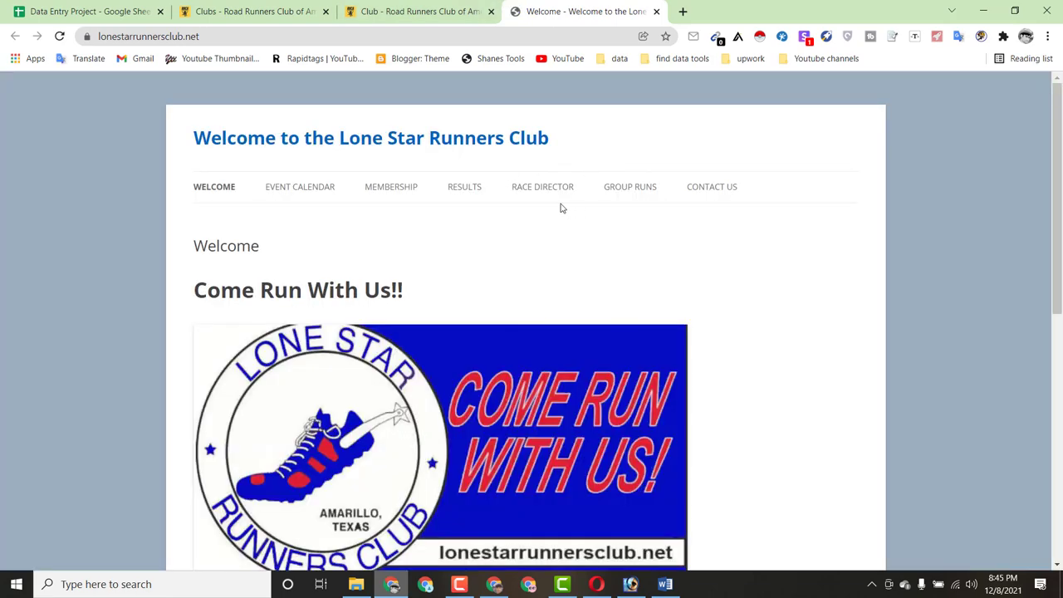
- Check the Lone Star Runners Club home page for a phone number and open its Contact Us page
{"action": "scroll", "coordinate": [571, 208], "scroll_direction": "down", "scroll_amount": 6}
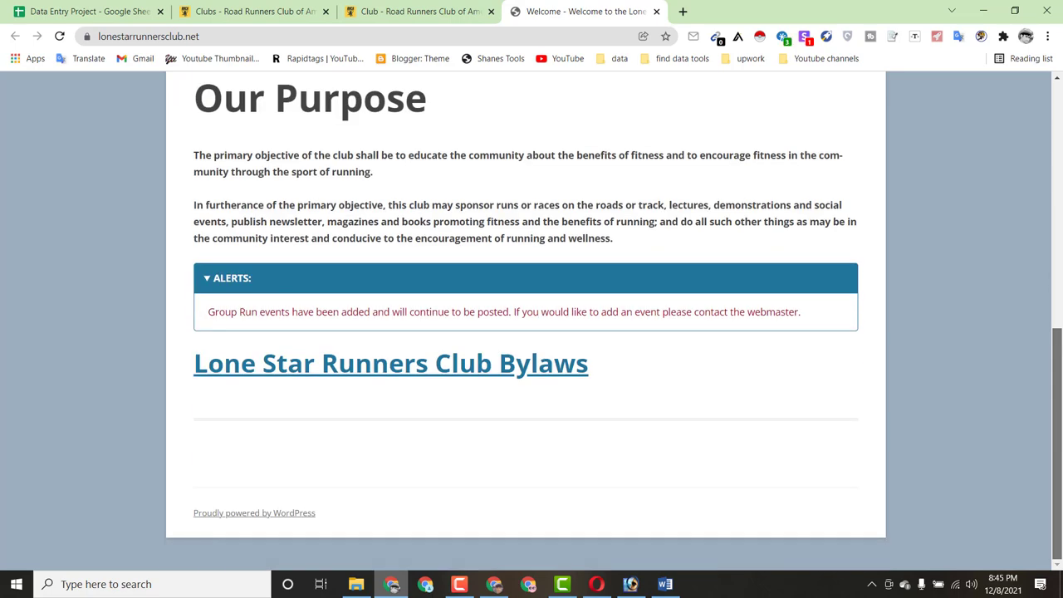
{"action": "scroll", "coordinate": [1061, 166], "scroll_direction": "up", "scroll_amount": 6}
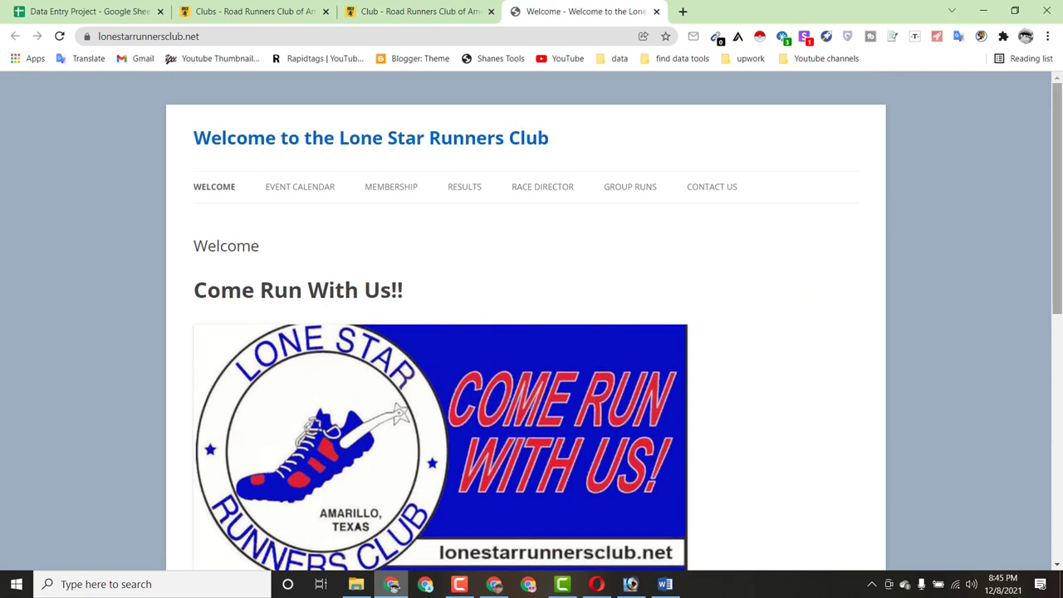
{"action": "left_click", "coordinate": [716, 187]}
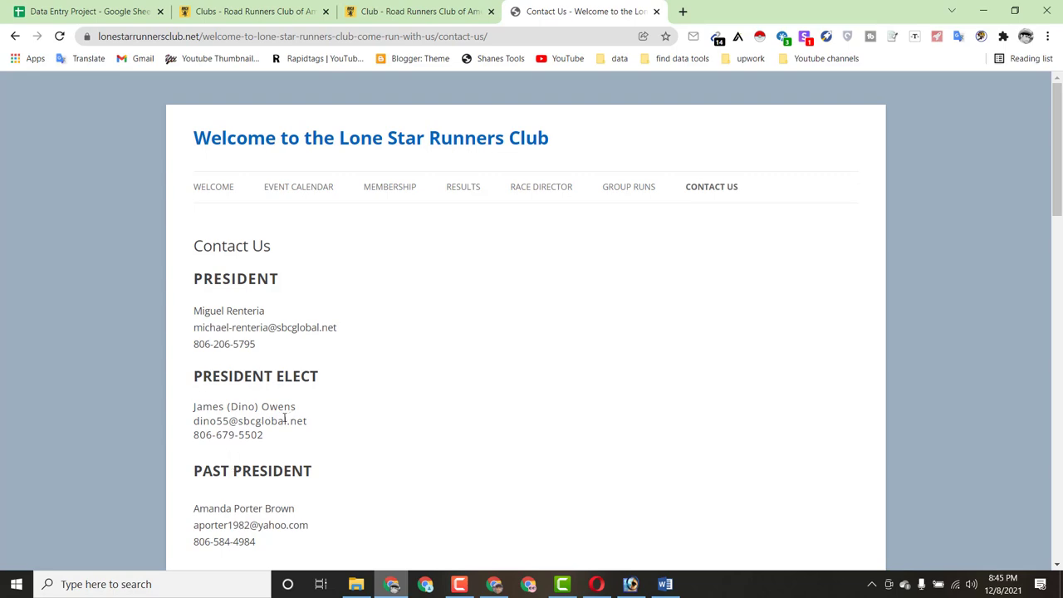
- Copy the club president's phone number from the Contact Us page into cell E3 of the sheet
{"action": "left_click_drag", "start_coordinate": [1057, 214], "coordinate": [1060, 193]}
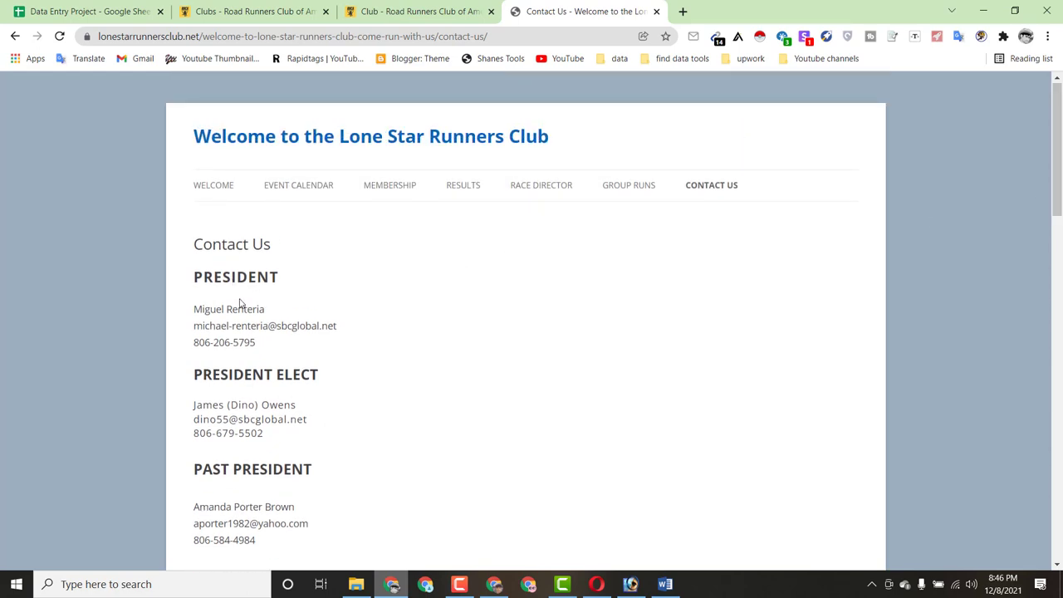
{"action": "left_click_drag", "start_coordinate": [255, 344], "coordinate": [194, 342]}
{"action": "right_click", "coordinate": [196, 343]}
{"action": "left_click", "coordinate": [218, 353]}
{"action": "left_click", "coordinate": [119, 10]}
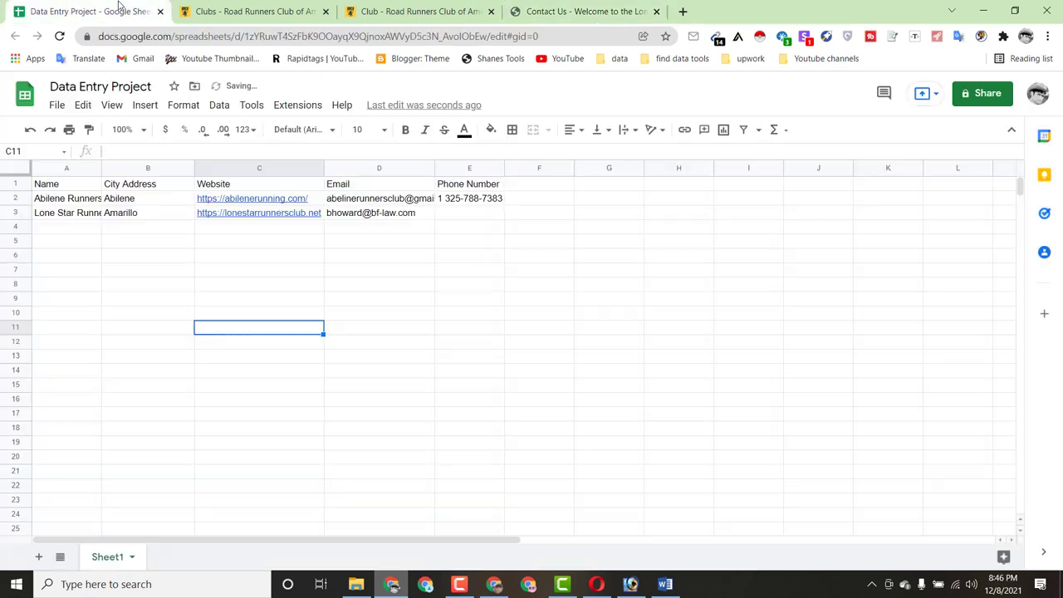
{"action": "double_click", "coordinate": [446, 213]}
{"action": "right_click", "coordinate": [446, 212]}
{"action": "left_click", "coordinate": [478, 315]}
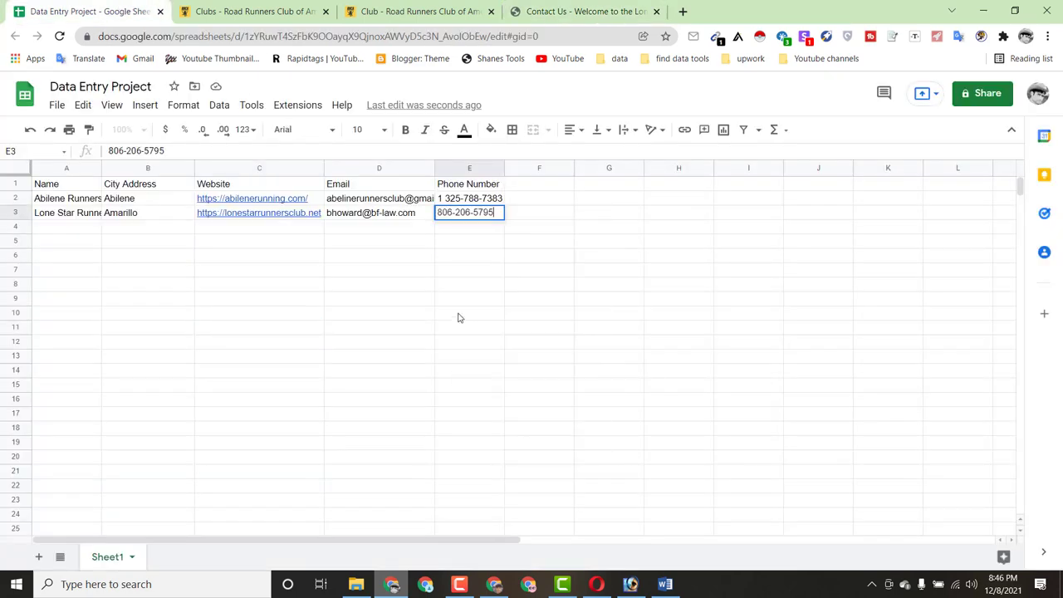
{"action": "left_click", "coordinate": [474, 313]}
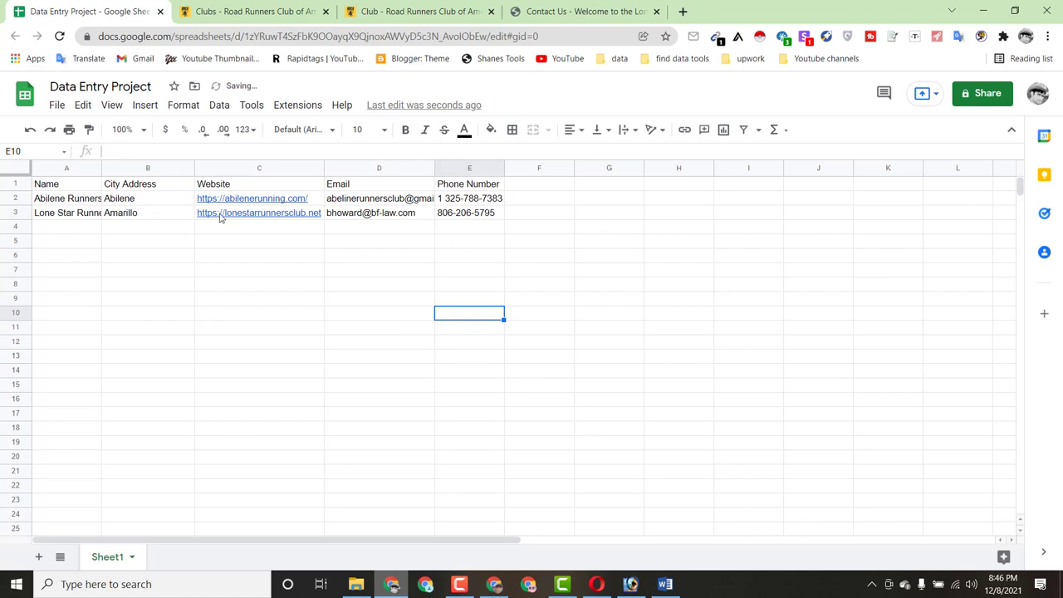
- Close both Lone Star Runners Club tabs and return to the RRCA Texas club list
{"action": "left_click", "coordinate": [491, 11]}
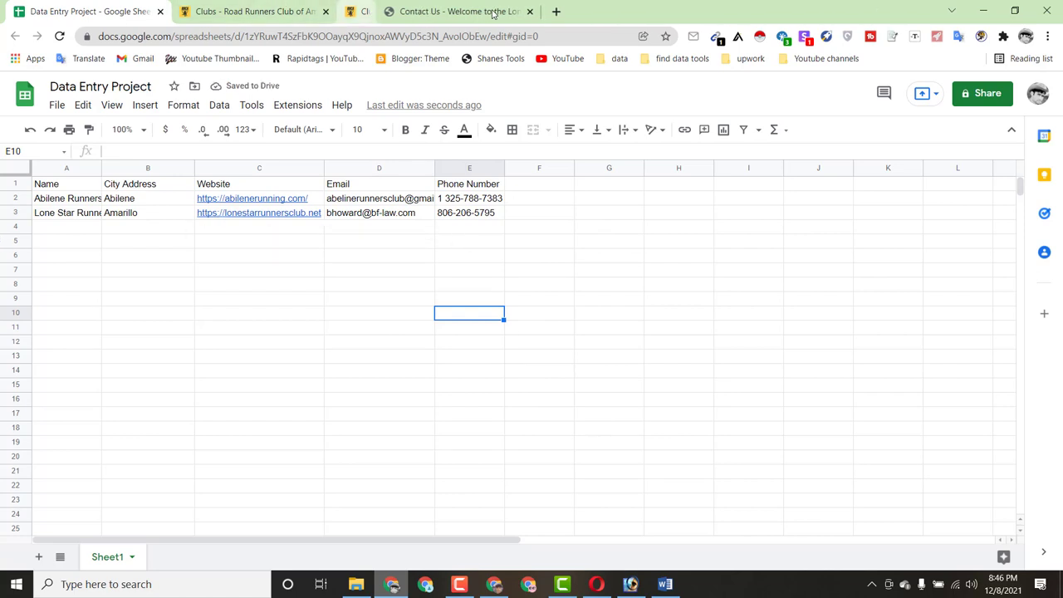
{"action": "left_click", "coordinate": [491, 12]}
{"action": "left_click", "coordinate": [289, 13]}
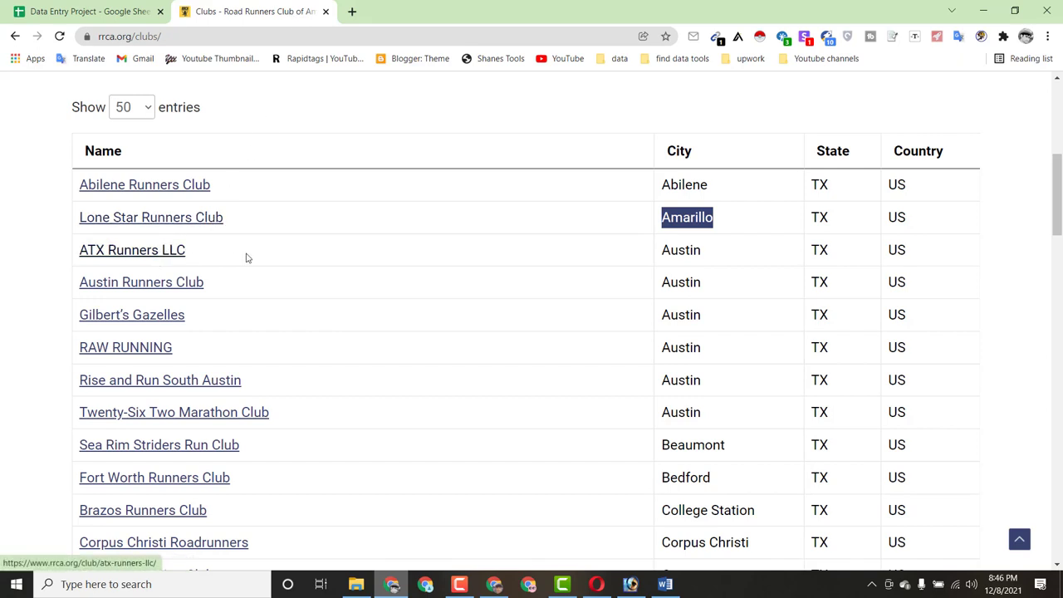
{"action": "left_click", "coordinate": [1007, 275]}
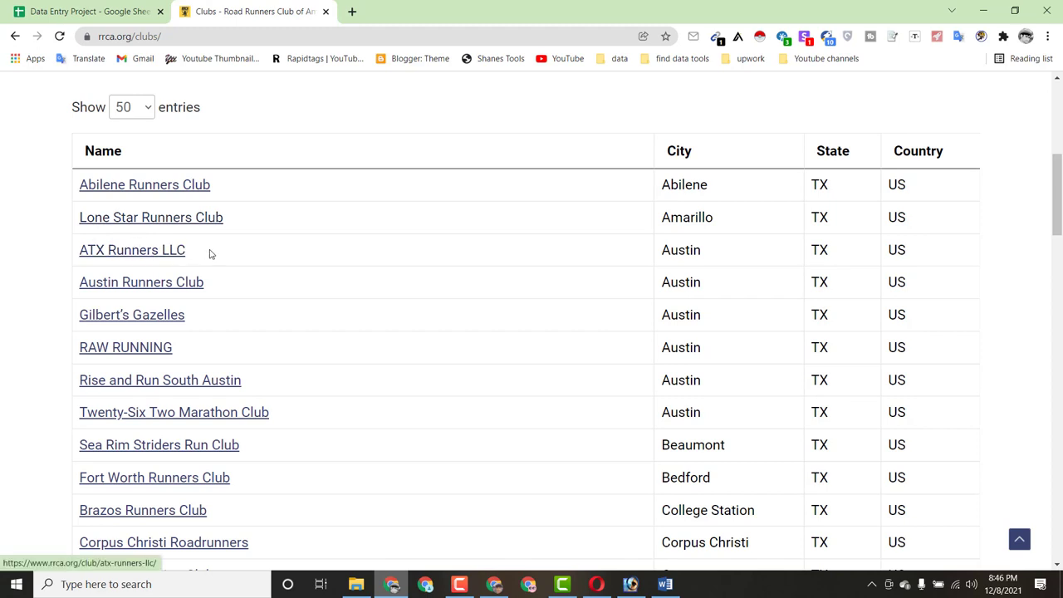
- Copy the name ATX Runners LLC from the RRCA list into cell A4 of the sheet
{"action": "left_click_drag", "start_coordinate": [207, 252], "coordinate": [78, 250]}
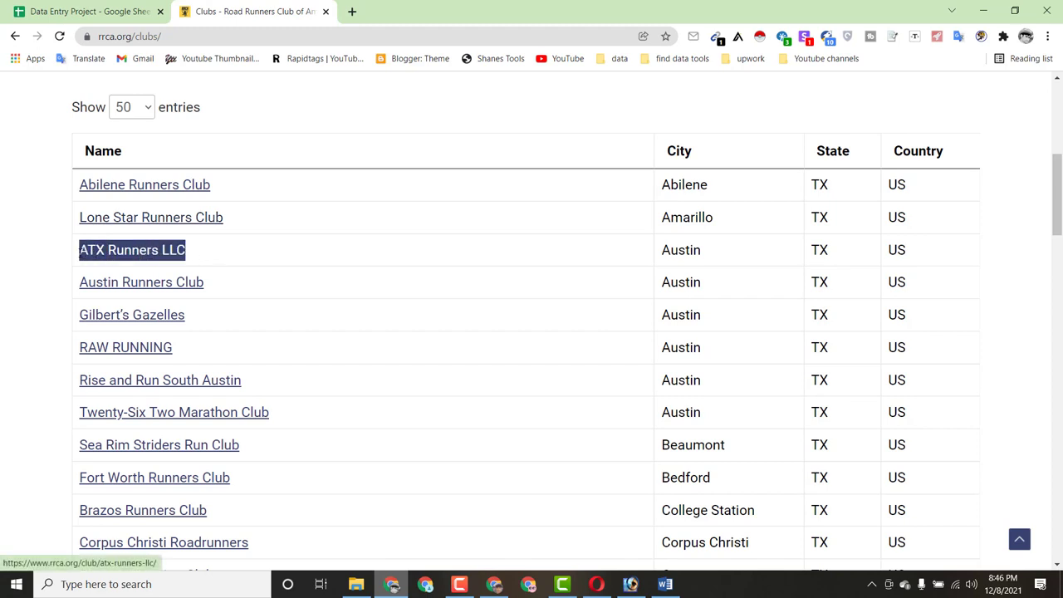
{"action": "right_click", "coordinate": [108, 251]}
{"action": "left_click", "coordinate": [158, 367]}
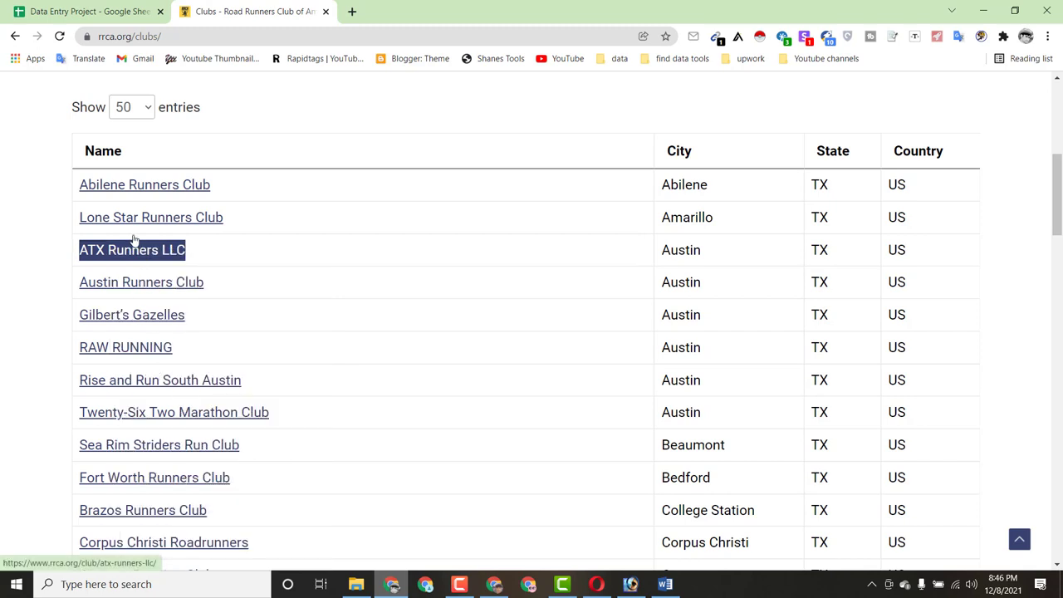
{"action": "left_click", "coordinate": [104, 12]}
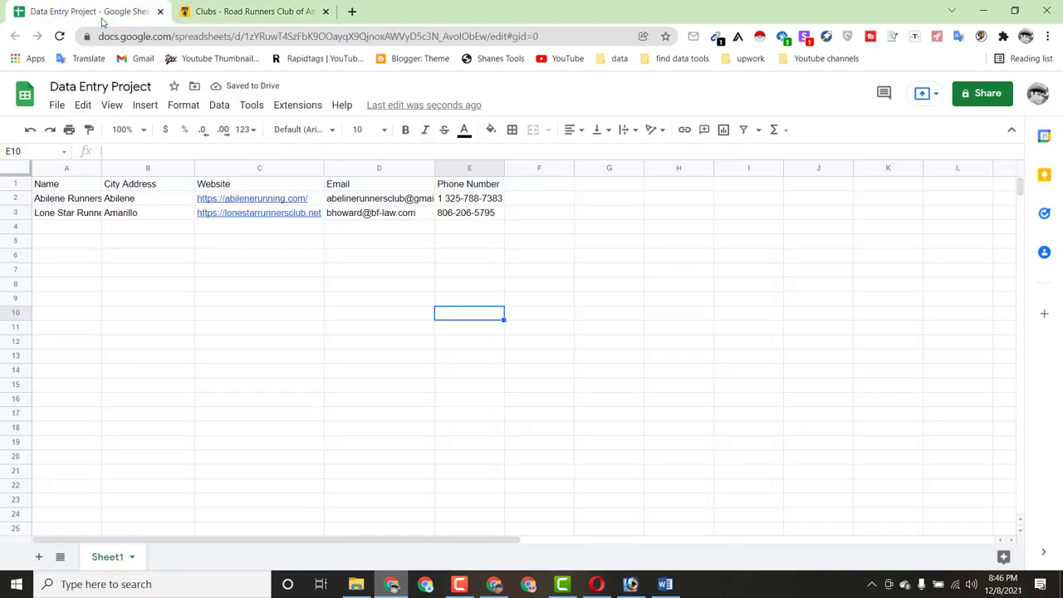
{"action": "left_click", "coordinate": [47, 230]}
{"action": "right_click", "coordinate": [49, 230]}
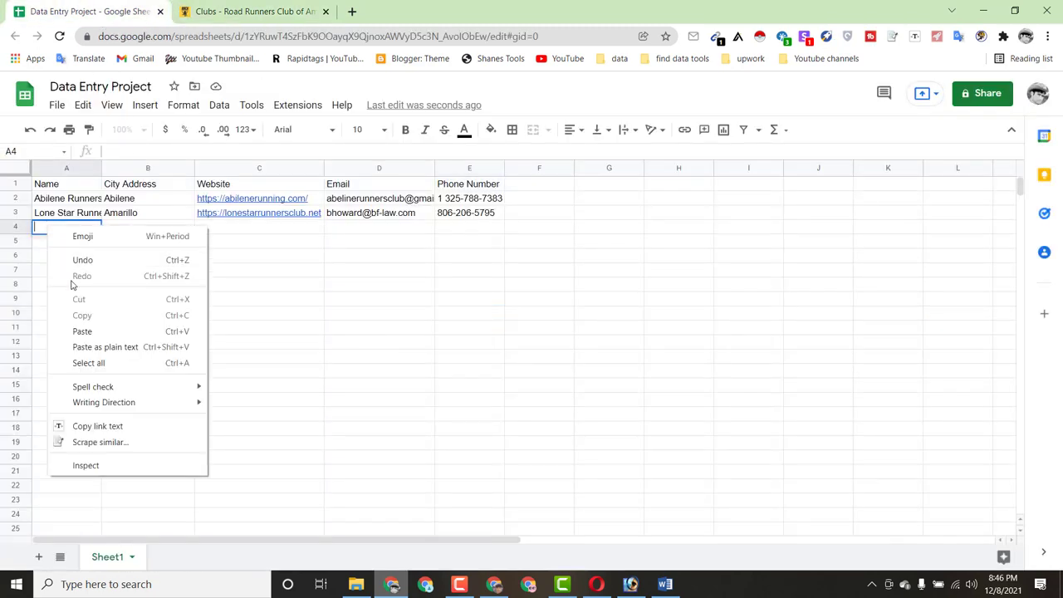
{"action": "left_click", "coordinate": [89, 330]}
- Open the ATX Runners LLC page from the RRCA Texas club list in a new browser tab
{"action": "left_click", "coordinate": [249, 11]}
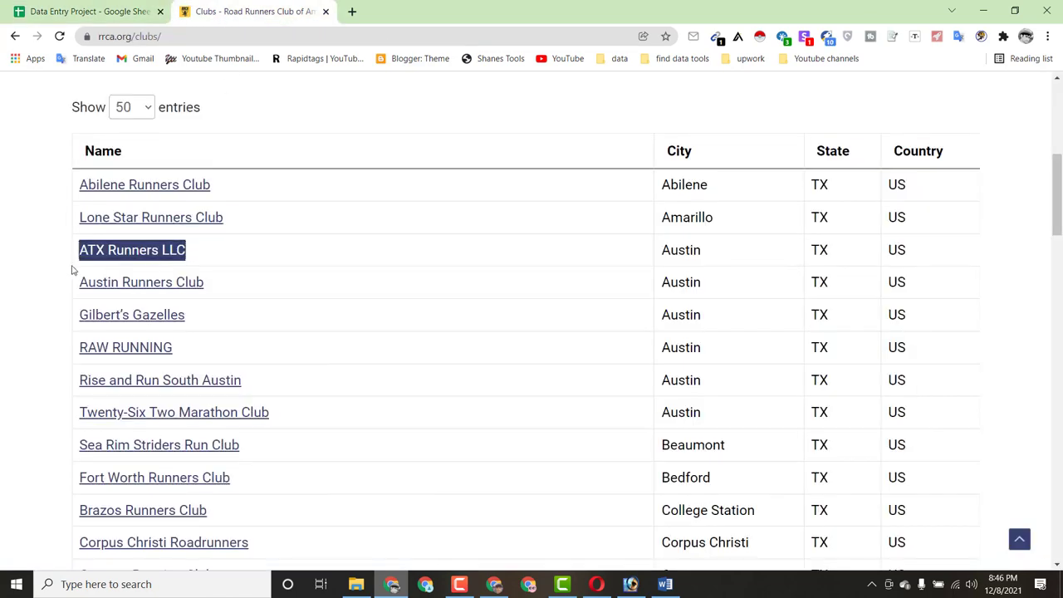
{"action": "left_click", "coordinate": [95, 257]}
{"action": "right_click", "coordinate": [113, 249]}
{"action": "left_click", "coordinate": [174, 257]}
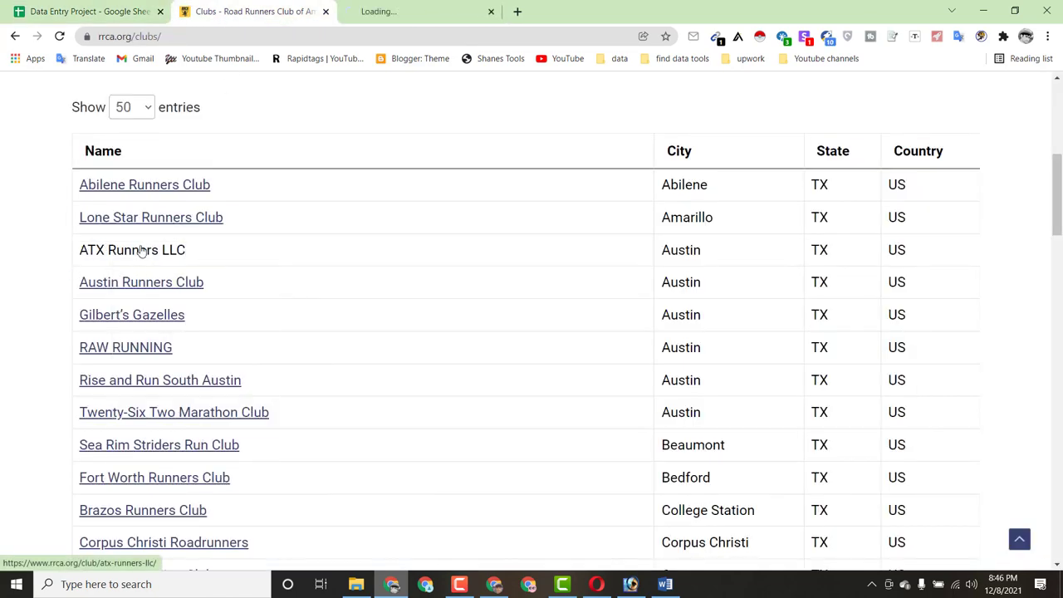
- Copy the ATX Runners LLC city, Austin, from the RRCA list into cell B4 of the sheet
{"action": "left_click_drag", "start_coordinate": [703, 250], "coordinate": [662, 253]}
{"action": "right_click", "coordinate": [674, 249]}
{"action": "left_click", "coordinate": [710, 257]}
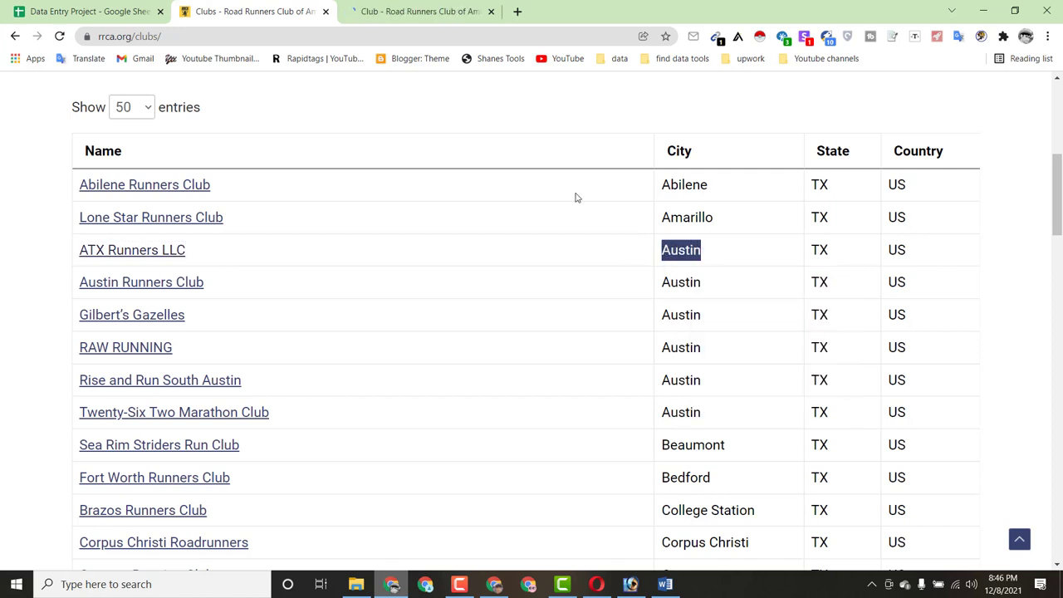
{"action": "left_click", "coordinate": [150, 10]}
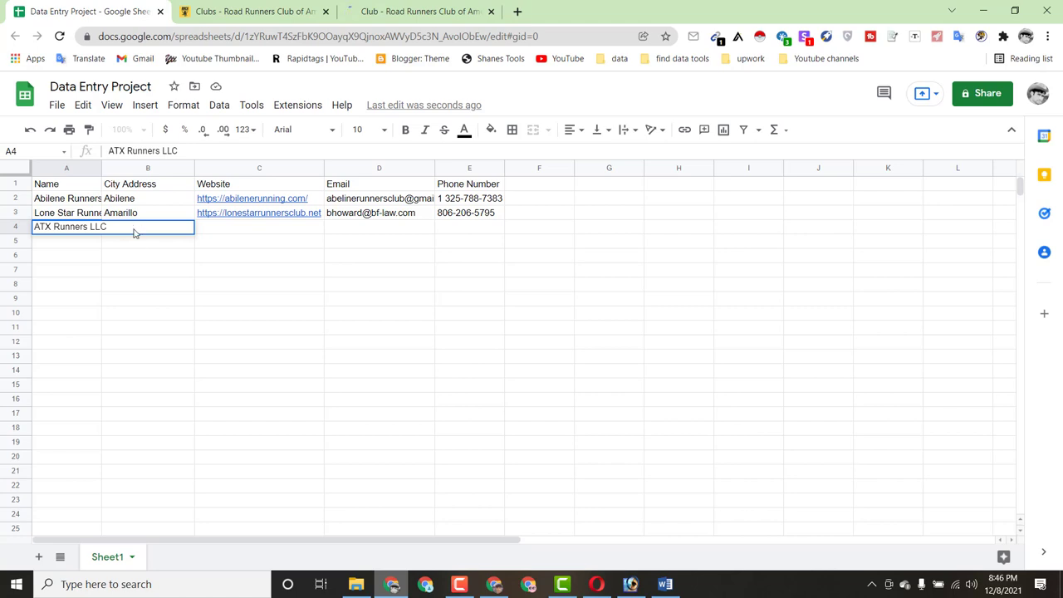
{"action": "left_click", "coordinate": [137, 291]}
{"action": "double_click", "coordinate": [125, 230]}
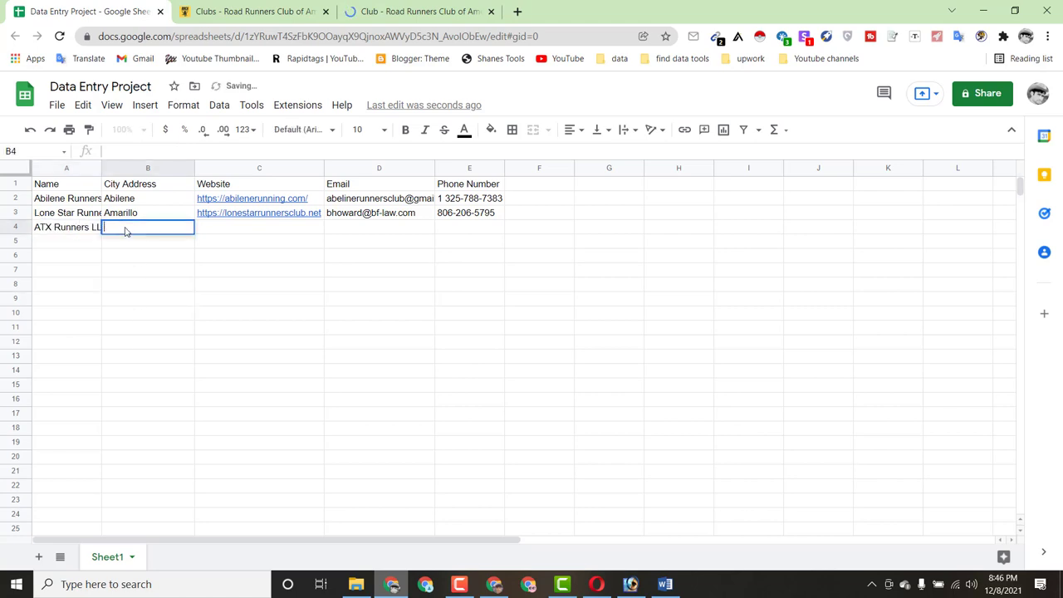
{"action": "right_click", "coordinate": [125, 231]}
{"action": "left_click", "coordinate": [164, 333]}
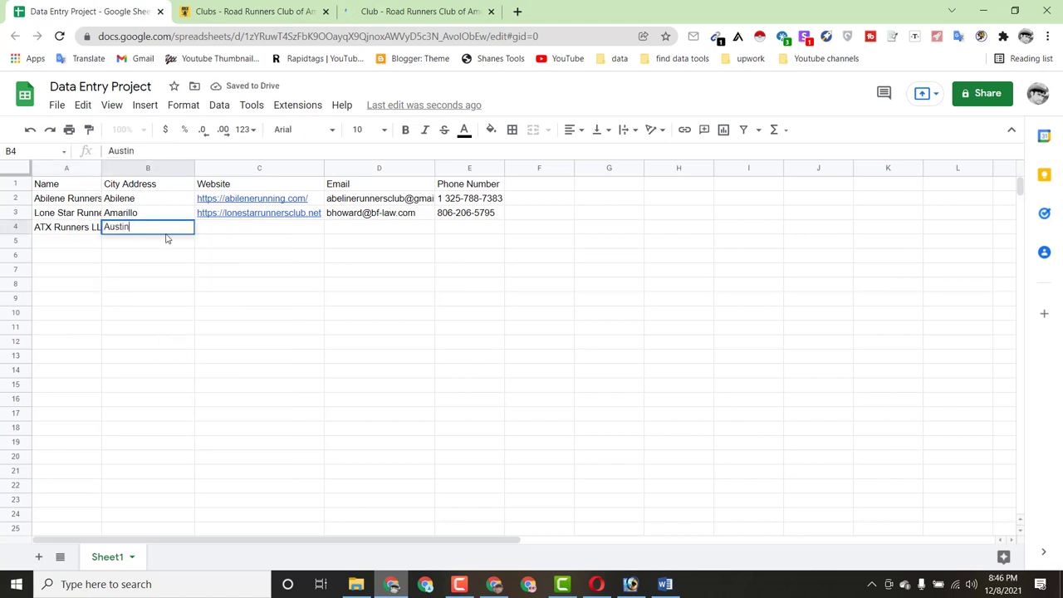
- Open the ATX Runners website from its RRCA club page, accepting the redirect to the third-party site
{"action": "left_click", "coordinate": [397, 15]}
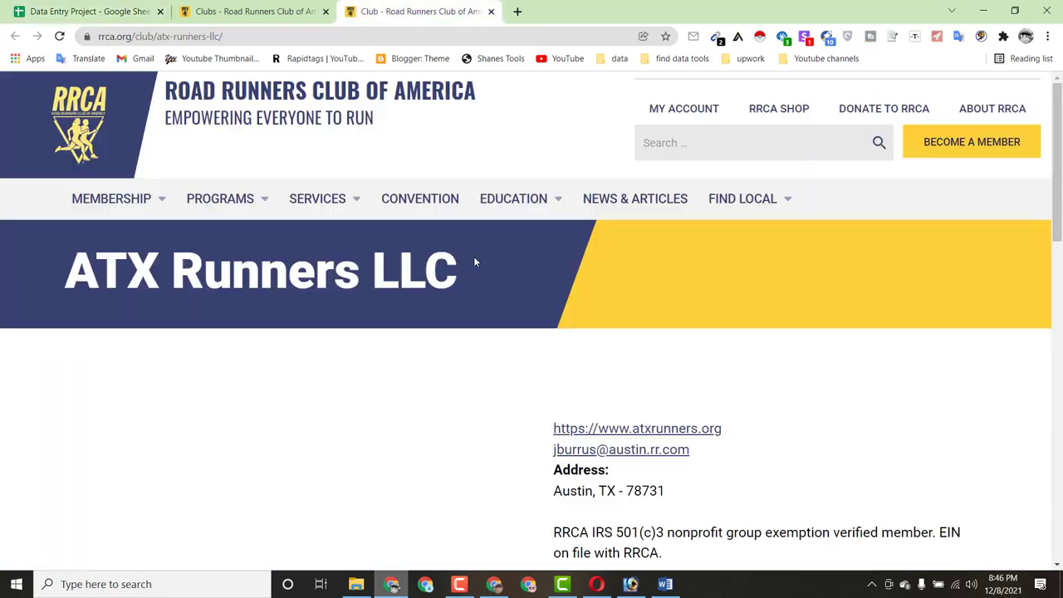
{"action": "scroll", "coordinate": [1014, 257], "scroll_direction": "down", "scroll_amount": 2}
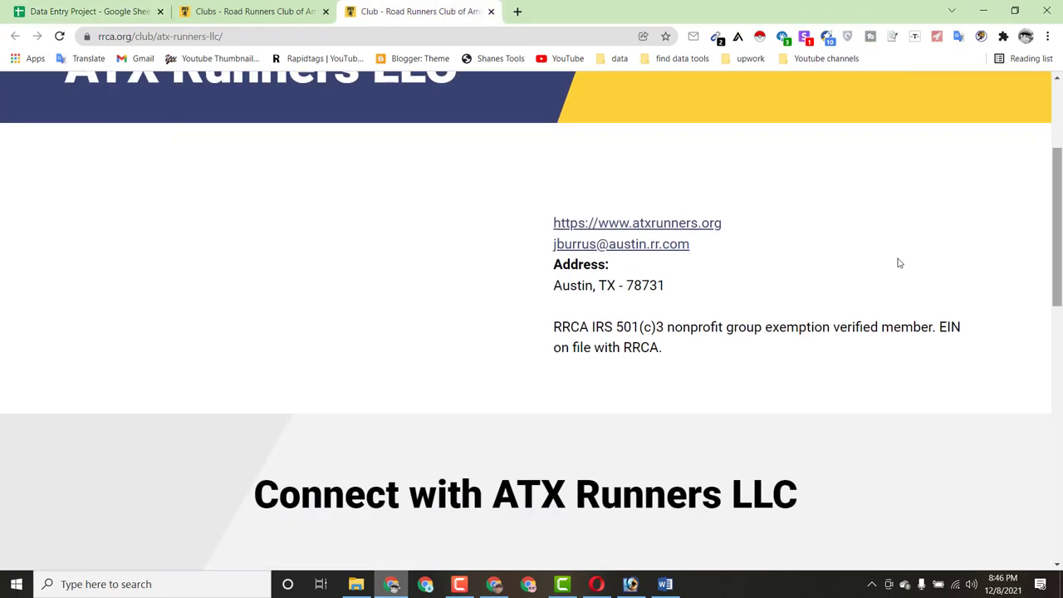
{"action": "left_click", "coordinate": [674, 225]}
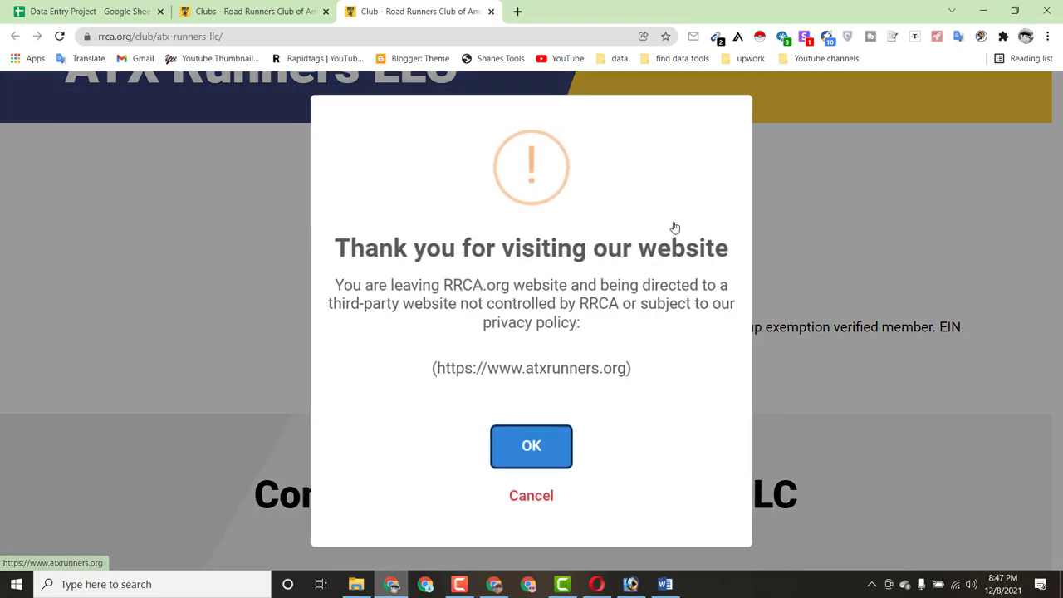
{"action": "left_click", "coordinate": [537, 445]}
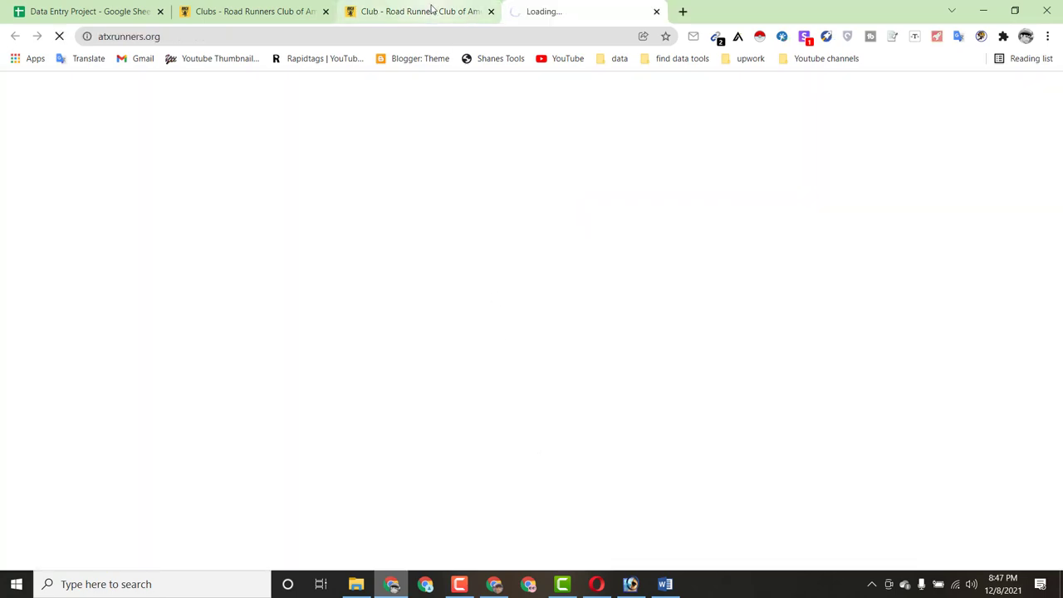
{"action": "left_click", "coordinate": [429, 10]}
{"action": "left_click_drag", "start_coordinate": [734, 227], "coordinate": [553, 221]}
{"action": "right_click", "coordinate": [614, 231]}
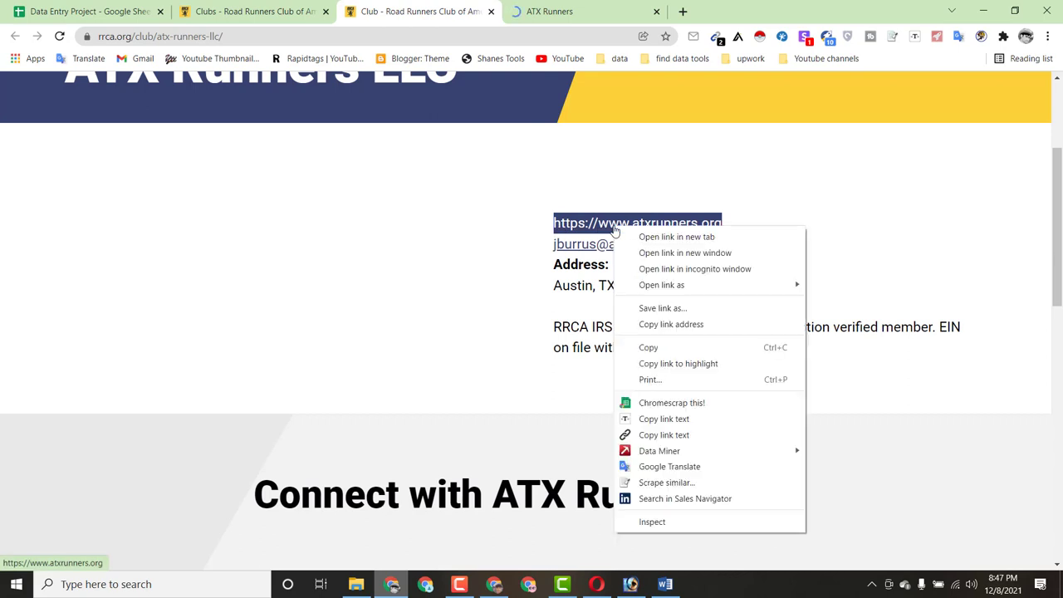
{"action": "left_click", "coordinate": [649, 348]}
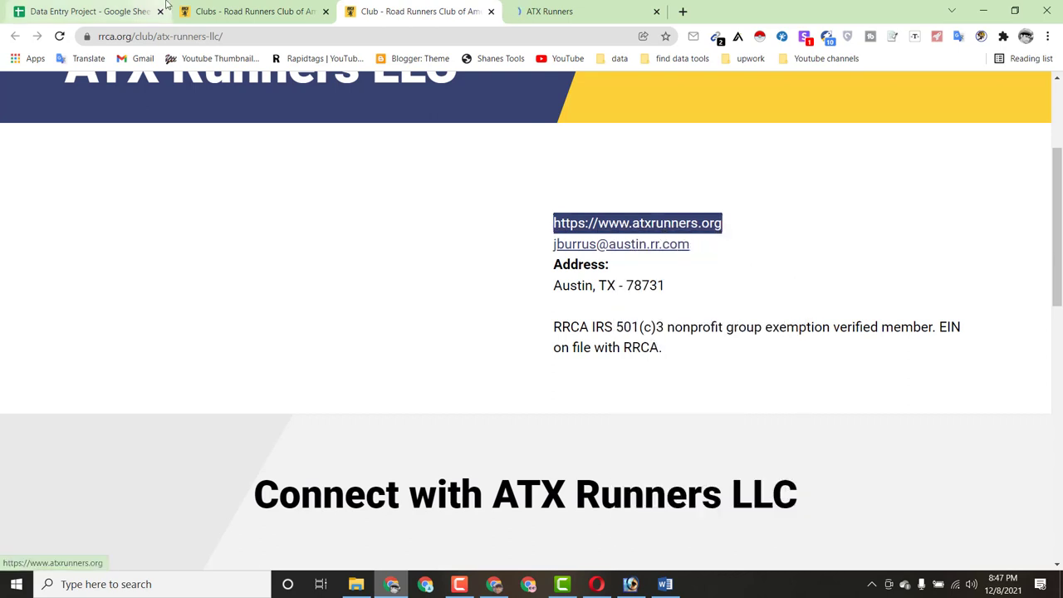
{"action": "left_click", "coordinate": [86, 12]}
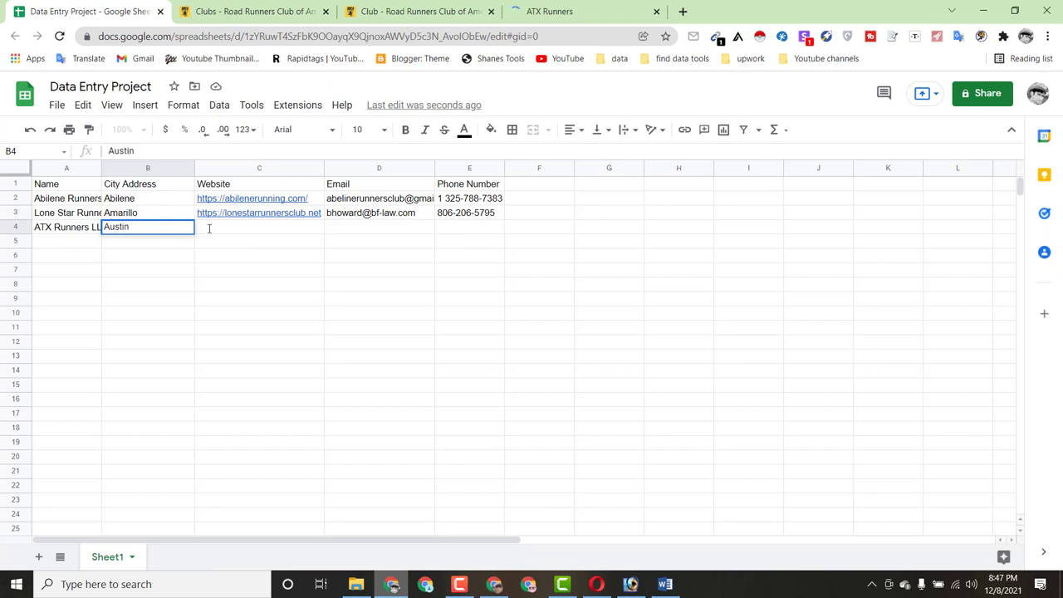
{"action": "left_click", "coordinate": [209, 229]}
{"action": "key", "text": "Menu"}
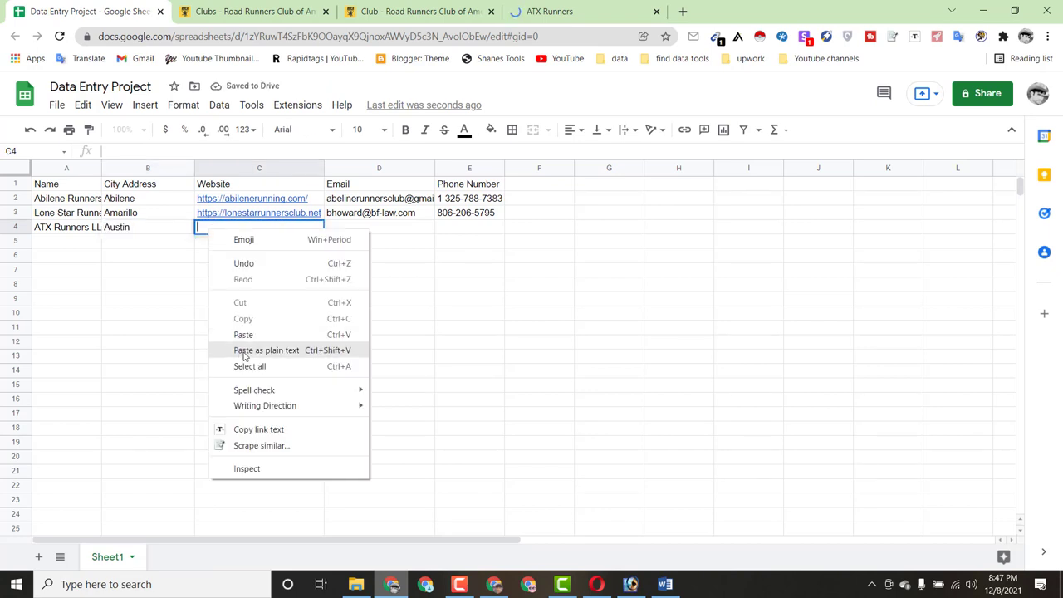
{"action": "left_click", "coordinate": [241, 334]}
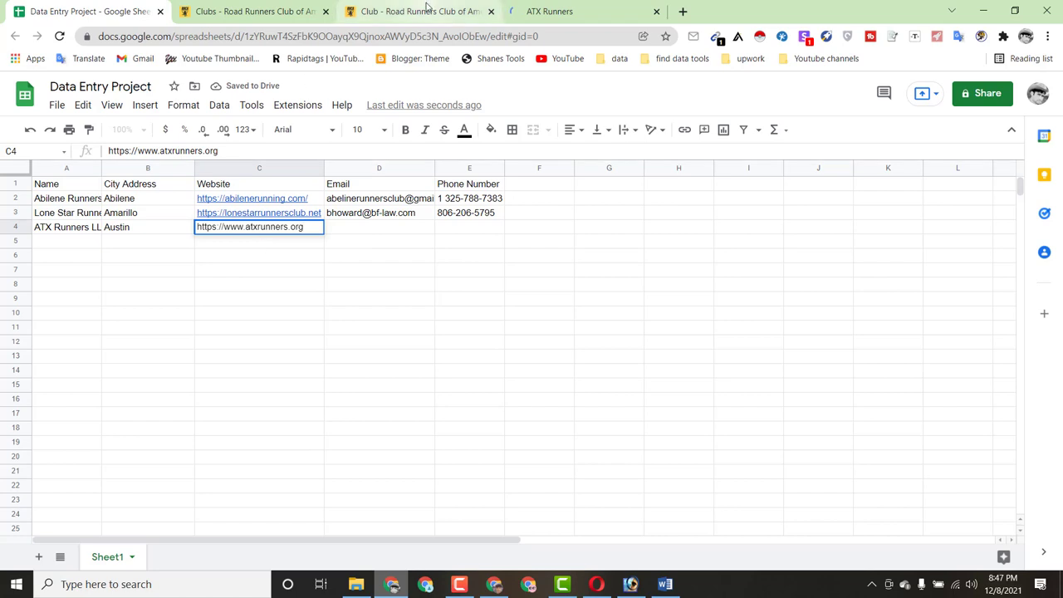
- Copy the ATX Runners contact email from the RRCA club page into cell D4 of the sheet
{"action": "left_click", "coordinate": [423, 12]}
{"action": "left_click_drag", "start_coordinate": [705, 249], "coordinate": [546, 246]}
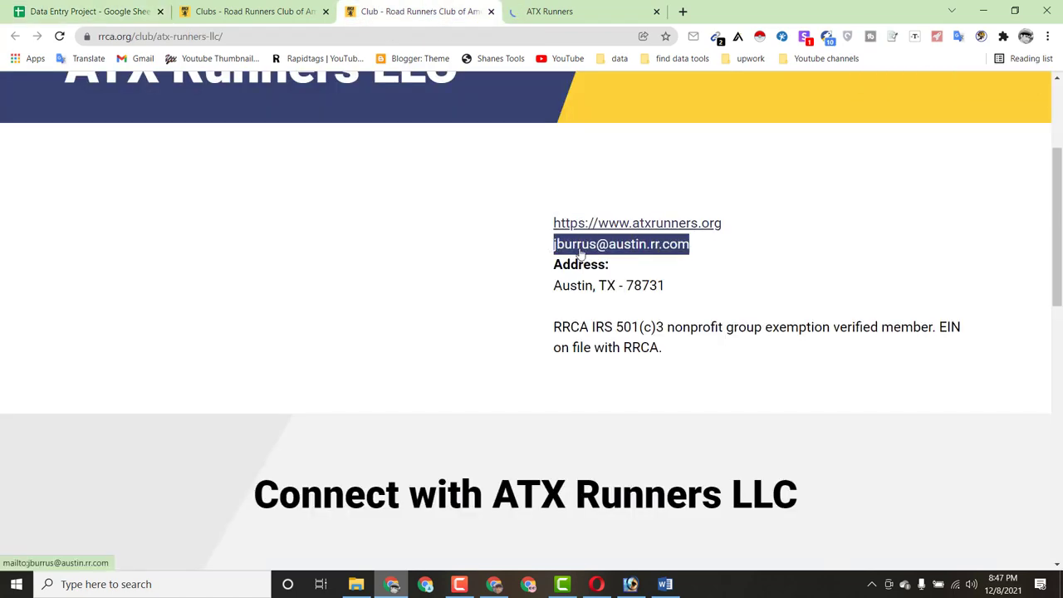
{"action": "right_click", "coordinate": [579, 244]}
{"action": "left_click", "coordinate": [622, 372]}
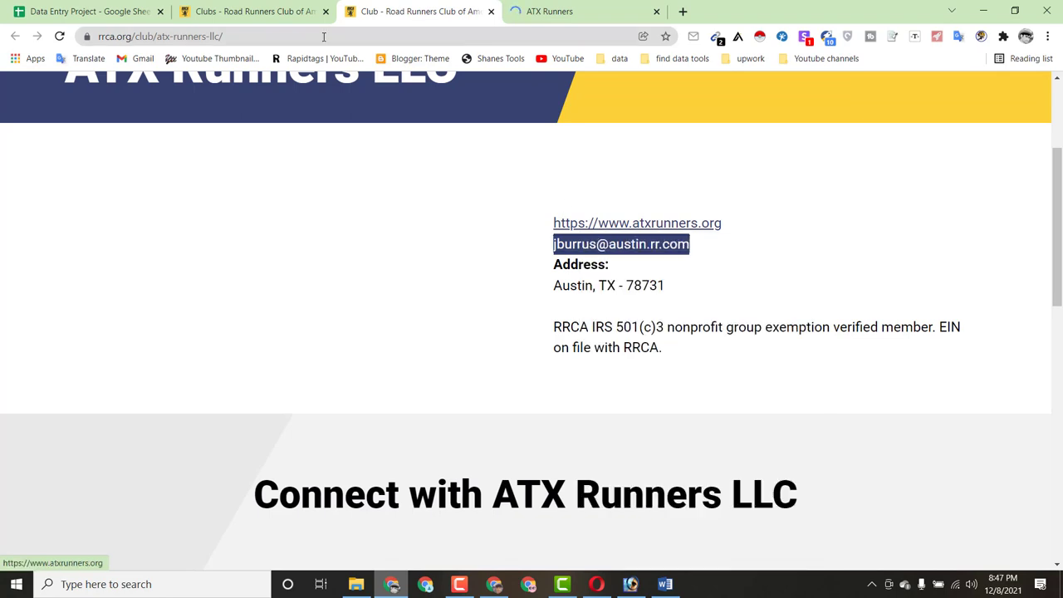
{"action": "left_click", "coordinate": [137, 11]}
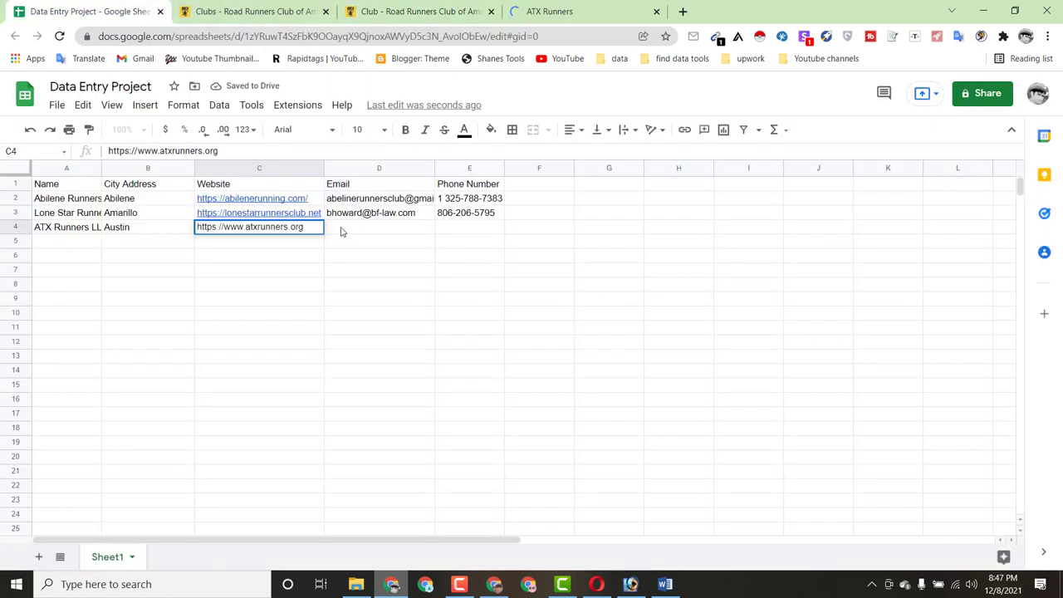
{"action": "left_click", "coordinate": [341, 231]}
{"action": "right_click", "coordinate": [357, 228]}
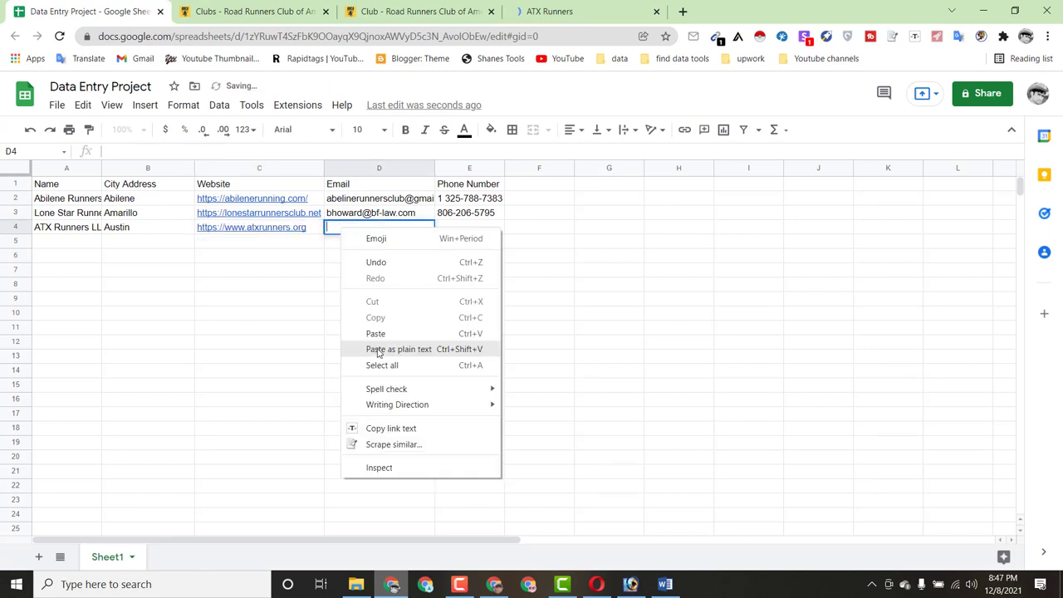
{"action": "left_click", "coordinate": [372, 334]}
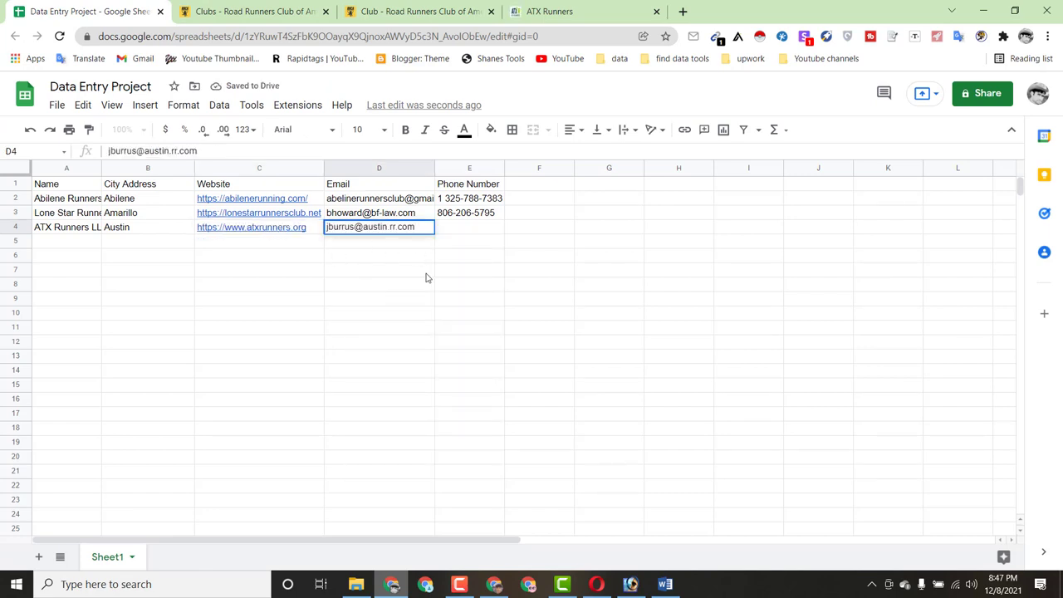
- Check the ATX Runners website's home and Contact pages for a phone number, and open the club's Facebook page
{"action": "left_click", "coordinate": [551, 13]}
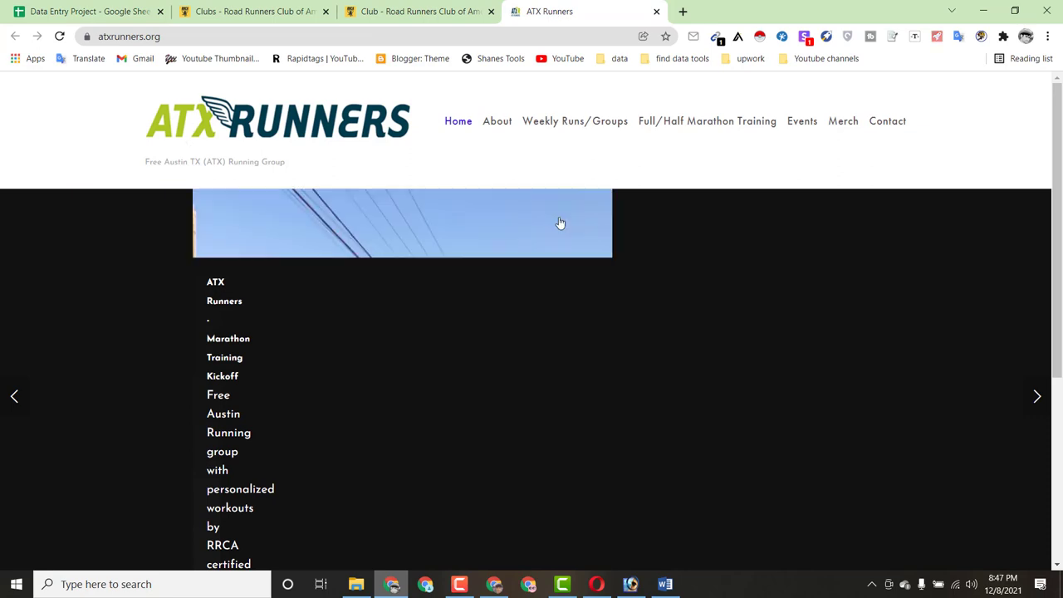
{"action": "left_click_drag", "start_coordinate": [1059, 203], "coordinate": [1058, 90]}
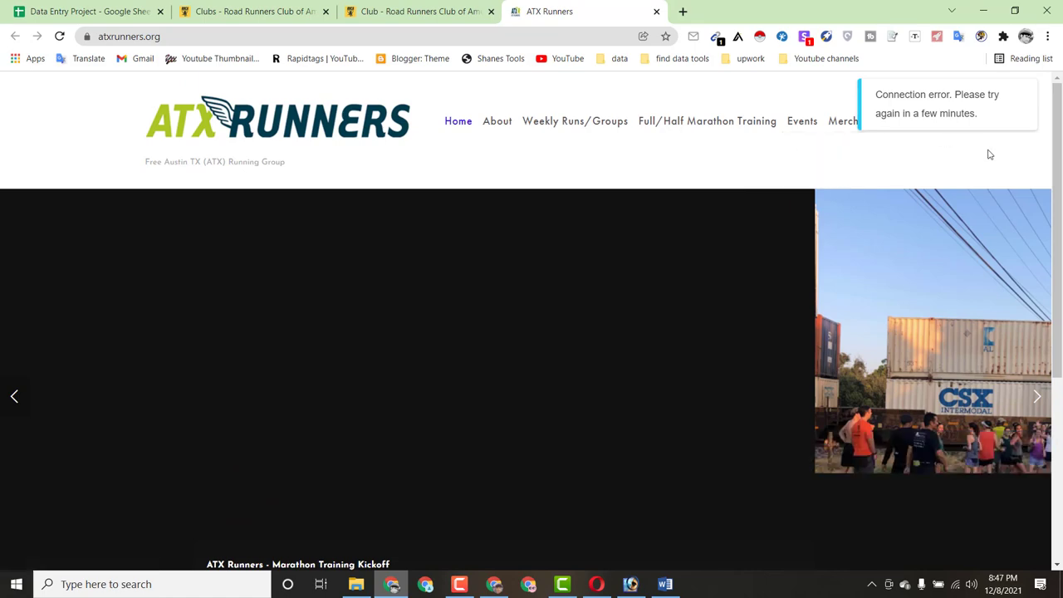
{"action": "scroll", "coordinate": [1010, 133], "scroll_direction": "down", "scroll_amount": 1}
{"action": "scroll", "coordinate": [913, 91], "scroll_direction": "up", "scroll_amount": 1}
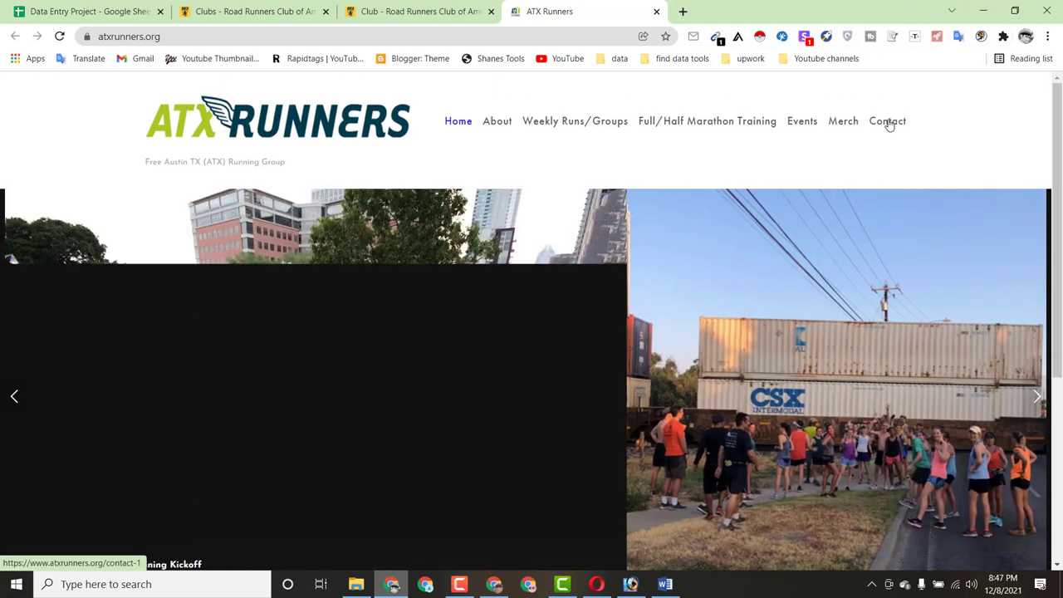
{"action": "left_click", "coordinate": [889, 123]}
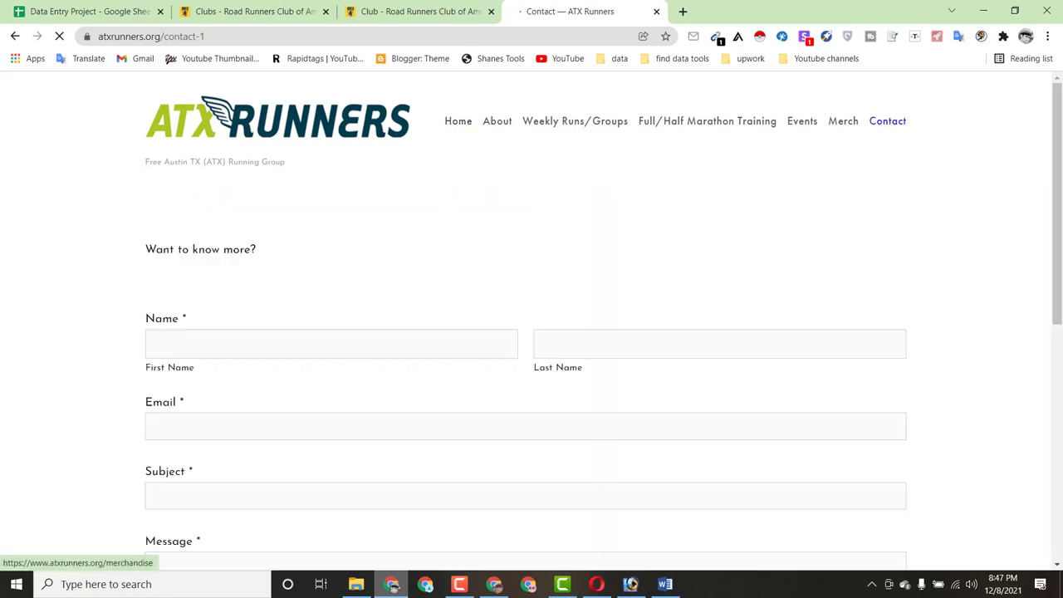
{"action": "scroll", "coordinate": [888, 123], "scroll_direction": "down", "scroll_amount": 6}
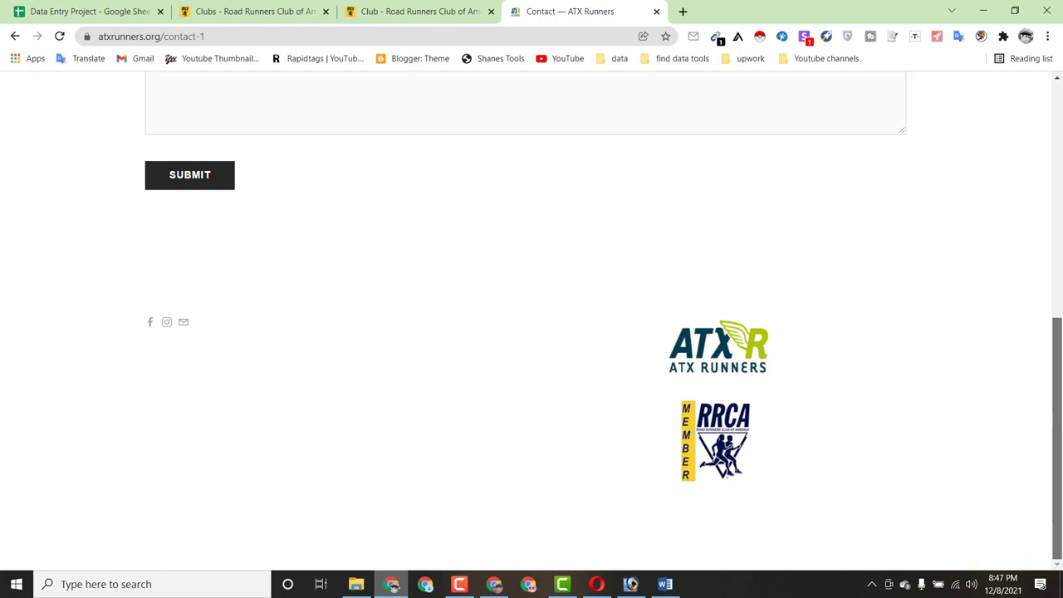
{"action": "left_click_drag", "start_coordinate": [1061, 418], "coordinate": [1060, 141]}
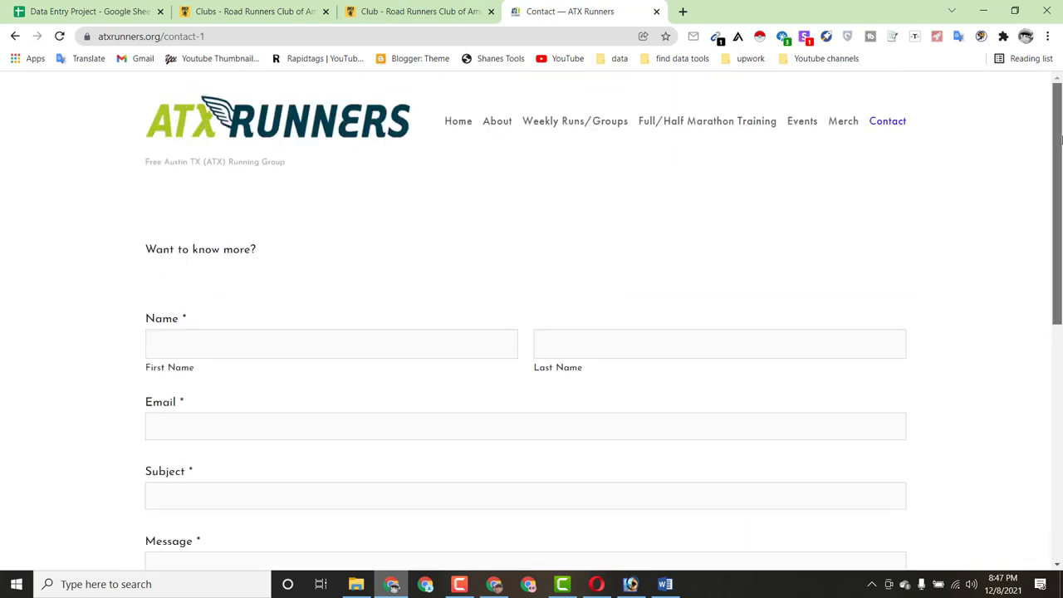
{"action": "scroll", "coordinate": [1060, 139], "scroll_direction": "down", "scroll_amount": 6}
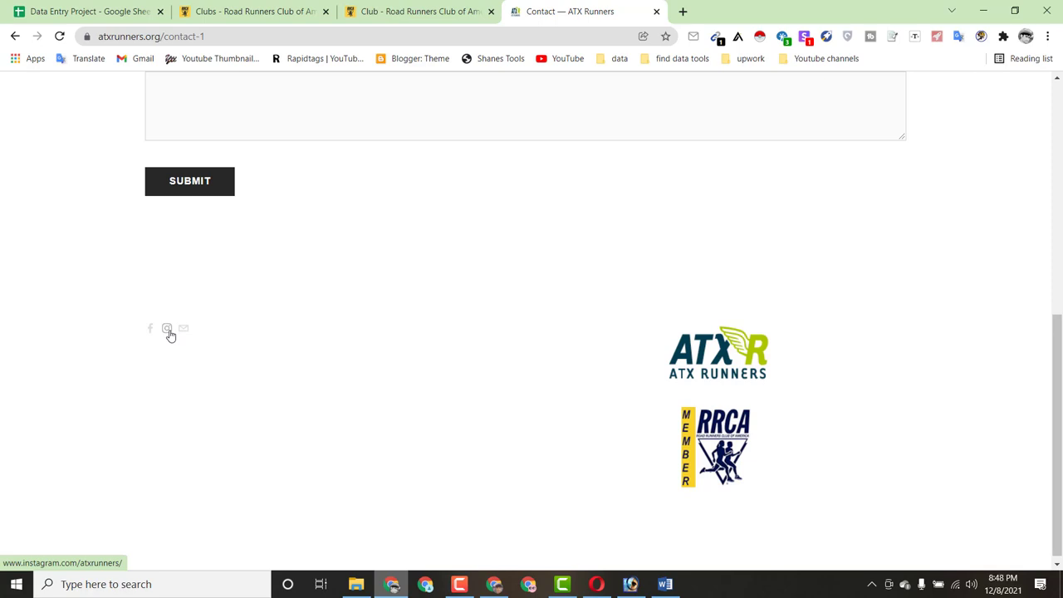
{"action": "left_click", "coordinate": [151, 331]}
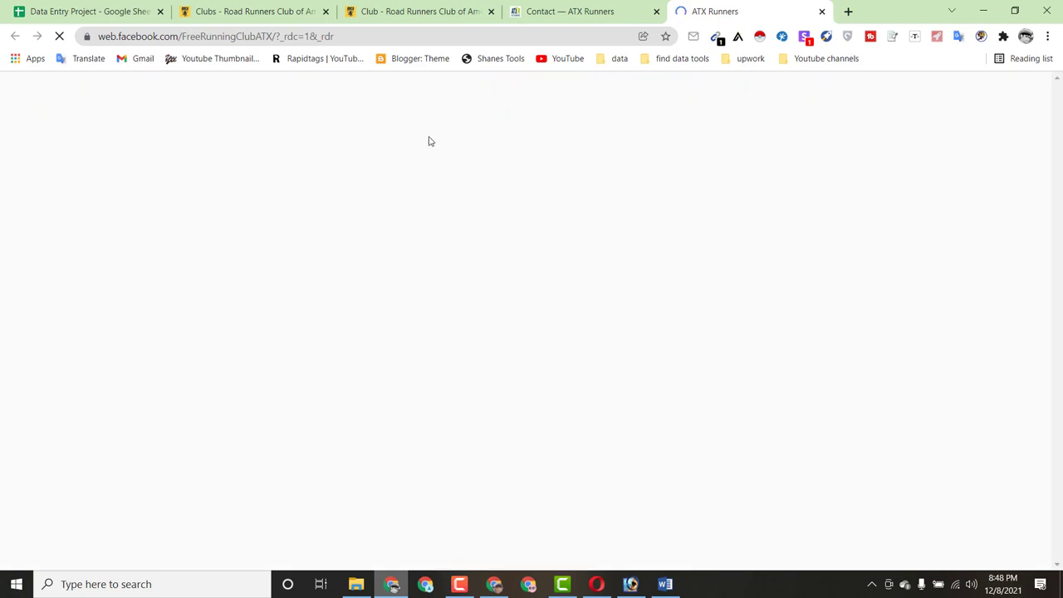
- Copy the full ATX Runners LLC row, including city, state and country, from the RRCA club list
{"action": "left_click", "coordinate": [306, 9]}
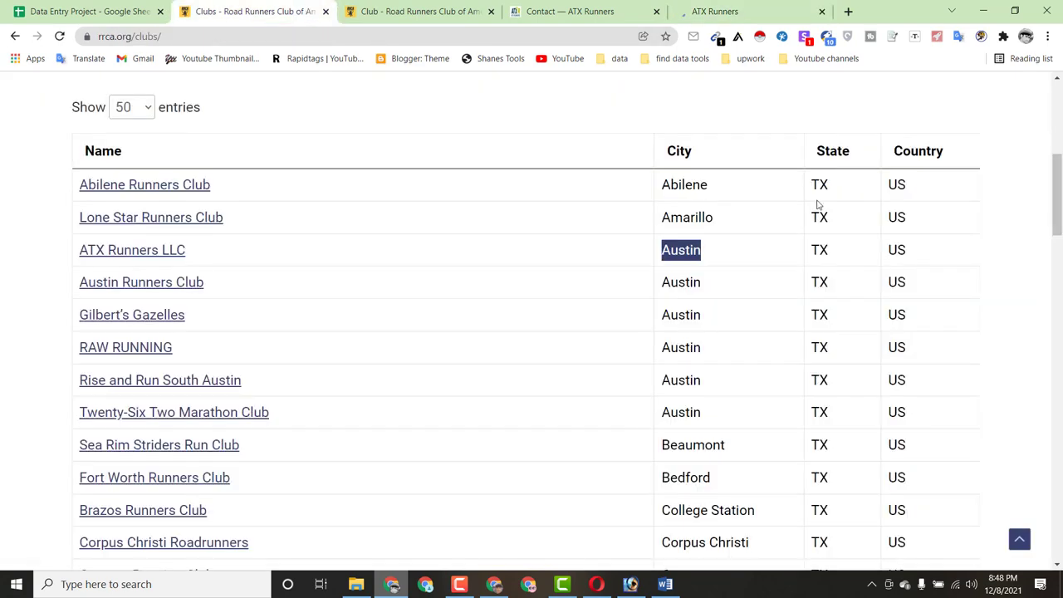
{"action": "left_click", "coordinate": [1015, 264]}
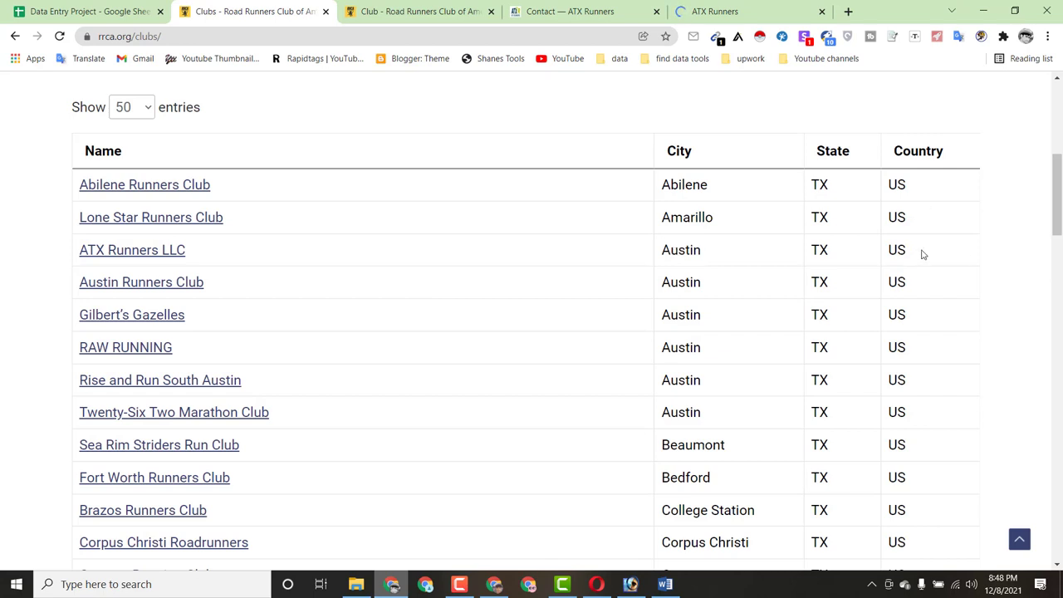
{"action": "left_click_drag", "start_coordinate": [905, 255], "coordinate": [76, 250]}
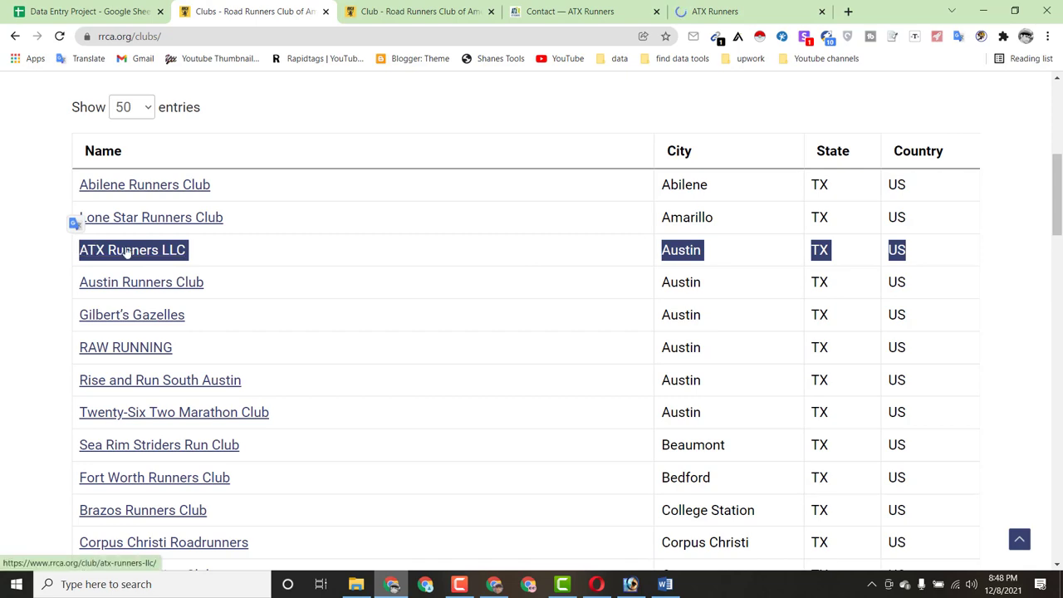
{"action": "left_click", "coordinate": [91, 12]}
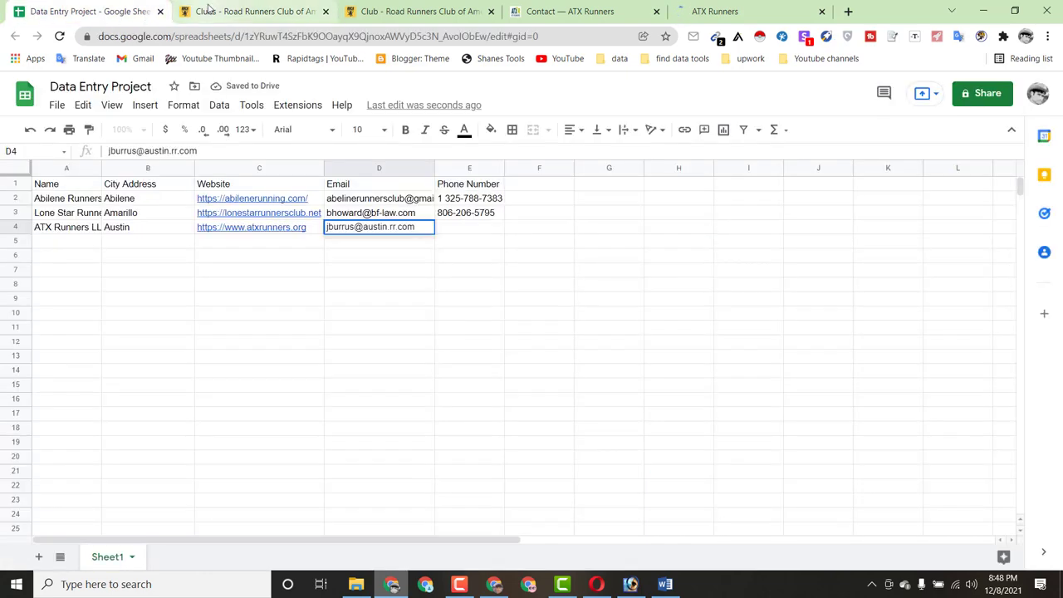
{"action": "left_click", "coordinate": [212, 8]}
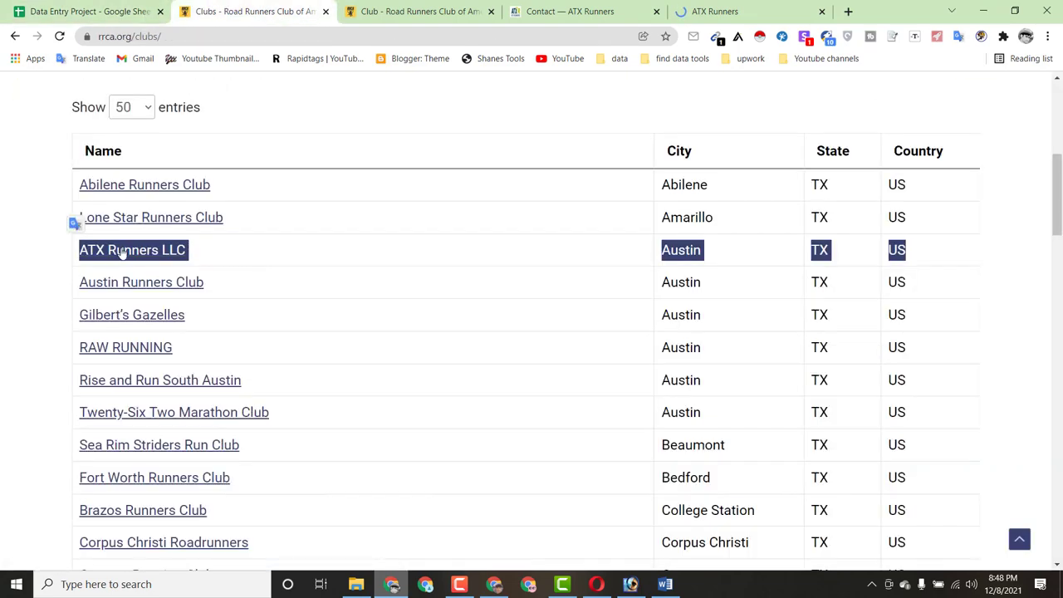
{"action": "right_click", "coordinate": [124, 251]}
{"action": "left_click", "coordinate": [156, 371]}
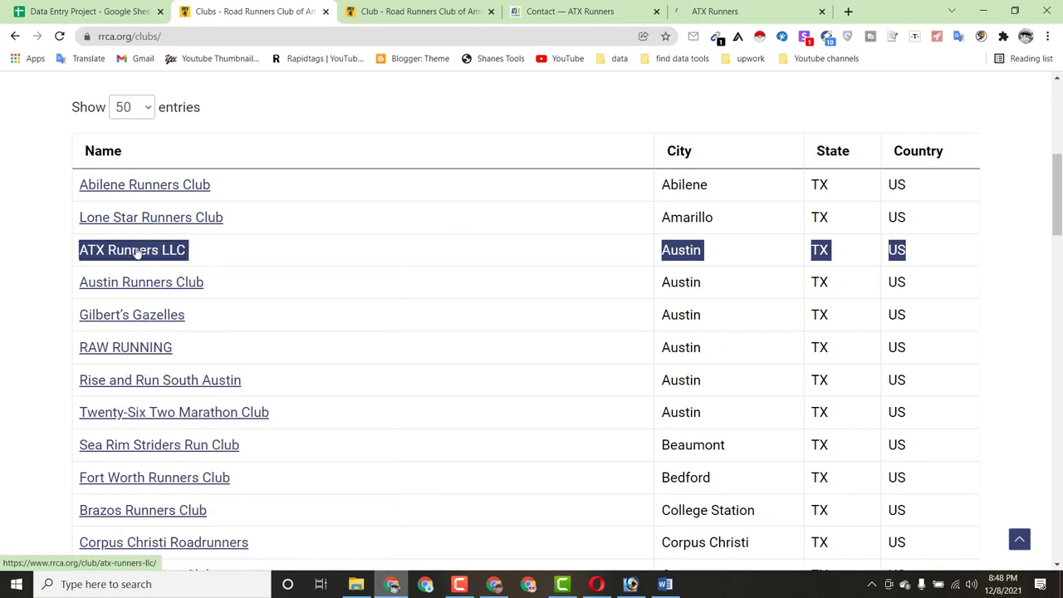
- Search Google for "ATX Runners LLC Austin TX US" in a new browser tab
{"action": "left_click", "coordinate": [797, 10]}
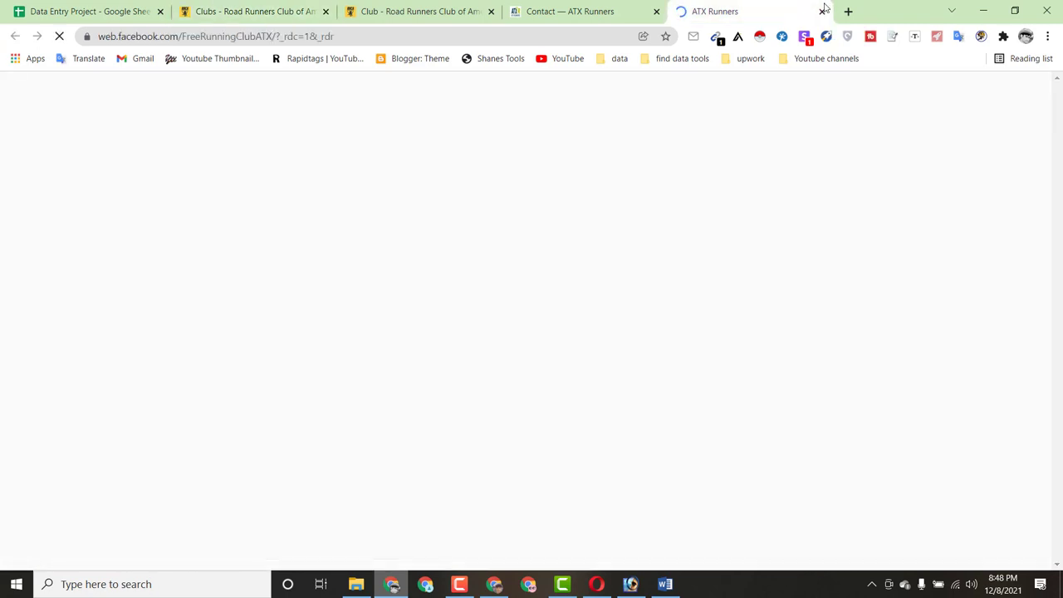
{"action": "left_click", "coordinate": [847, 11]}
{"action": "right_click", "coordinate": [318, 33]}
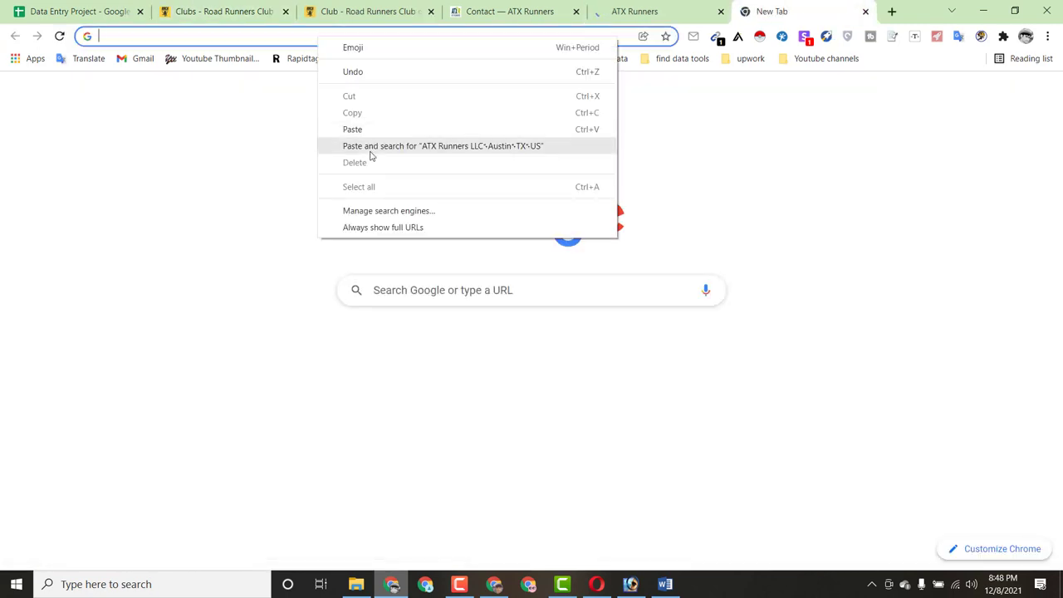
{"action": "left_click", "coordinate": [371, 153]}
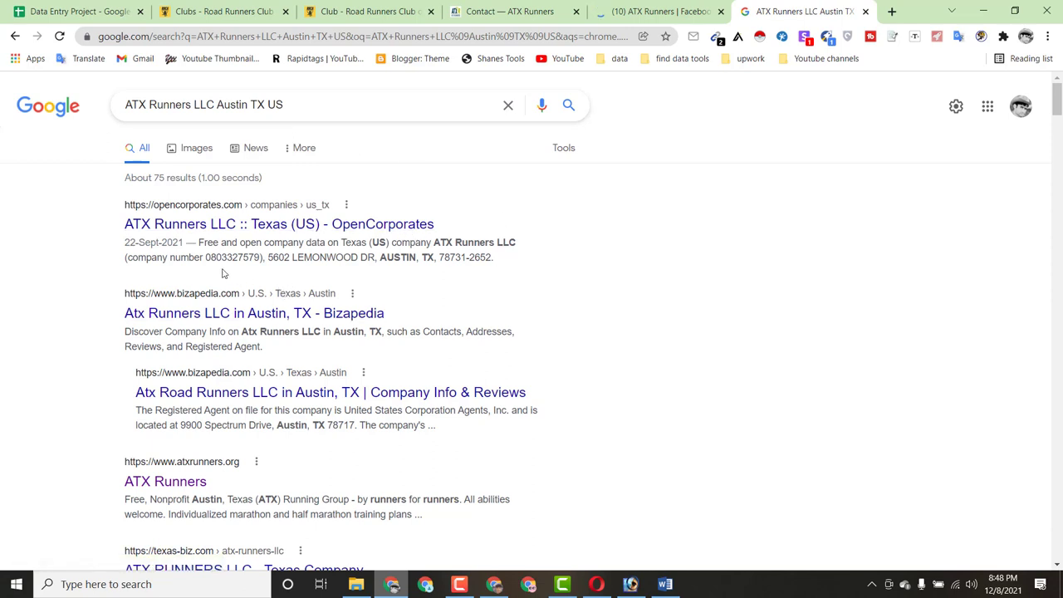
- Copy the company number from the OpenCorporates search result for ATX Runners LLC into phone number cell E4 of the sheet
{"action": "left_click_drag", "start_coordinate": [205, 257], "coordinate": [259, 264]}
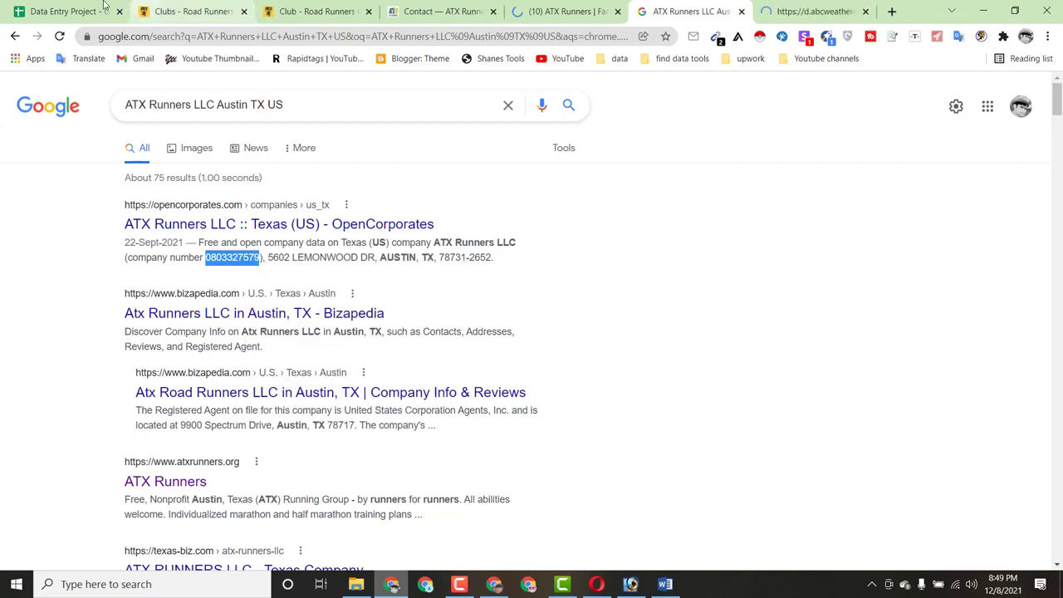
{"action": "key", "text": "ctrl+1"}
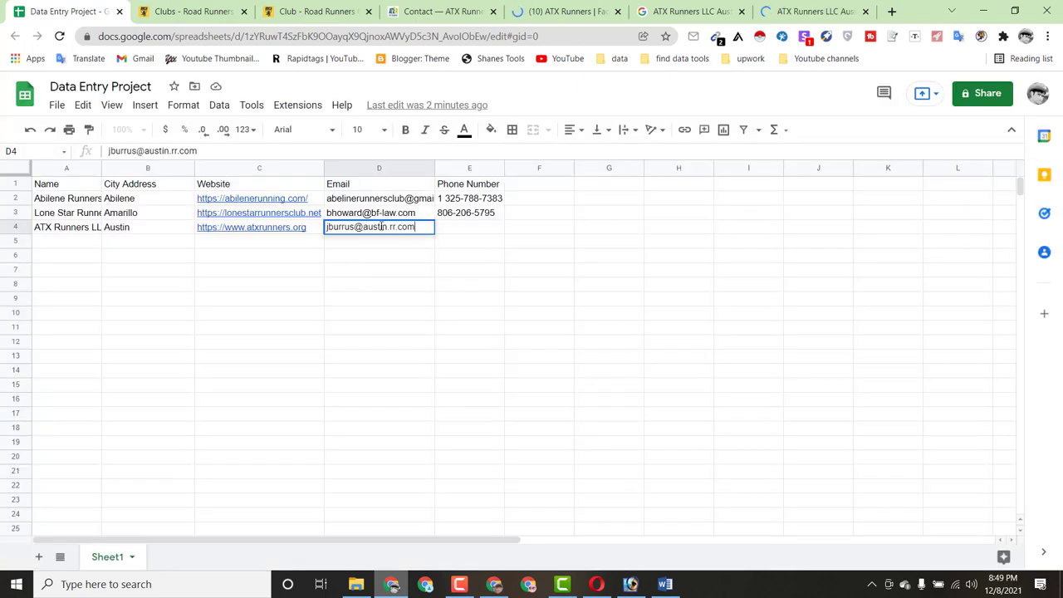
{"action": "double_click", "coordinate": [454, 230]}
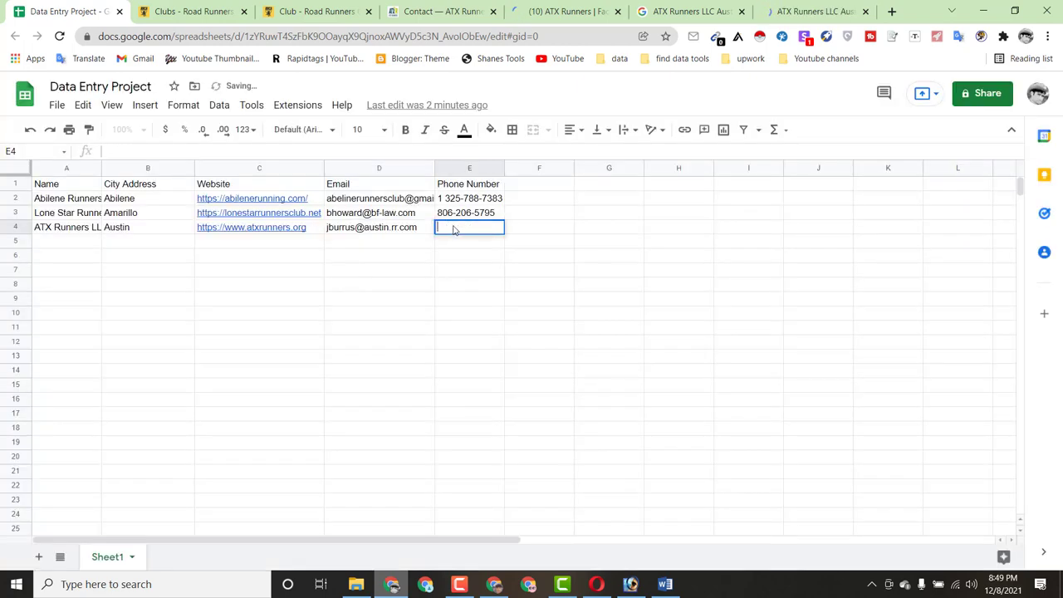
{"action": "right_click", "coordinate": [456, 228]}
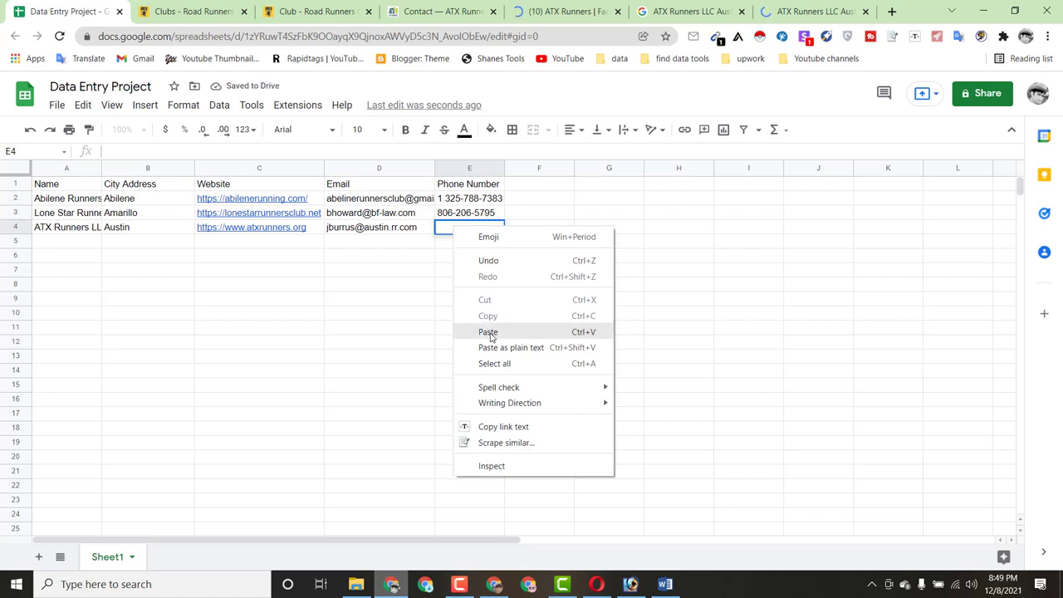
{"action": "left_click", "coordinate": [490, 332]}
- Close the ATX Runners Facebook page and the Google search results, and return to the Data Entry Project sheet
{"action": "left_click", "coordinate": [558, 12]}
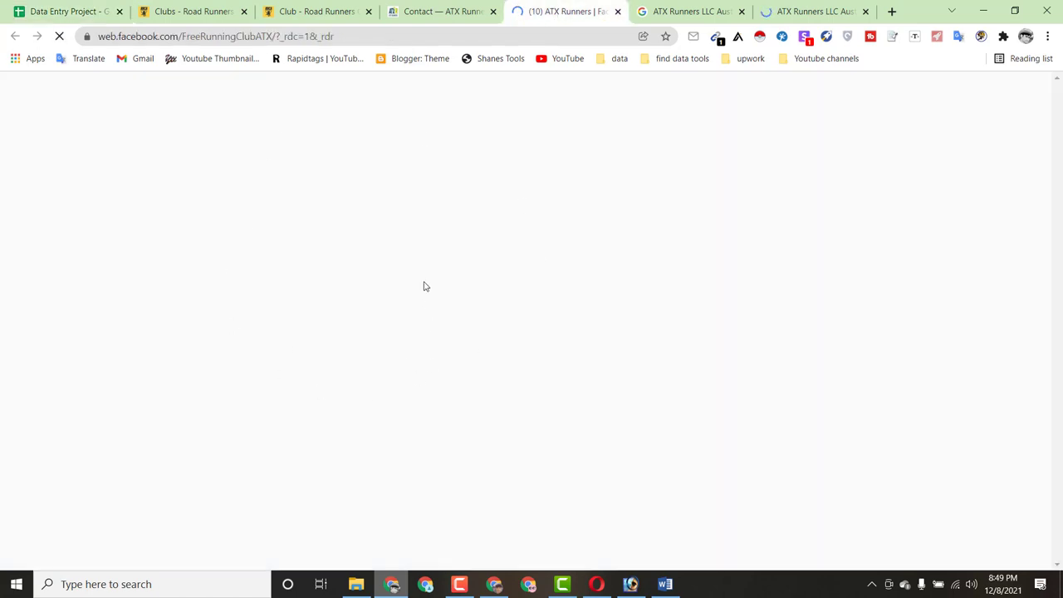
{"action": "left_click", "coordinate": [617, 12]}
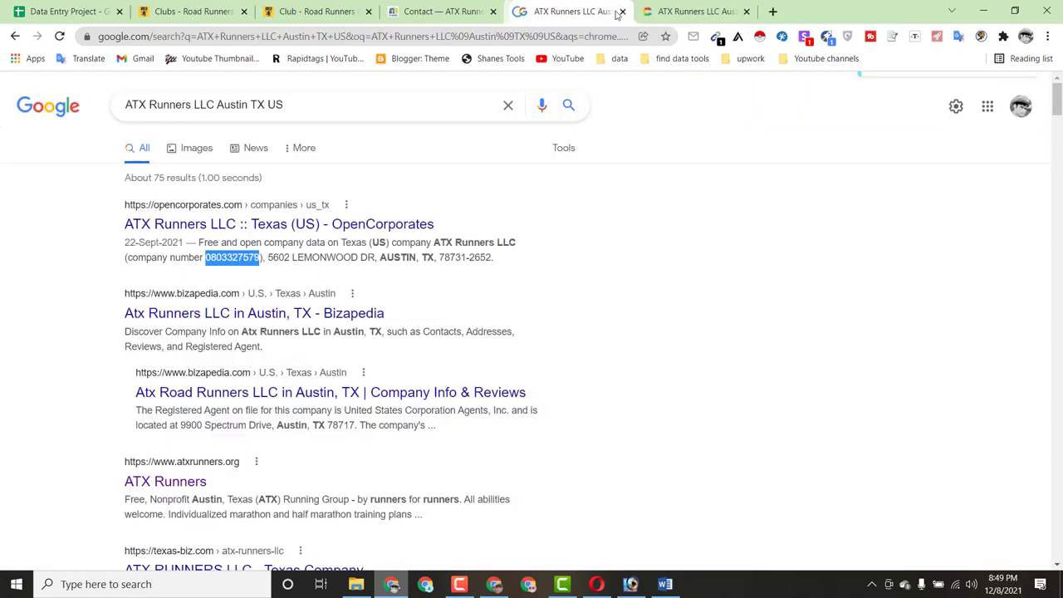
{"action": "left_click", "coordinate": [616, 11]}
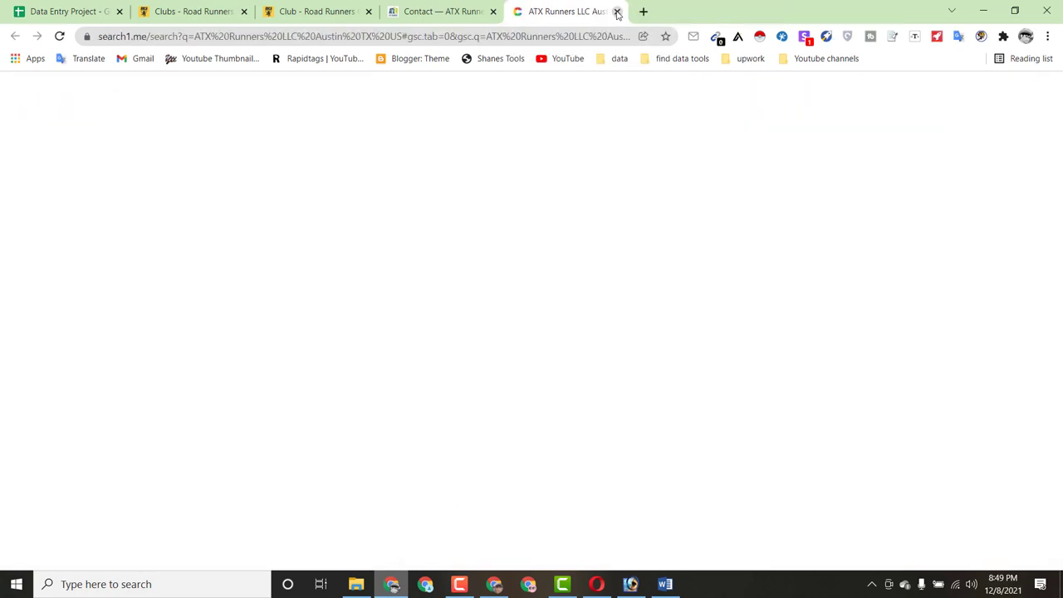
{"action": "left_click", "coordinate": [178, 10]}
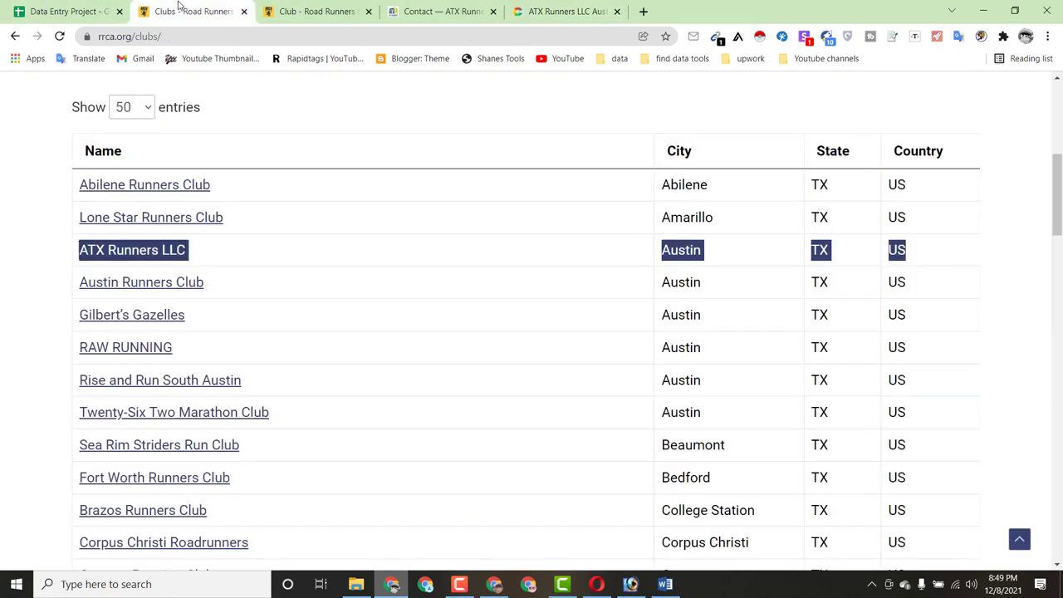
{"action": "left_click", "coordinate": [50, 13]}
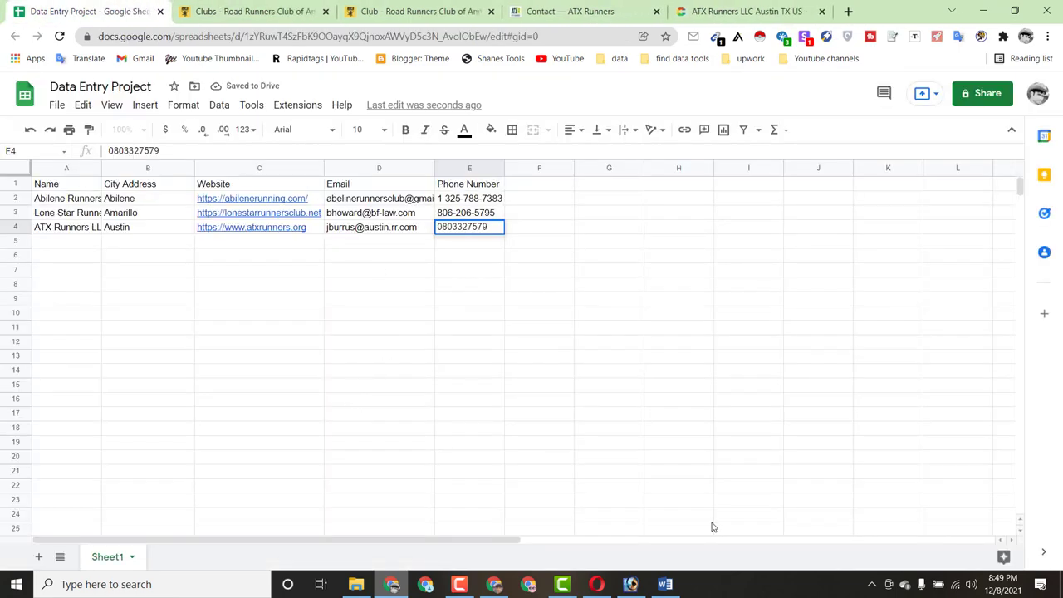
- Review the Word project brief alongside the sheet and RRCA club list, and view the Data Entry Course English Tutorial playlist on YouTube
{"action": "left_click", "coordinate": [669, 583]}
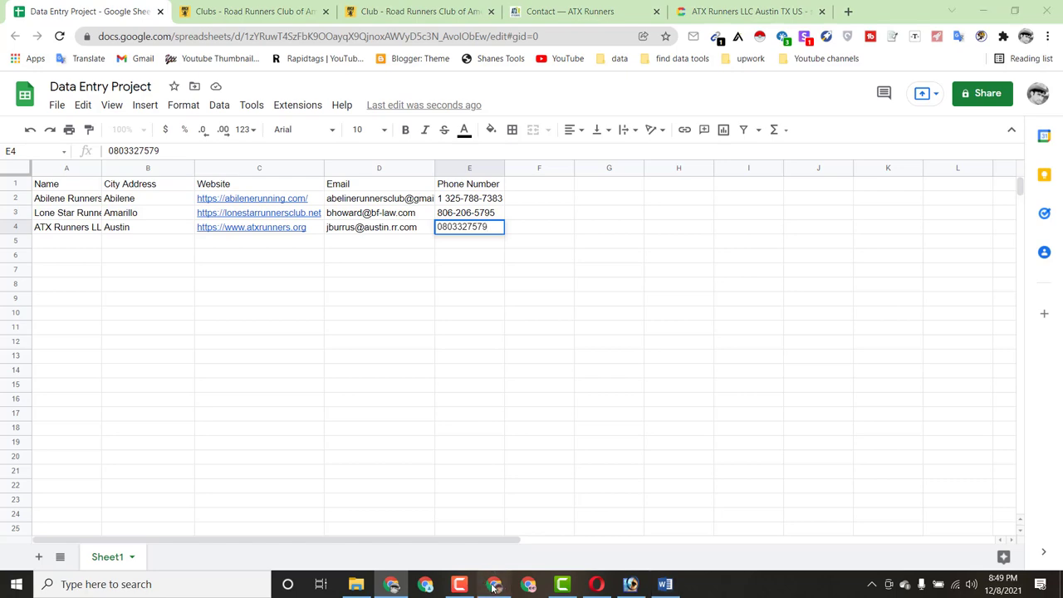
{"action": "left_click", "coordinate": [490, 581]}
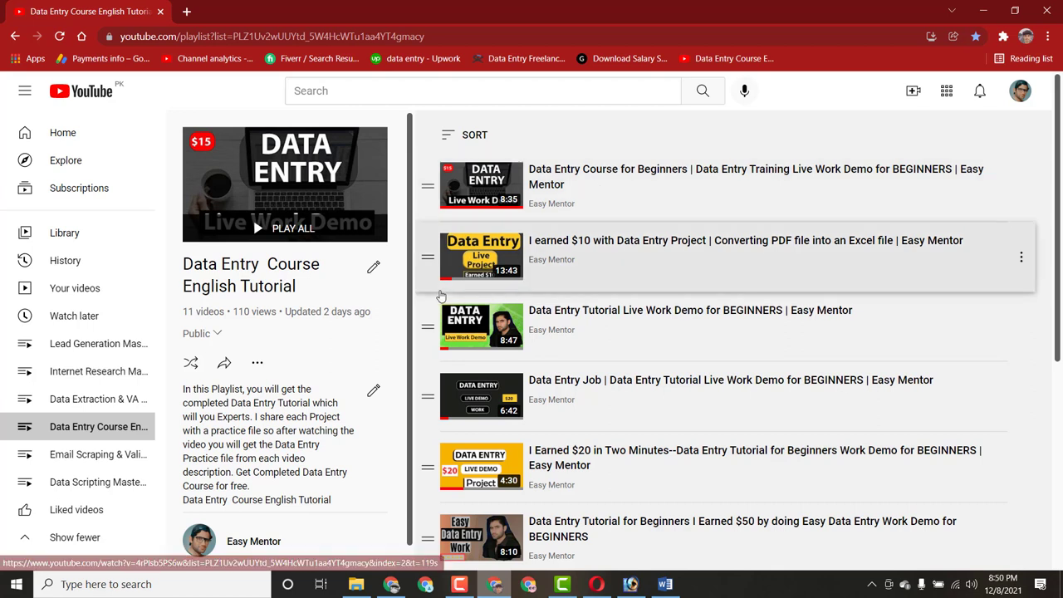
{"action": "left_click", "coordinate": [665, 584]}
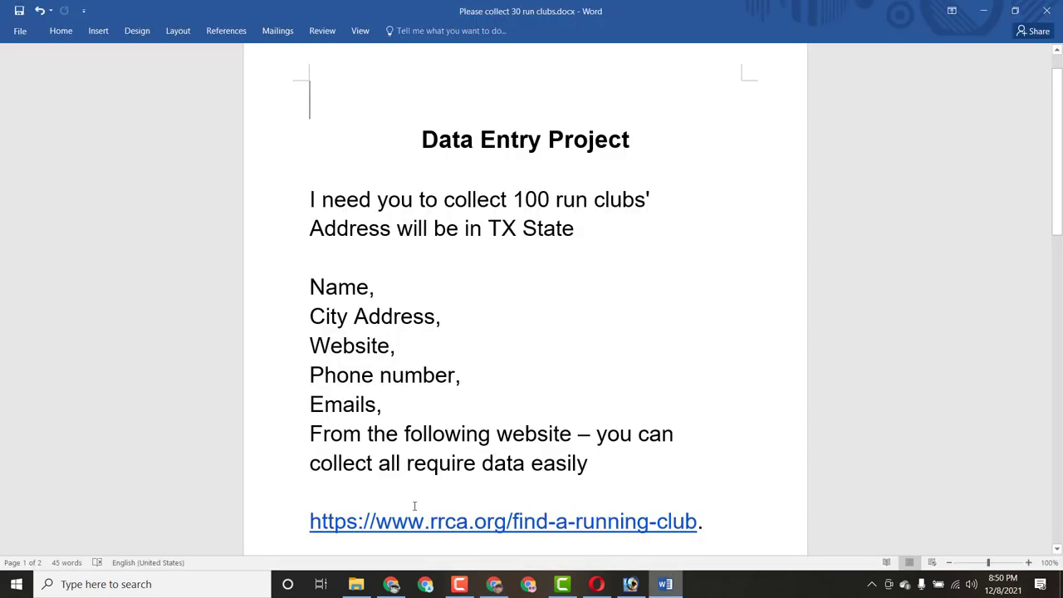
{"action": "left_click", "coordinate": [390, 586]}
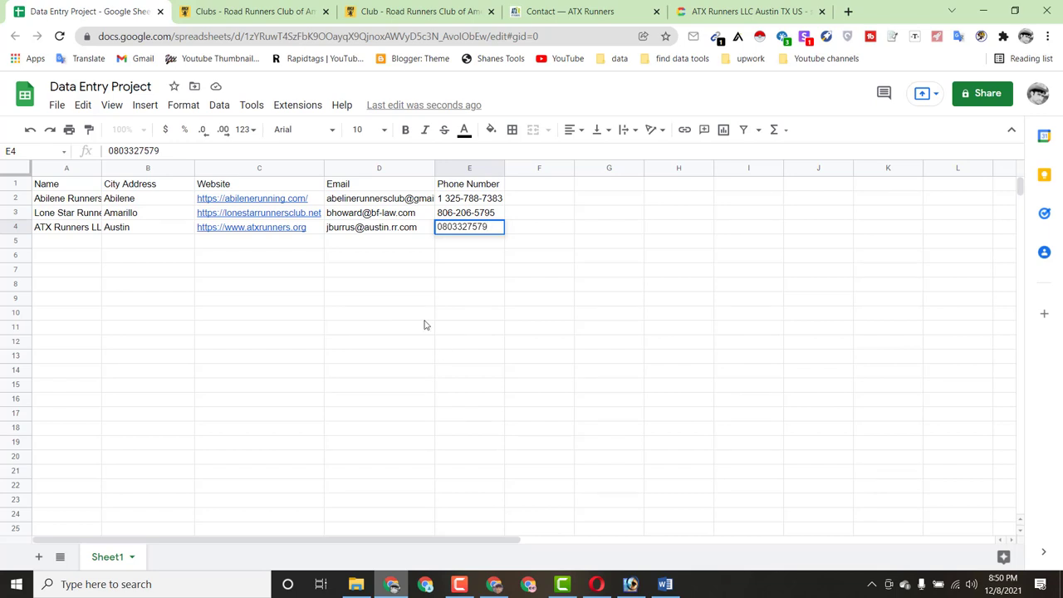
{"action": "left_click", "coordinate": [231, 13]}
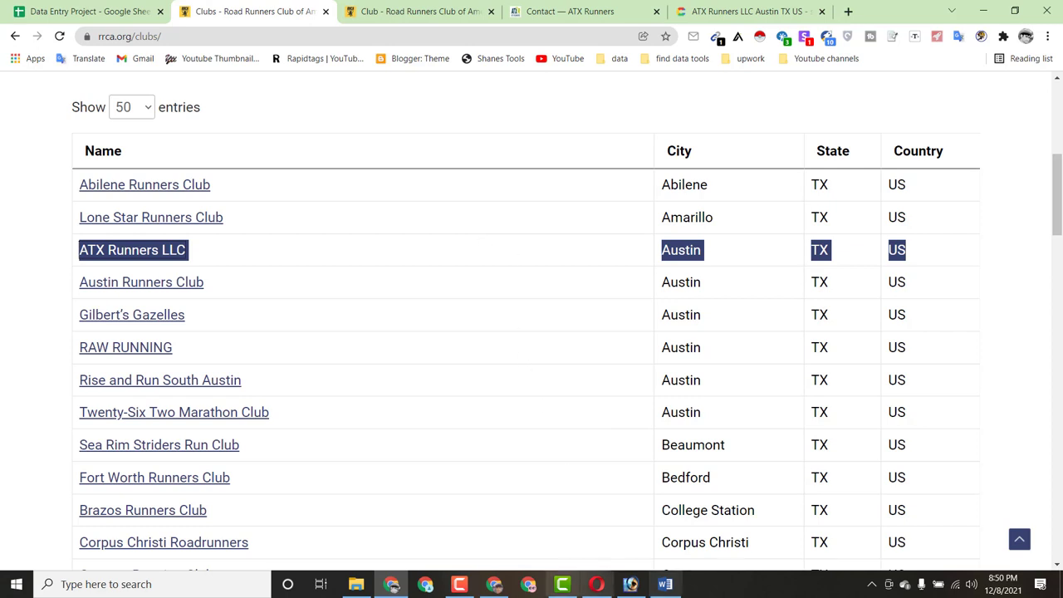
{"action": "left_click", "coordinate": [494, 584]}
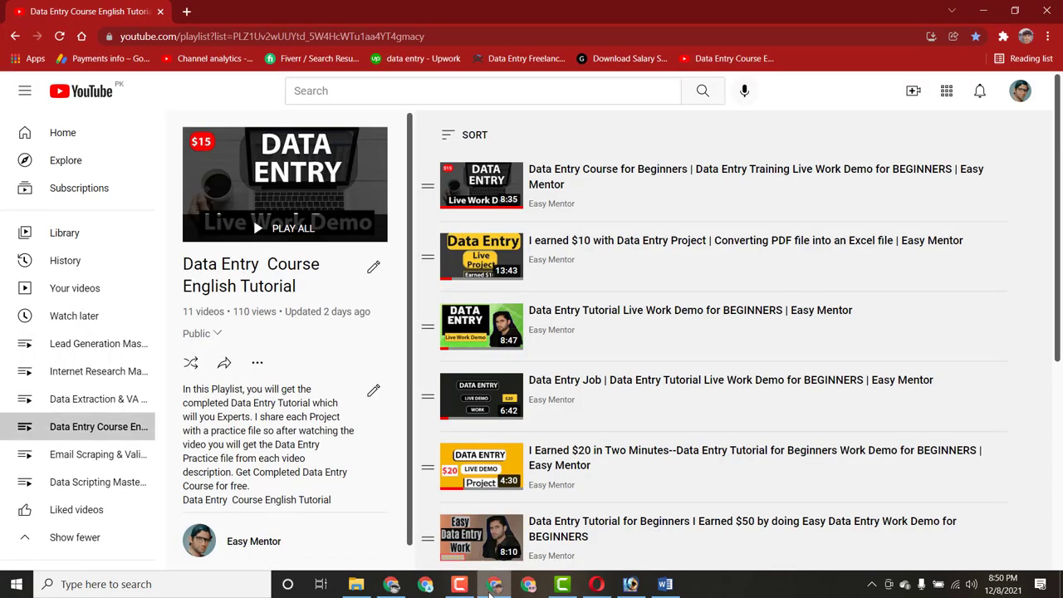